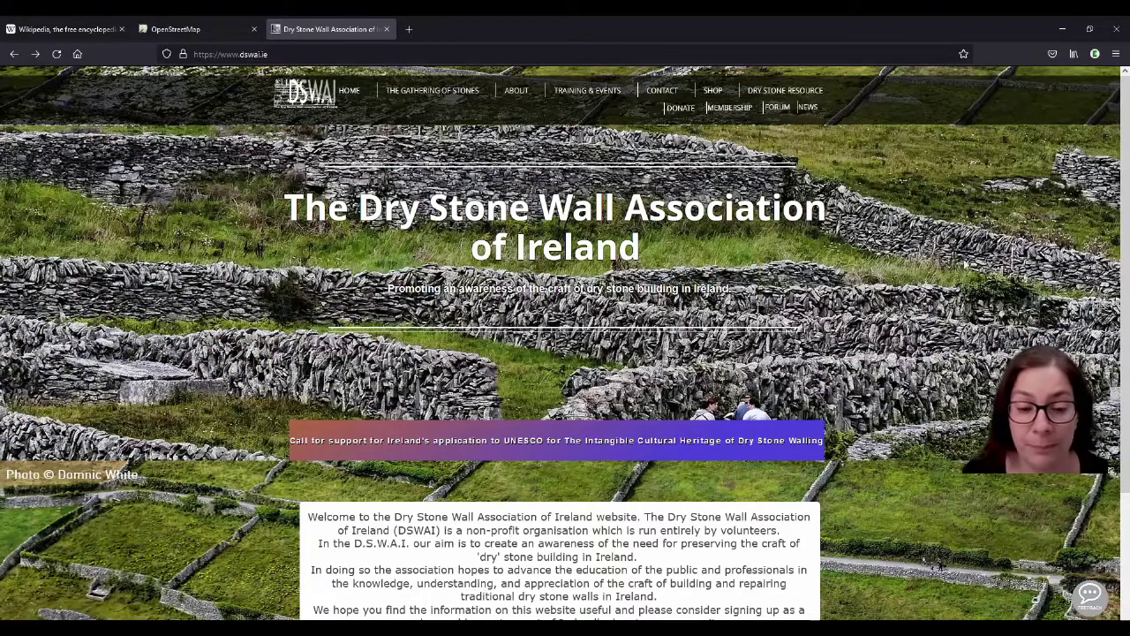
Search Wikipedia for 'Trullo' to open its article.
scroll(967, 263, down, 3)
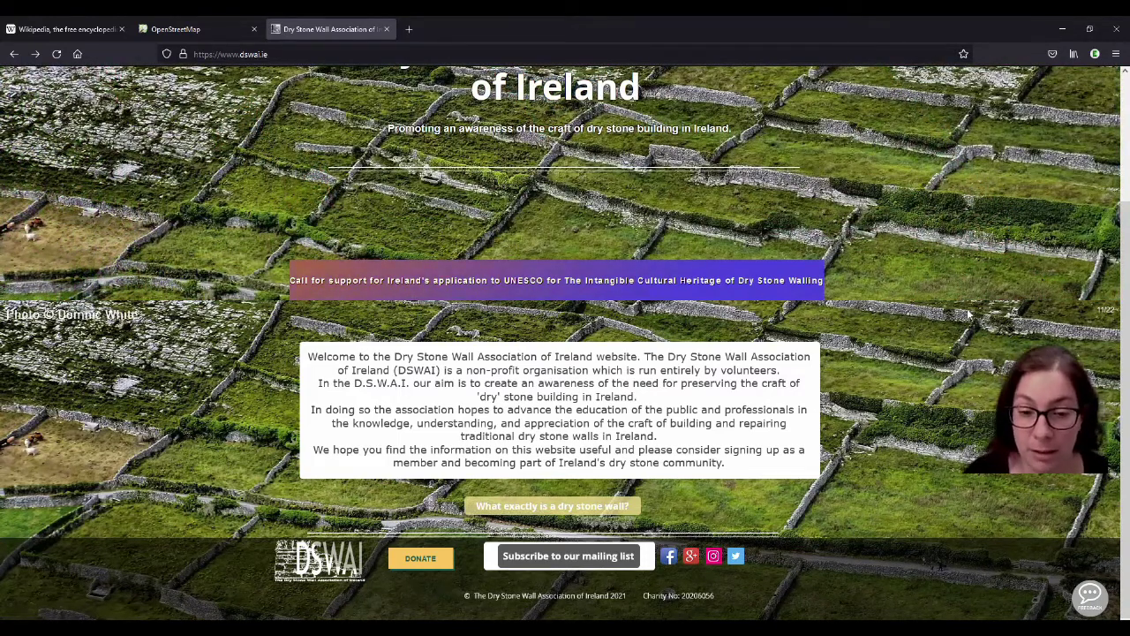
scroll(1035, 310, up, 2)
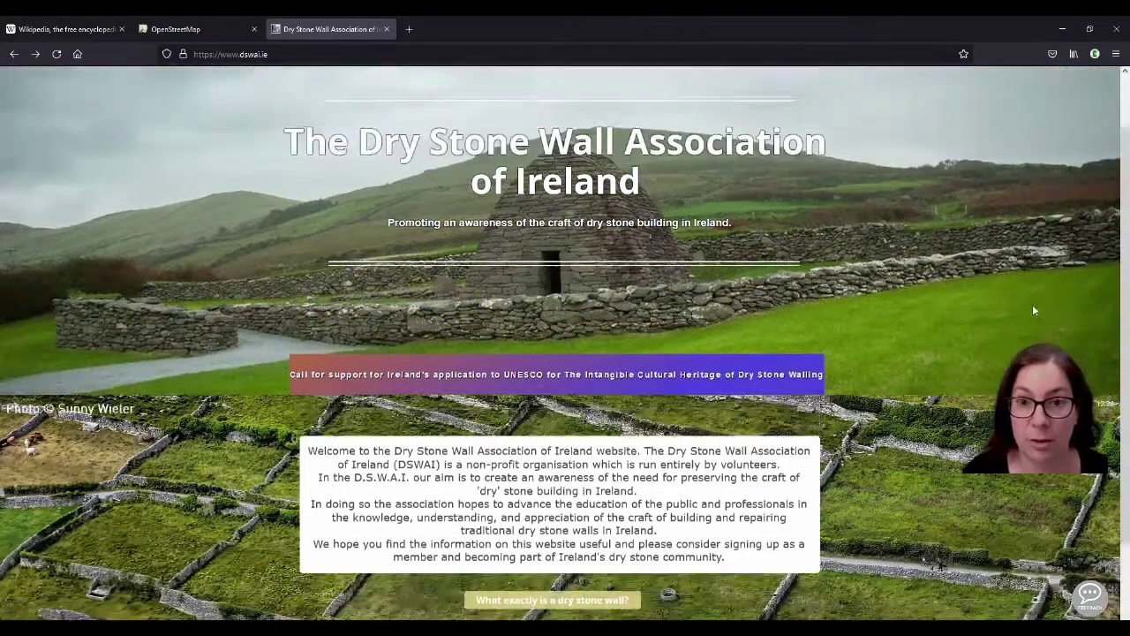
scroll(1035, 300, up, 1)
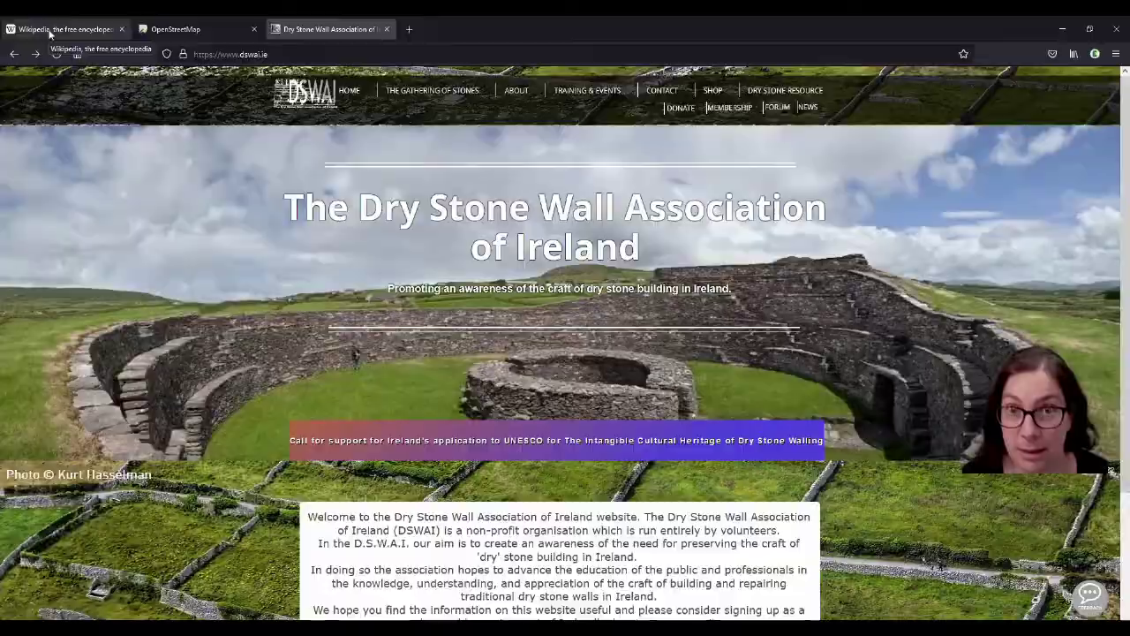
click(51, 30)
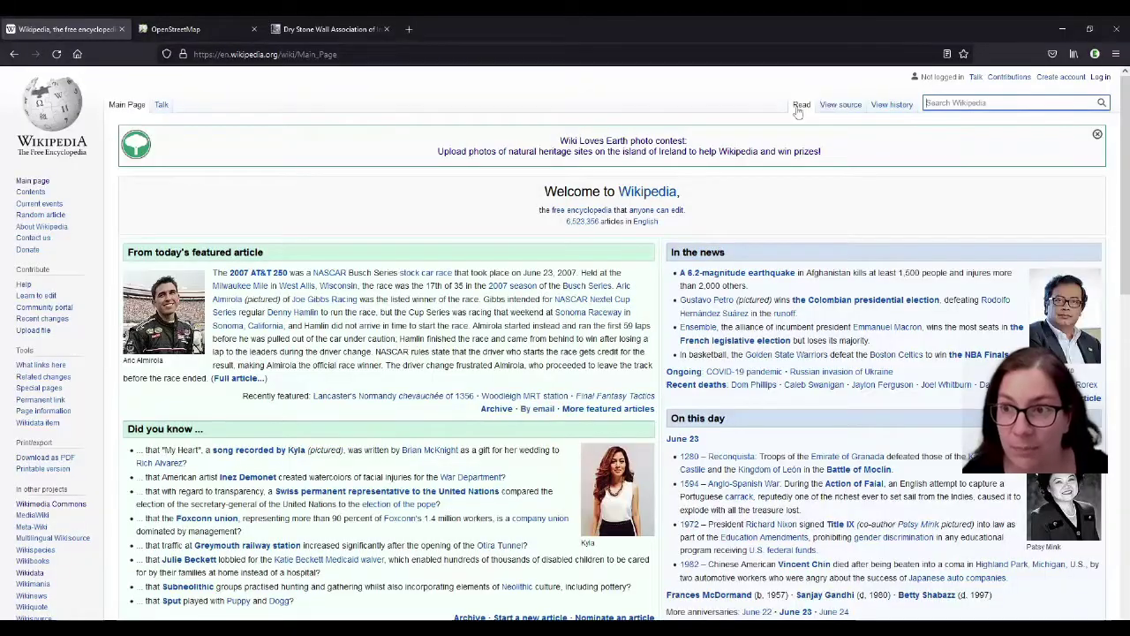
click(943, 106)
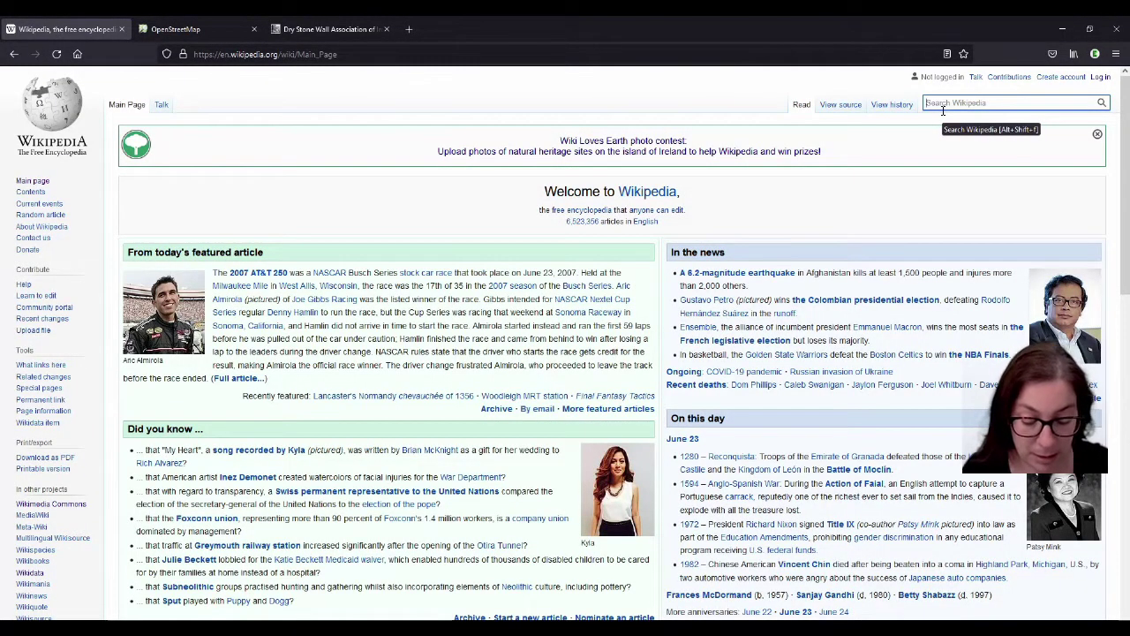
text(Trullo)
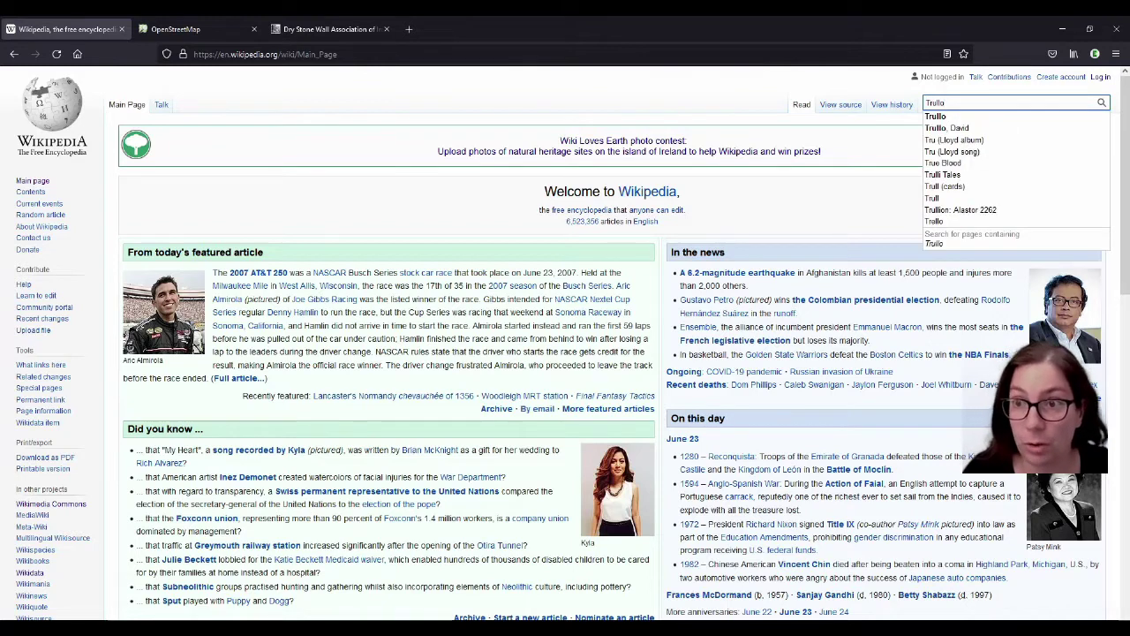
key(Return)
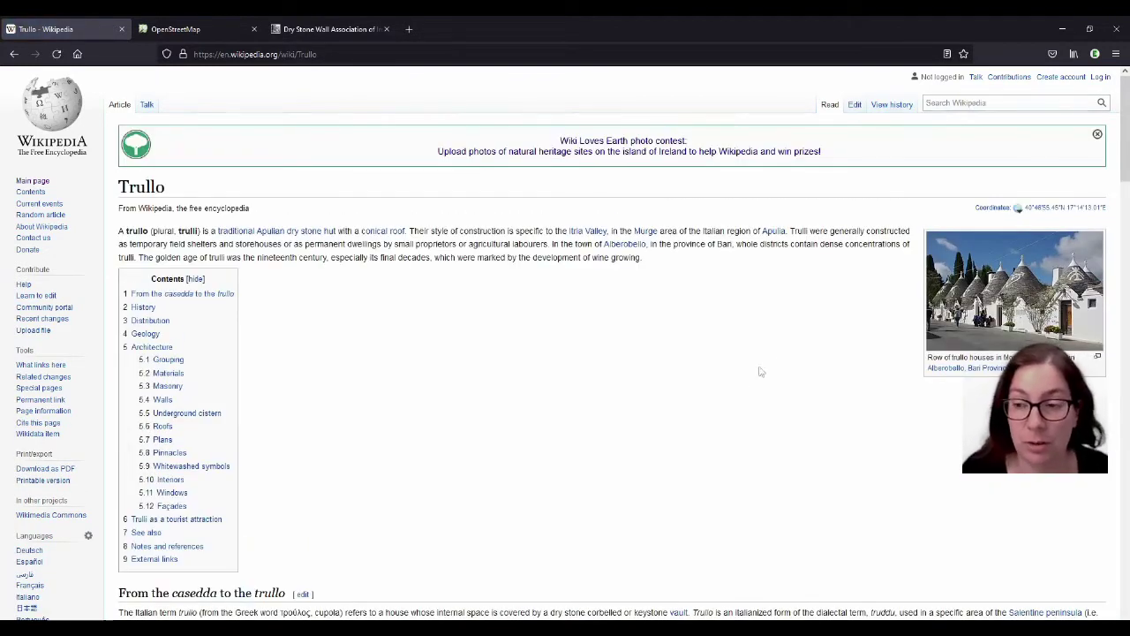
Scroll through the Trullo article on Apulian dry stone huts and return to the top.
scroll(776, 350, down, 2)
scroll(777, 350, down, 6)
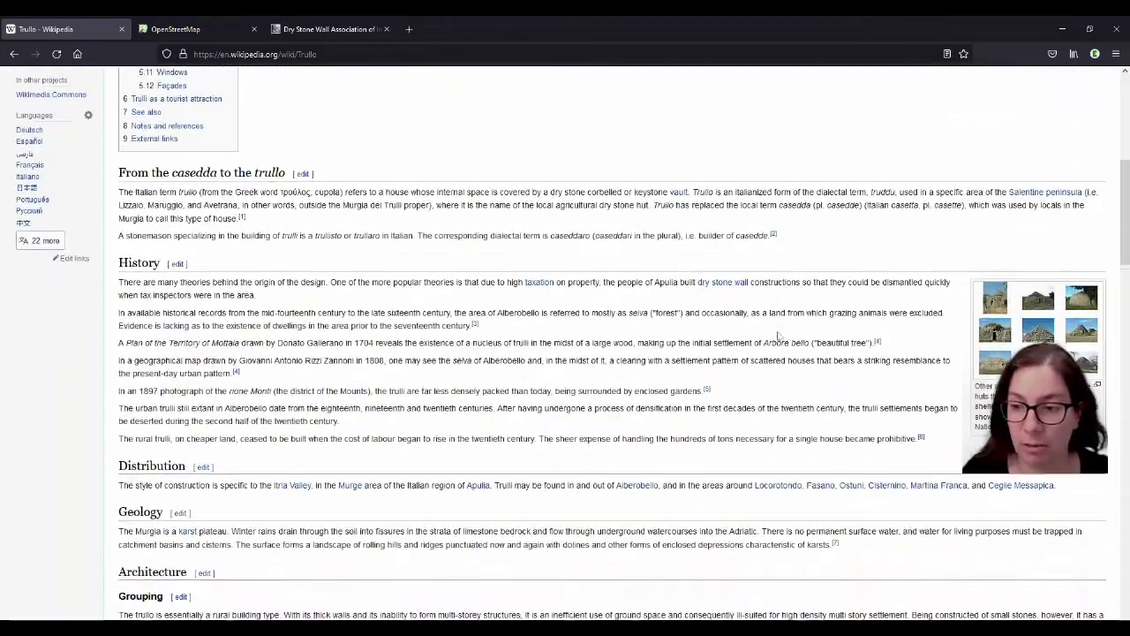
scroll(778, 336, down, 4)
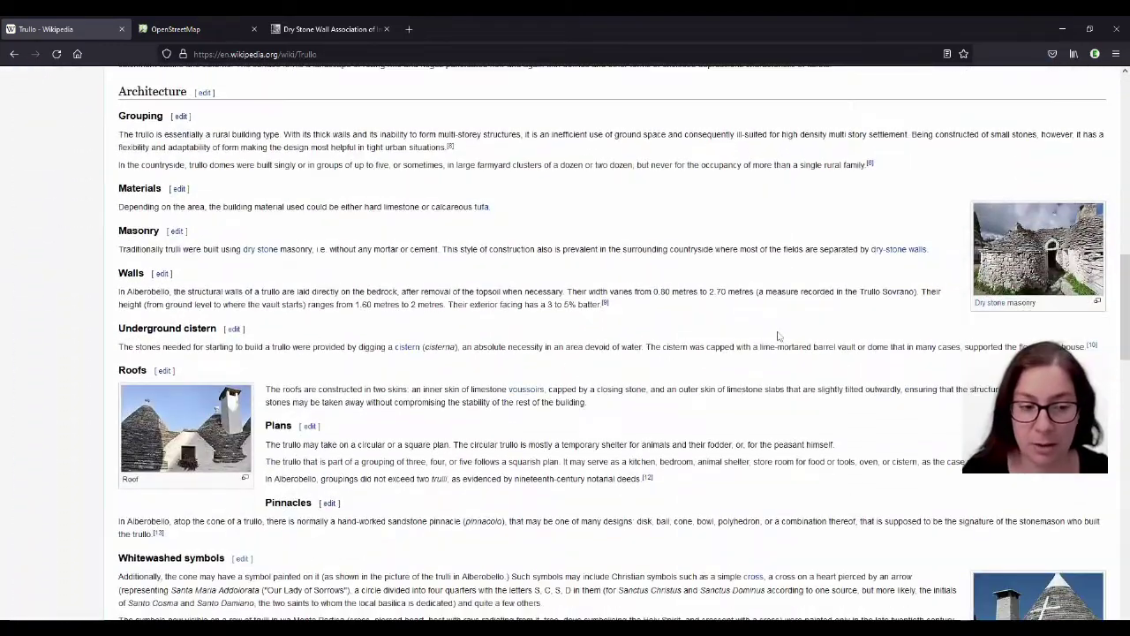
scroll(778, 335, up, 5)
scroll(778, 336, up, 6)
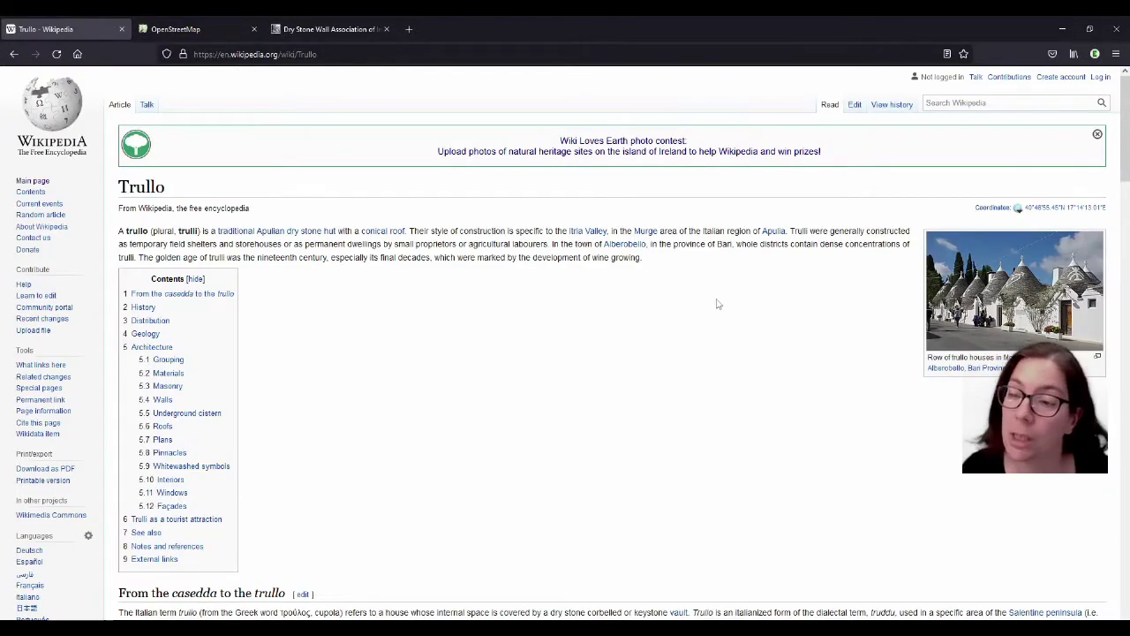
scroll(717, 304, down, 7)
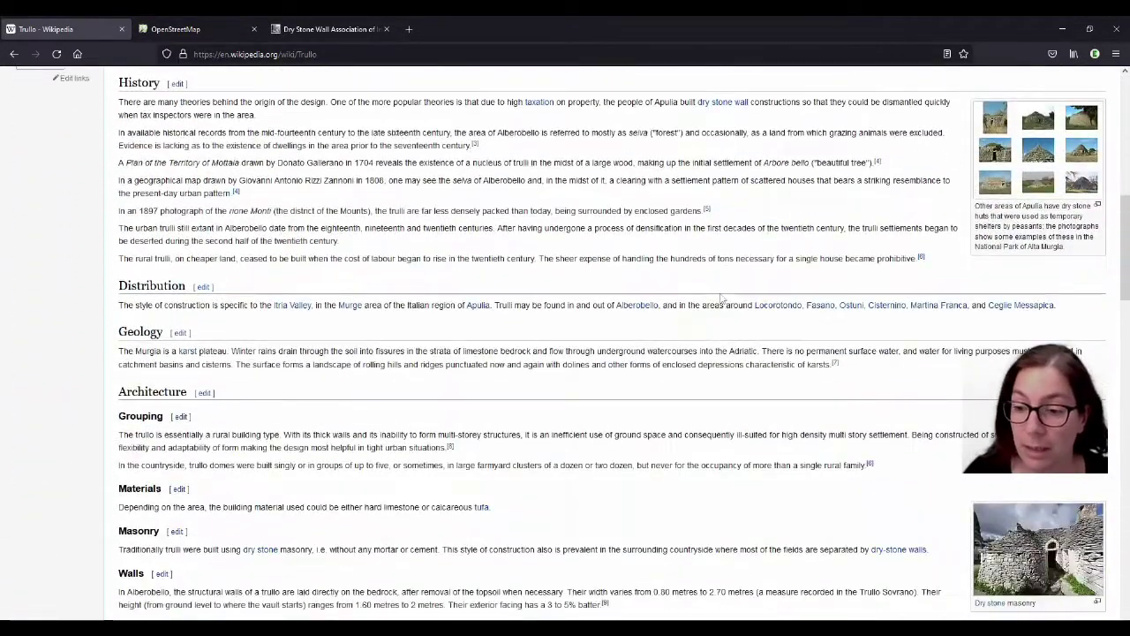
scroll(721, 298, down, 1)
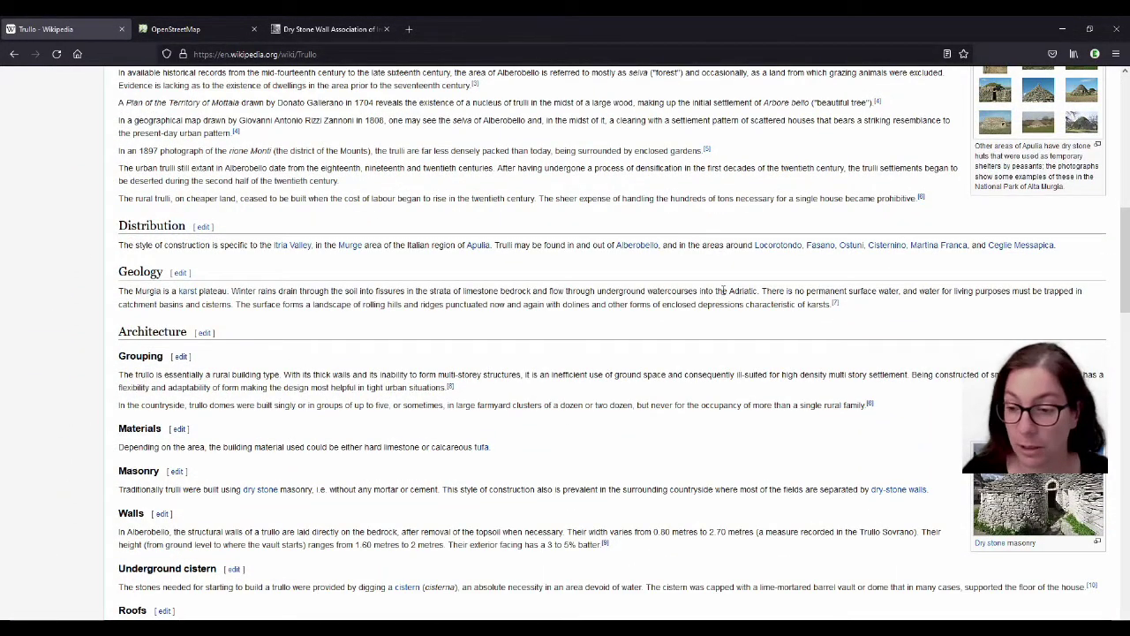
scroll(723, 284, down, 4)
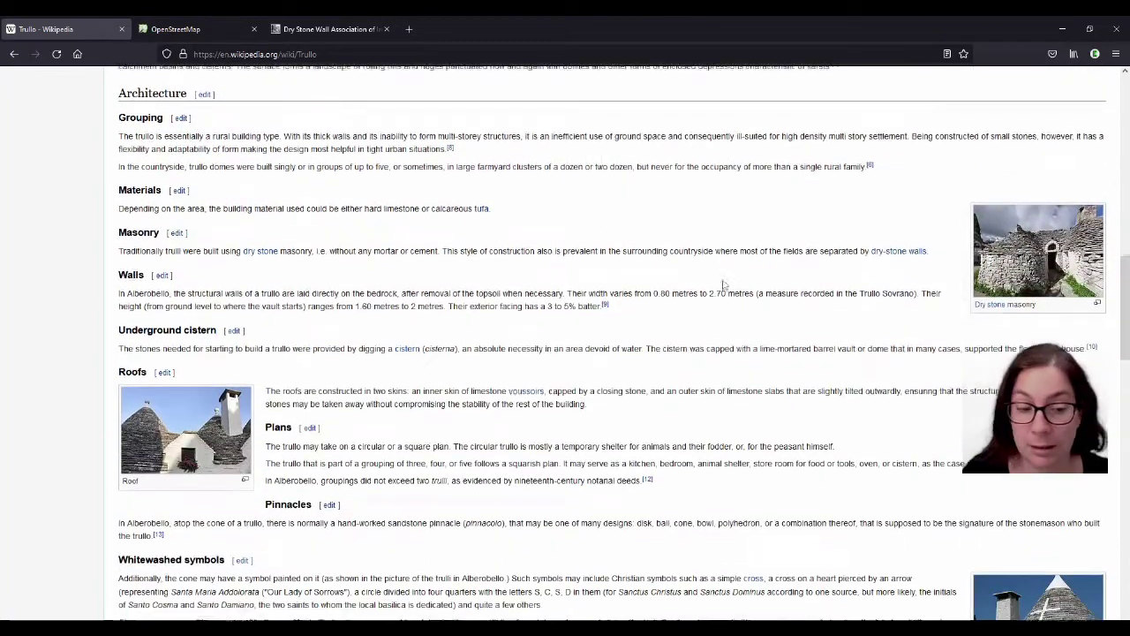
scroll(723, 284, up, 2)
scroll(723, 285, up, 15)
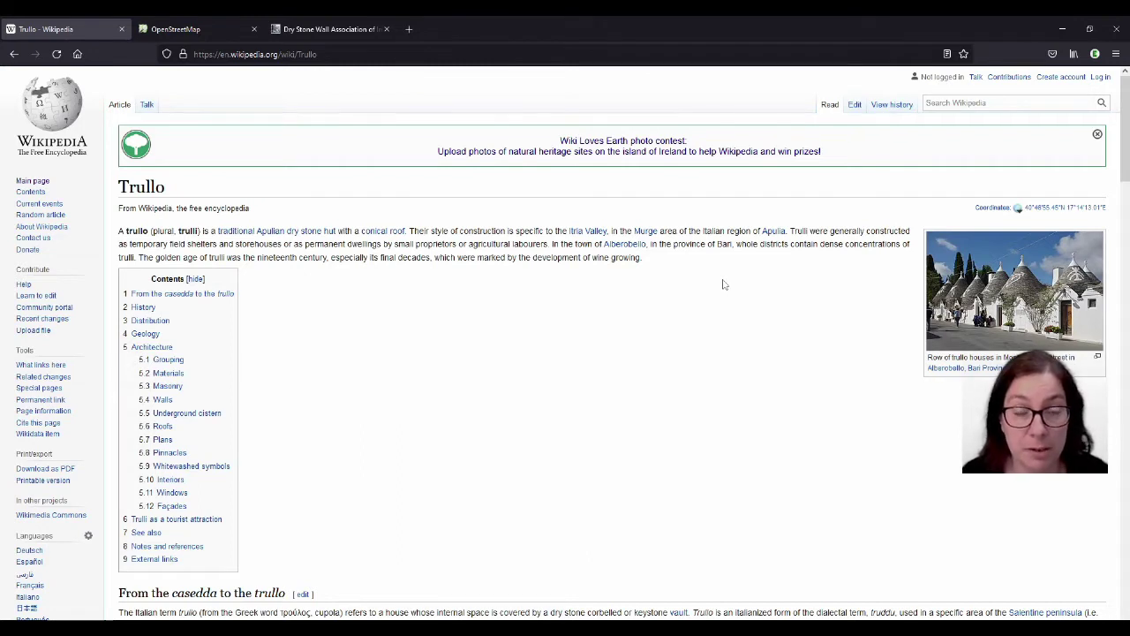
Return to the Dry Stone Wall Association of Ireland homepage and glance down the page.
click(302, 27)
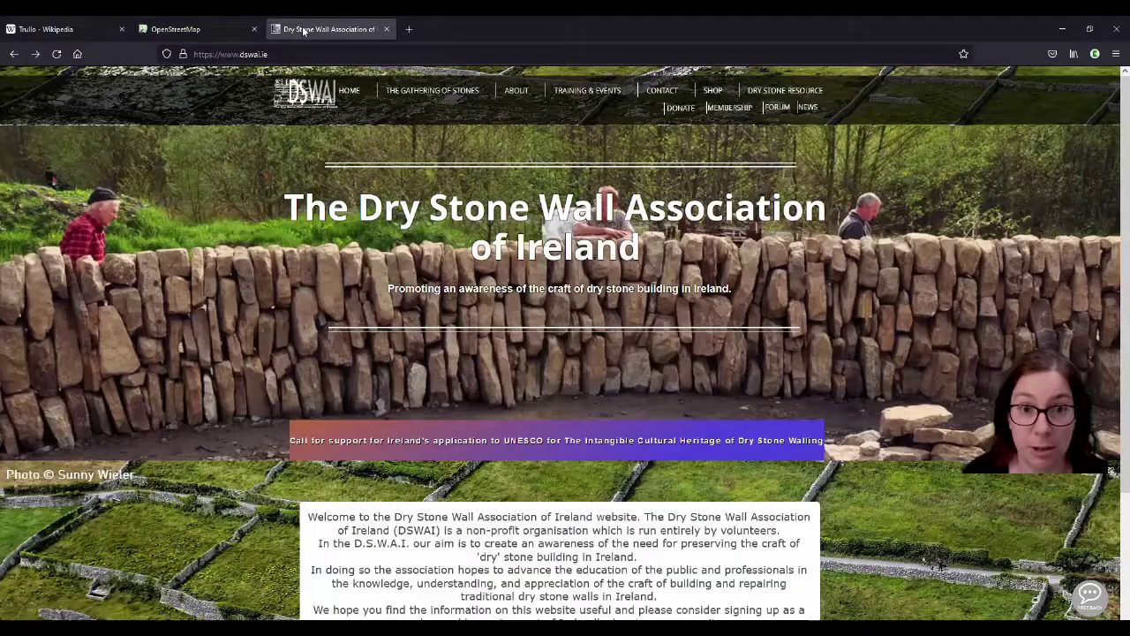
scroll(945, 299, down, 4)
scroll(952, 299, up, 4)
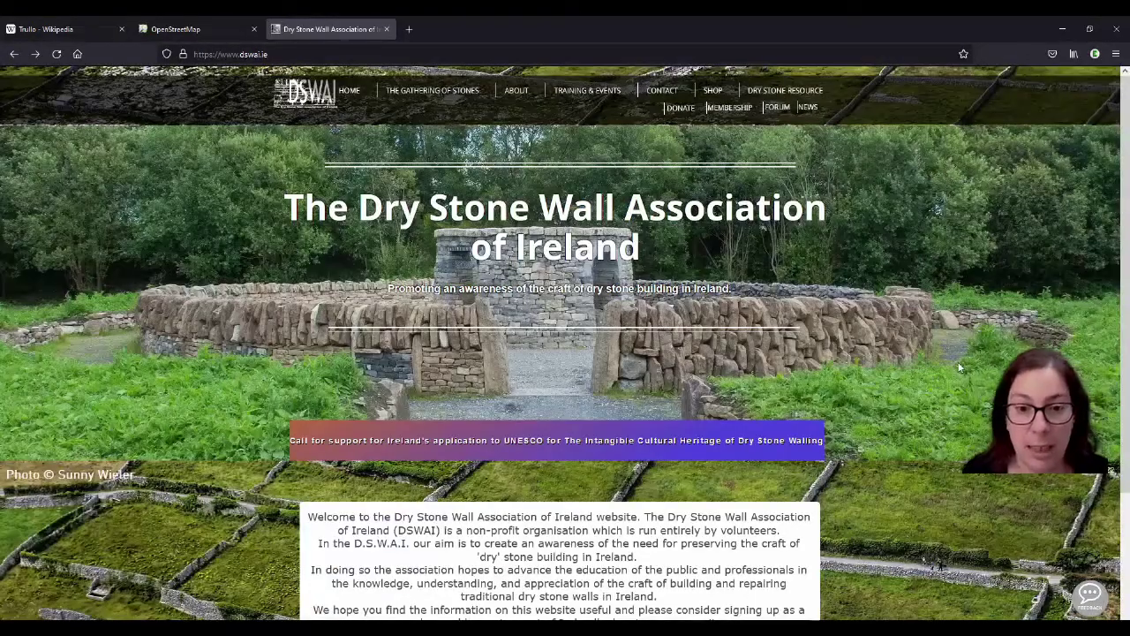
Switch to the OpenStreetMap map and pan toward the rural area.
click(185, 32)
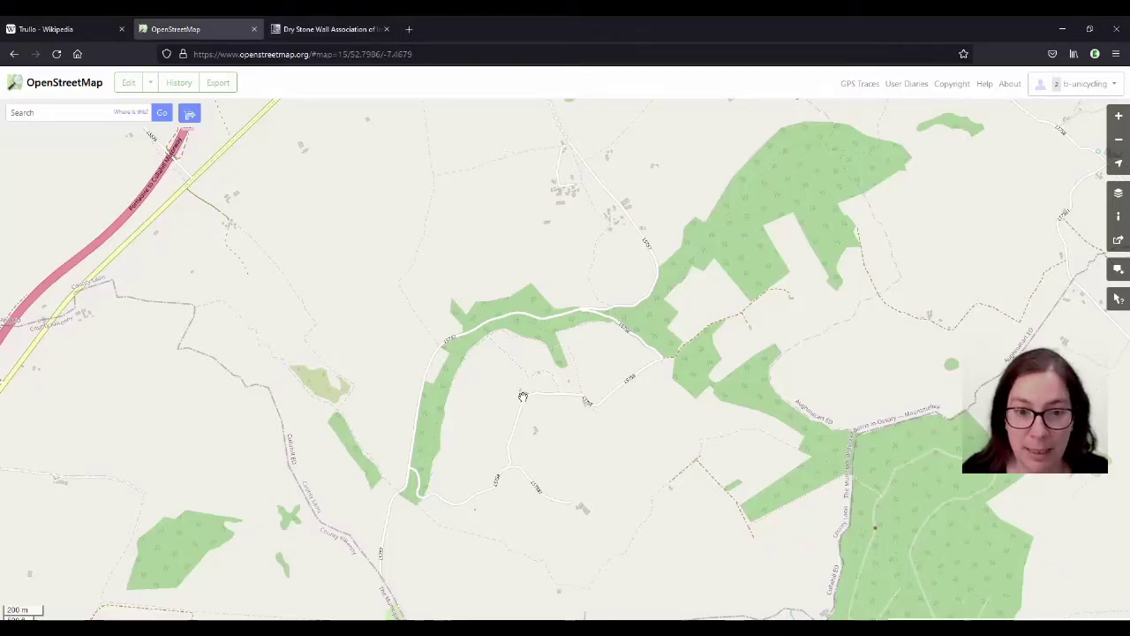
scroll(522, 396, down, 2)
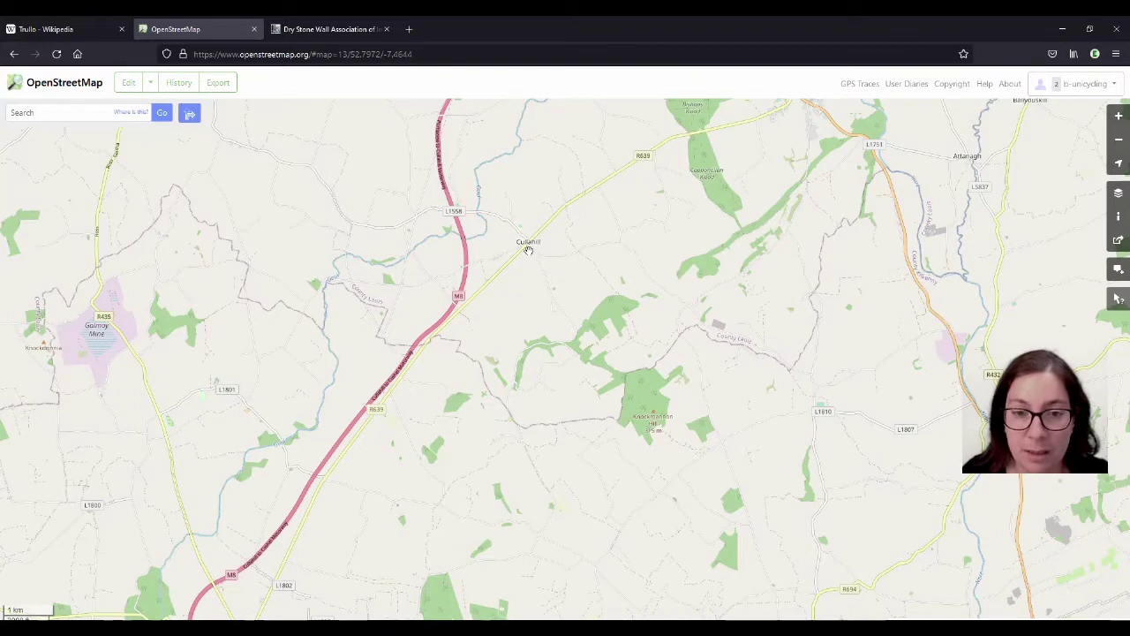
scroll(548, 362, up, 2)
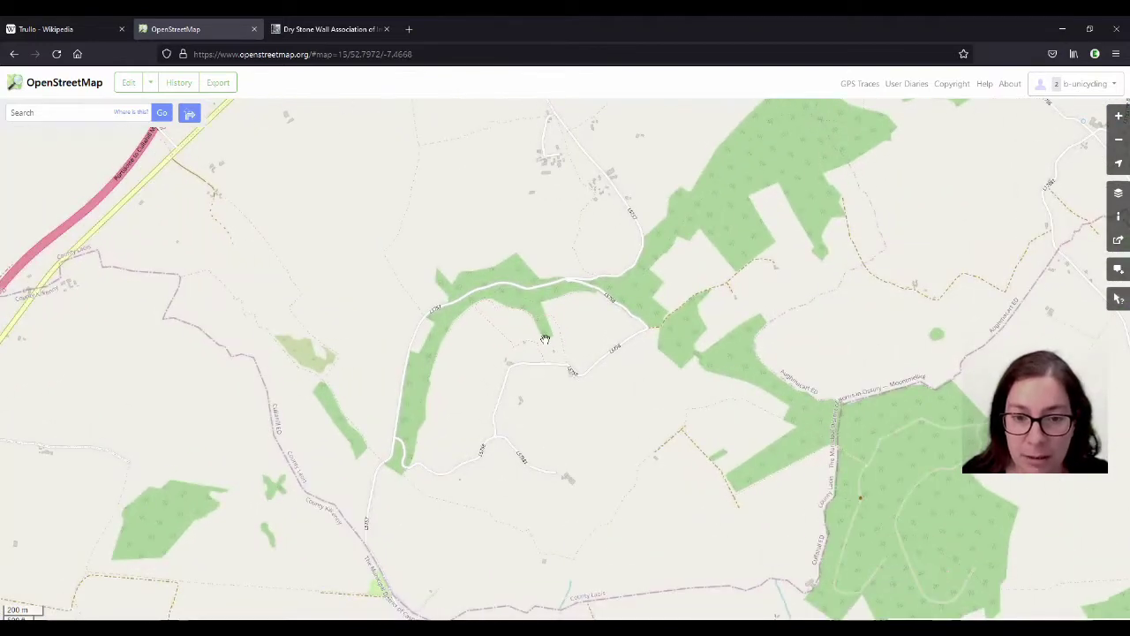
scroll(514, 310, up, 2)
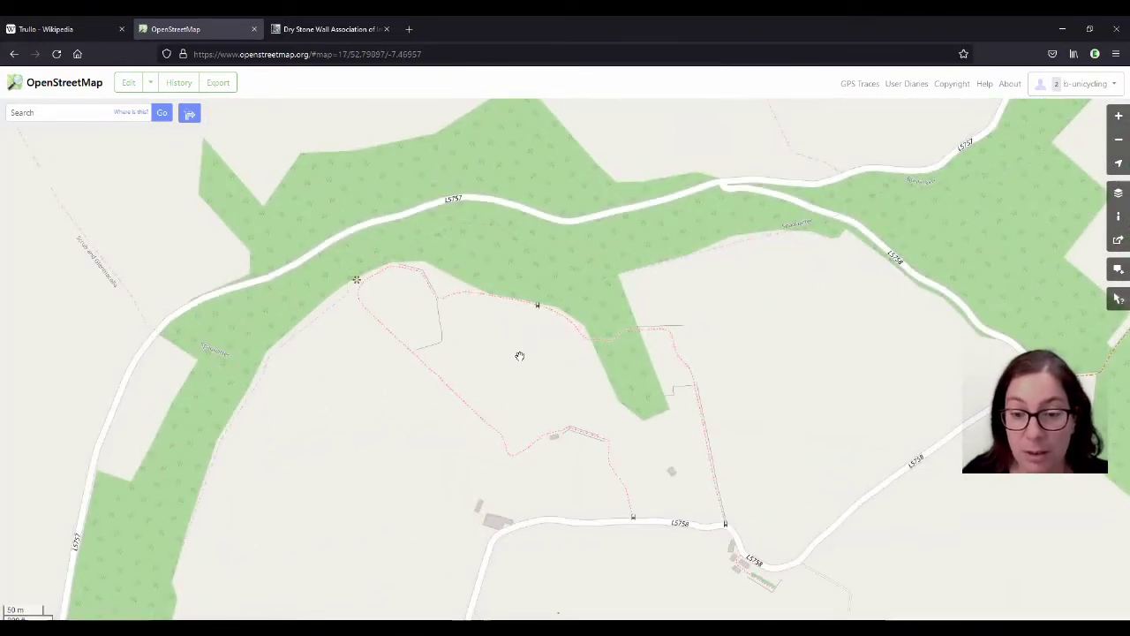
drag(648, 486, 582, 412)
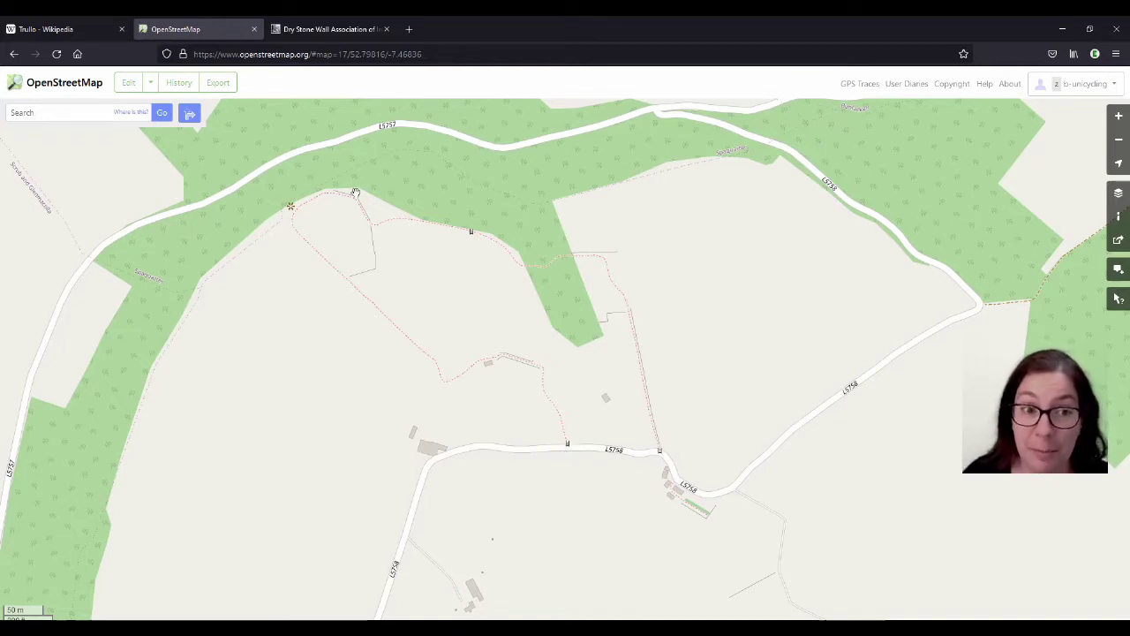
drag(355, 193, 578, 351)
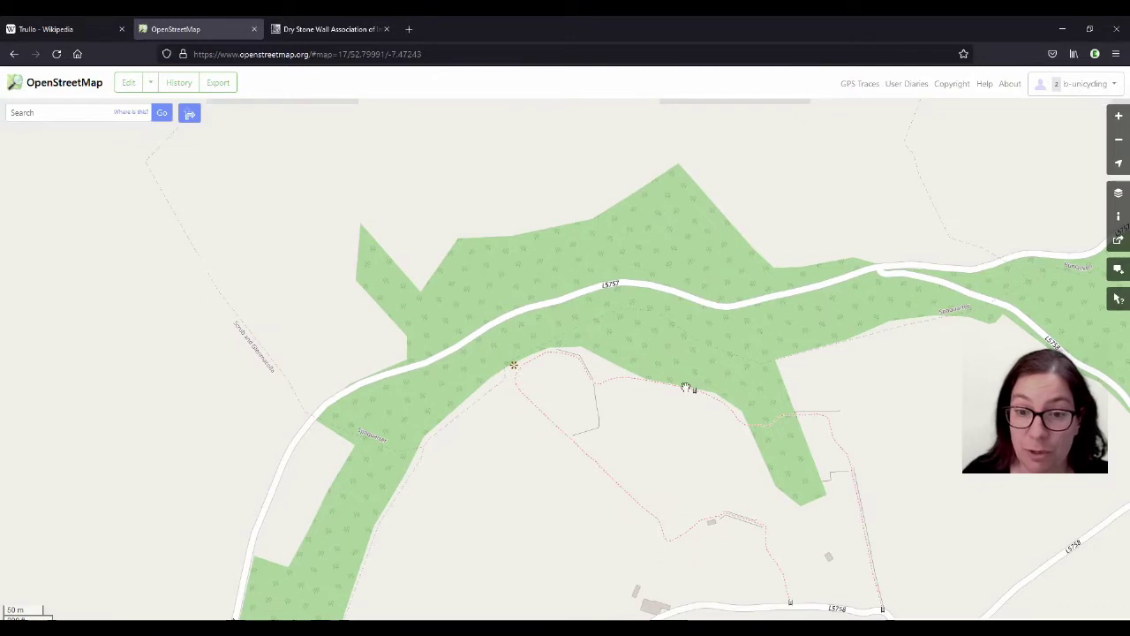
drag(560, 366, 541, 406)
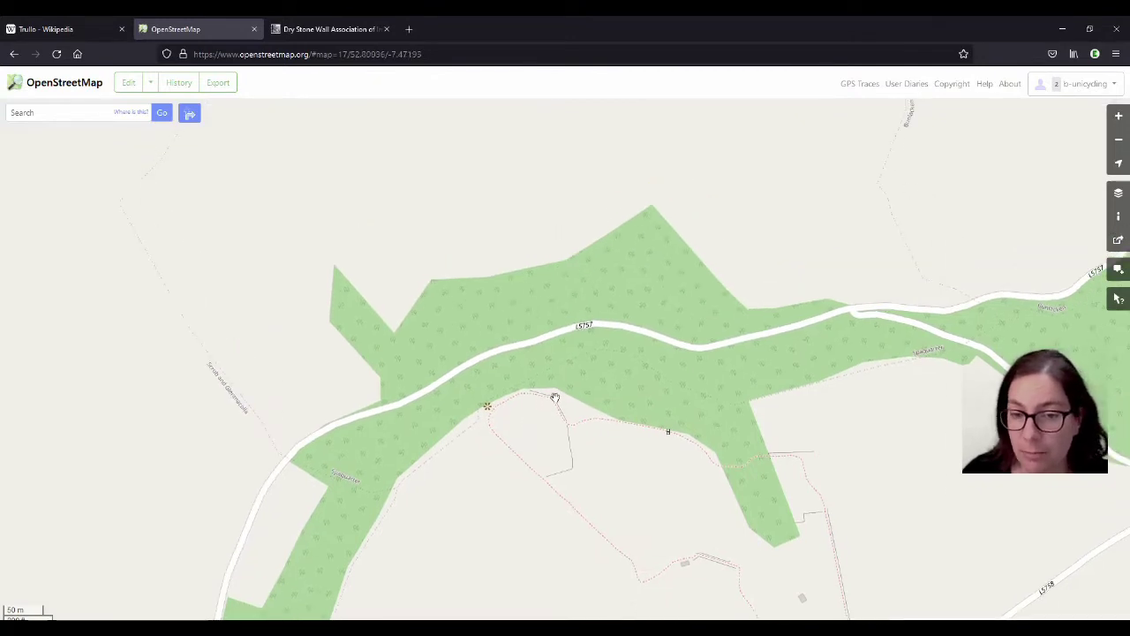
Frame the fields and woodland along the winding road and open the area for editing.
scroll(555, 397, down, 2)
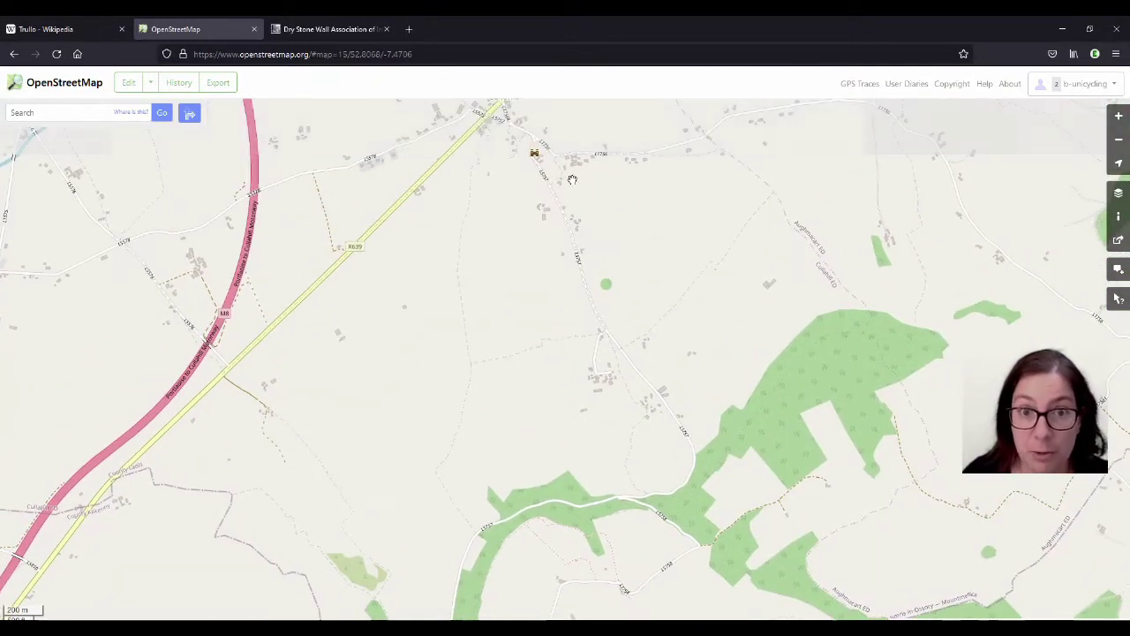
scroll(557, 328, down, 2)
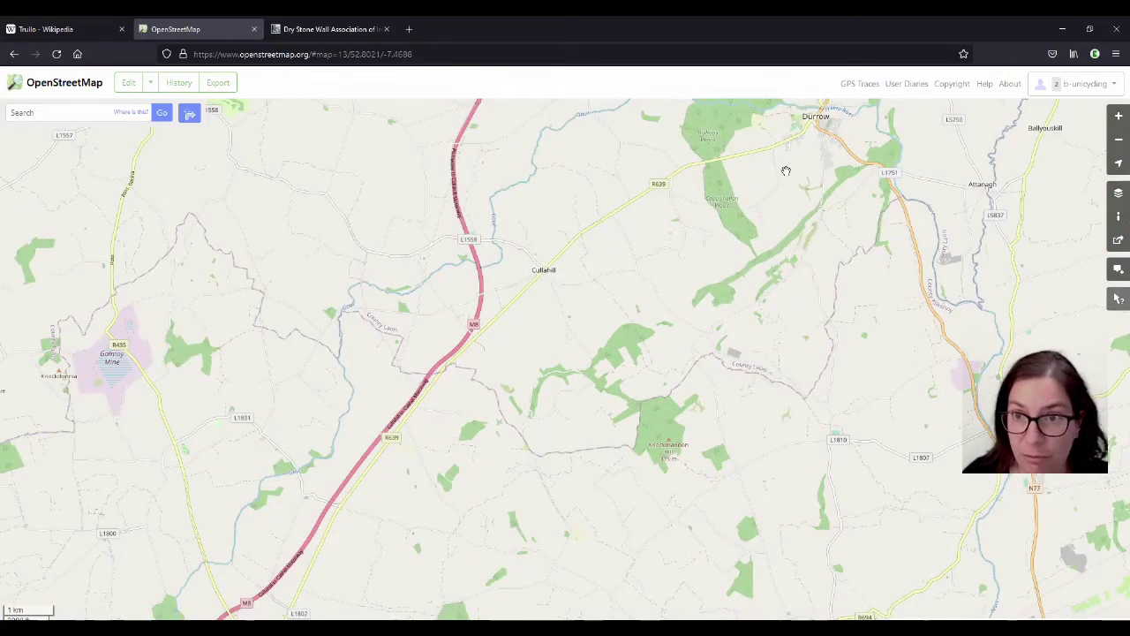
scroll(565, 384, up, 2)
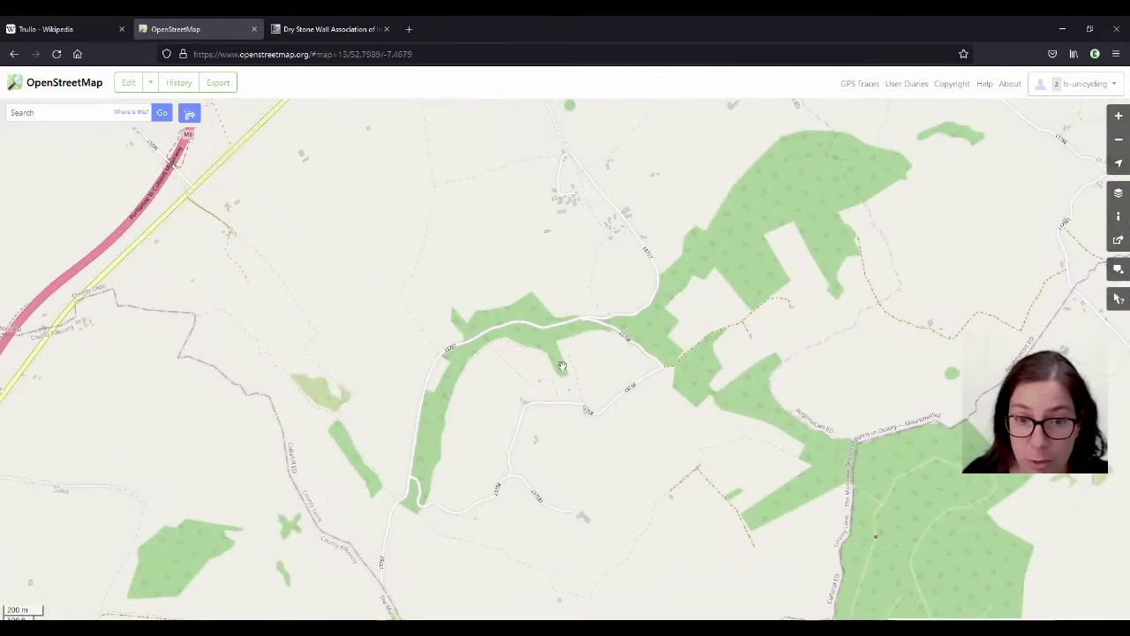
scroll(560, 365, up, 1)
drag(294, 266, 408, 281)
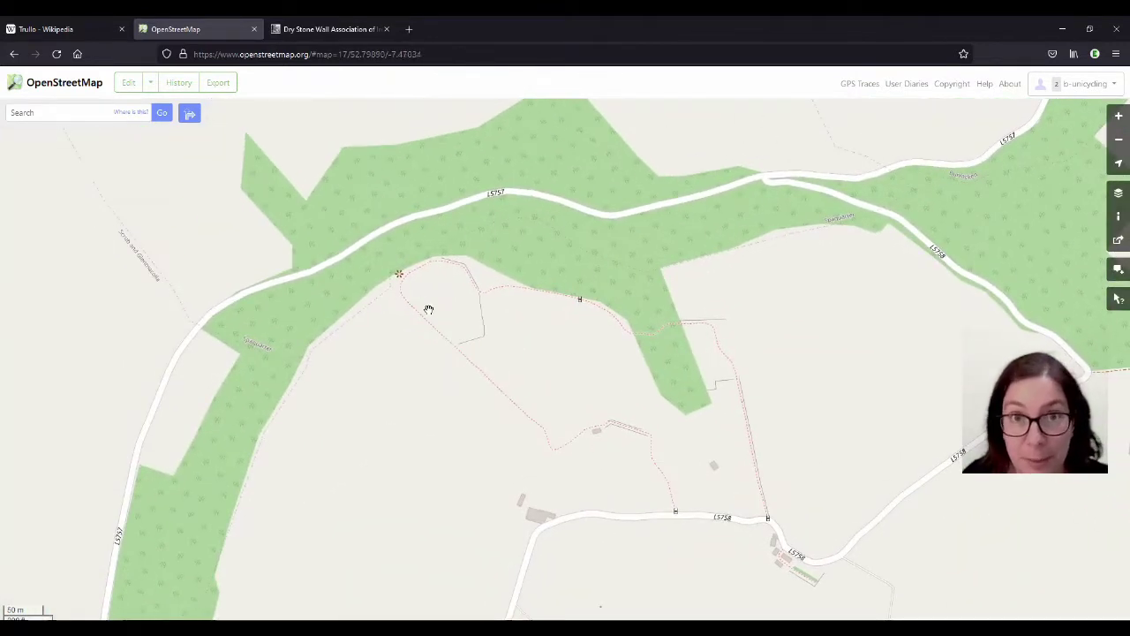
scroll(399, 276, up, 2)
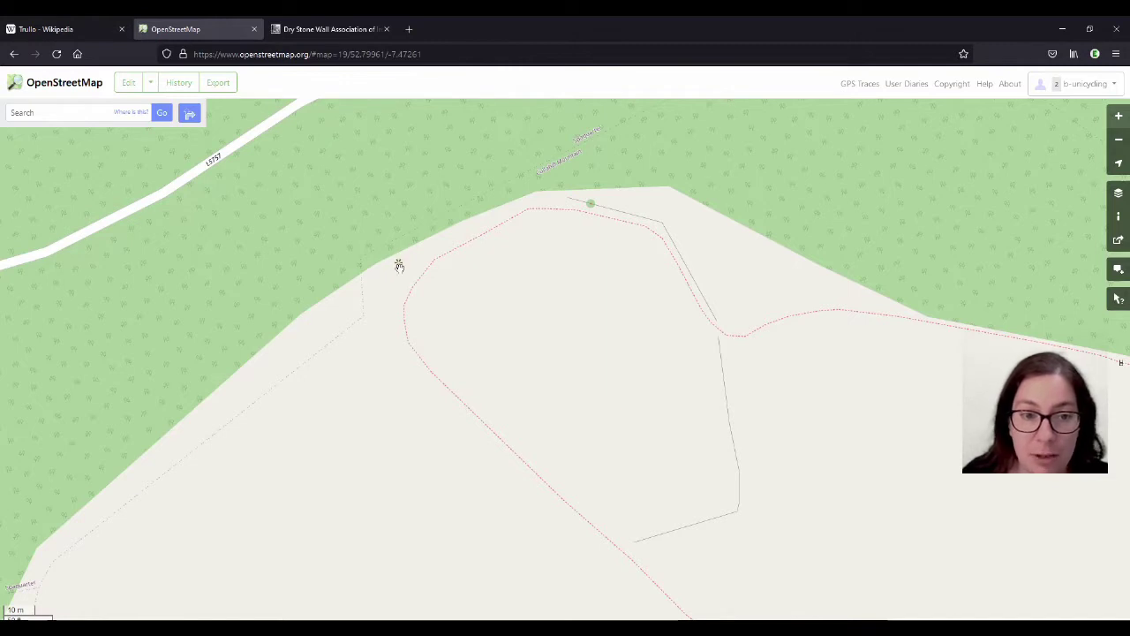
scroll(400, 266, down, 2)
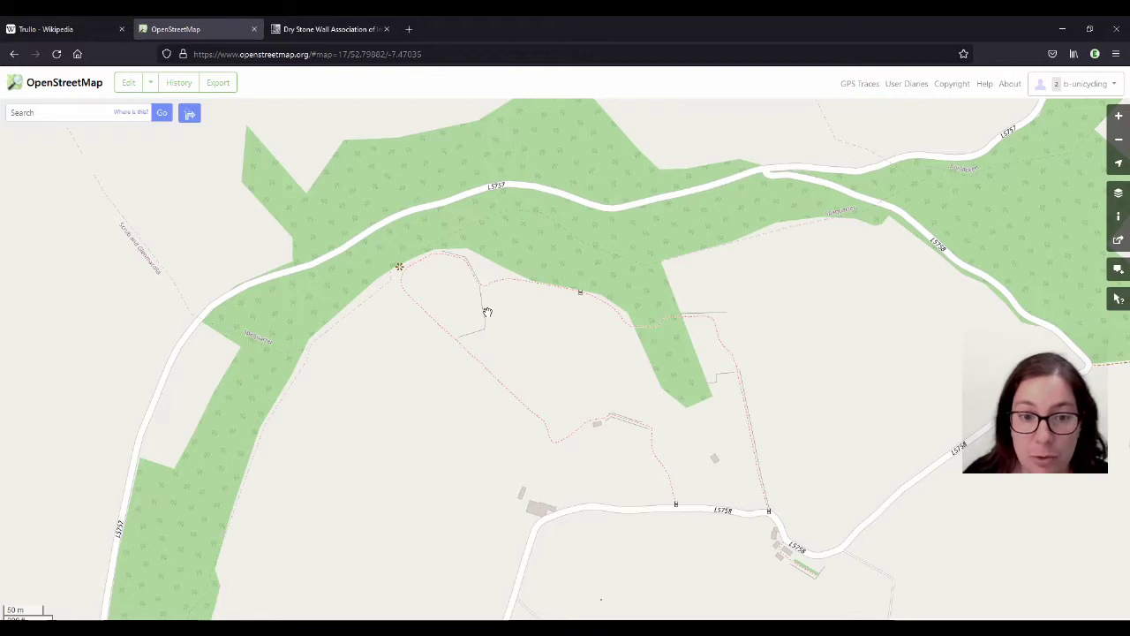
scroll(488, 310, up, 2)
scroll(487, 309, down, 2)
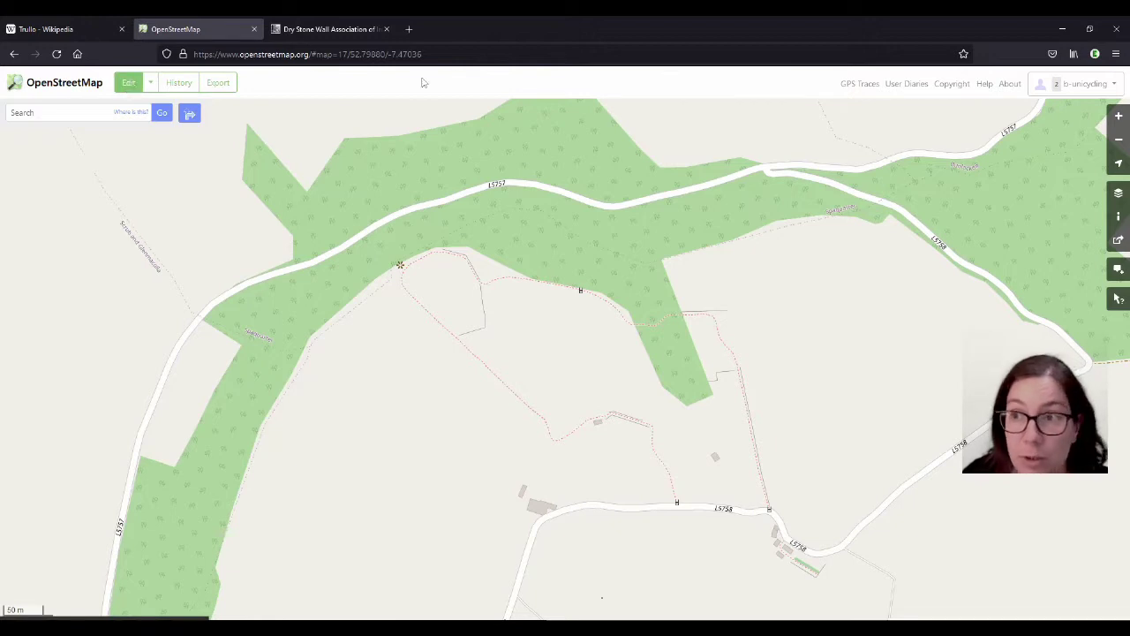
click(128, 83)
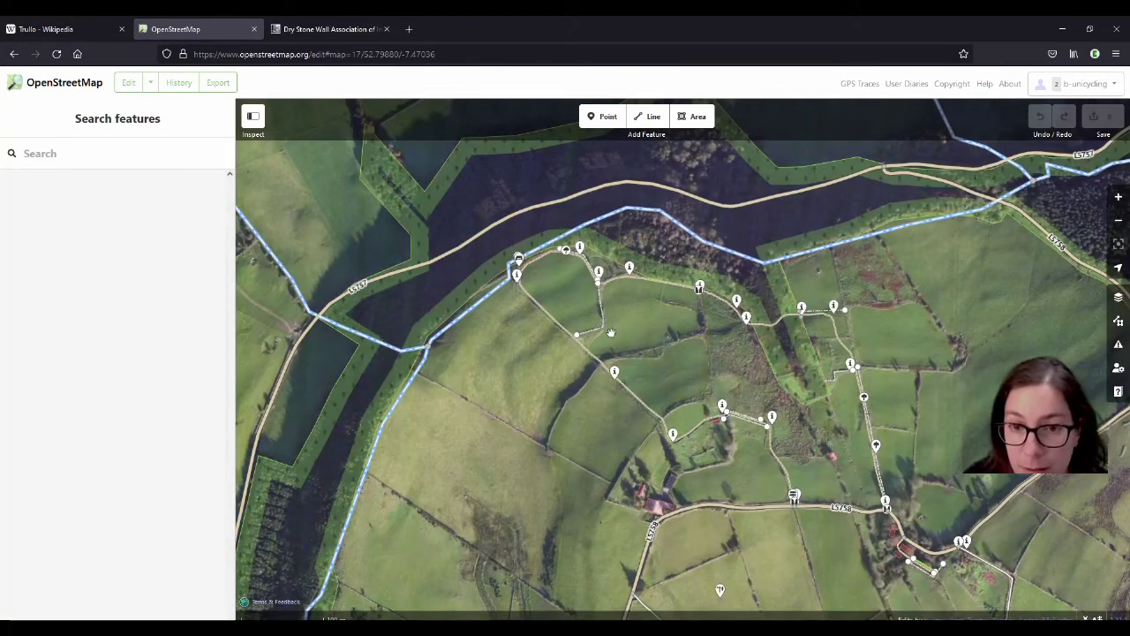
Zoom closer on the field walls and check the Background imagery pane.
scroll(611, 332, up, 5)
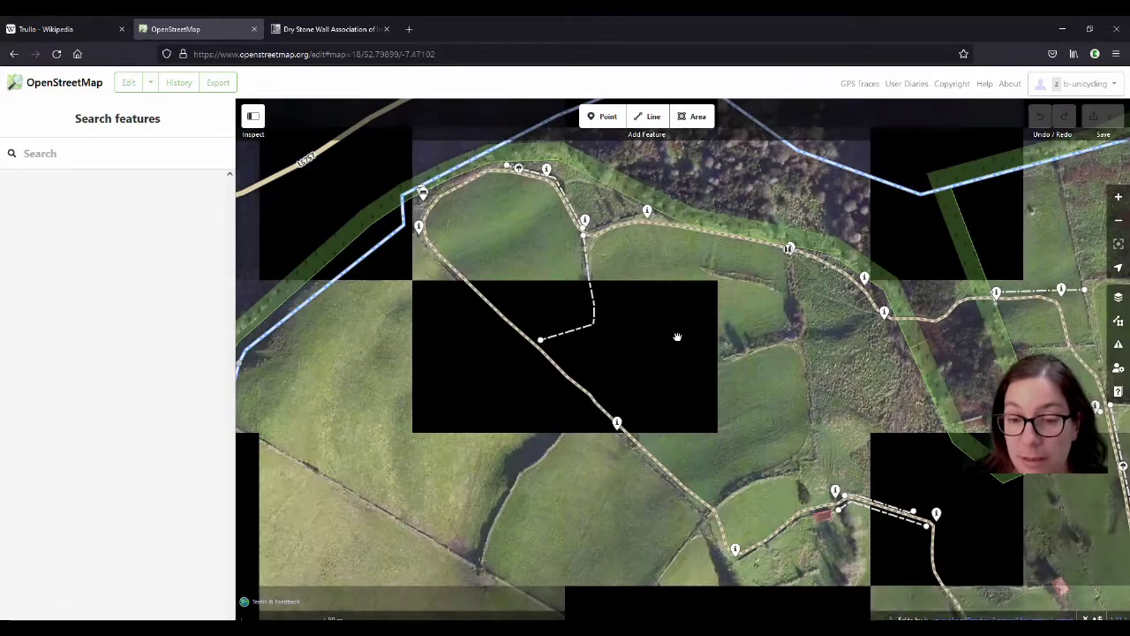
key(b)
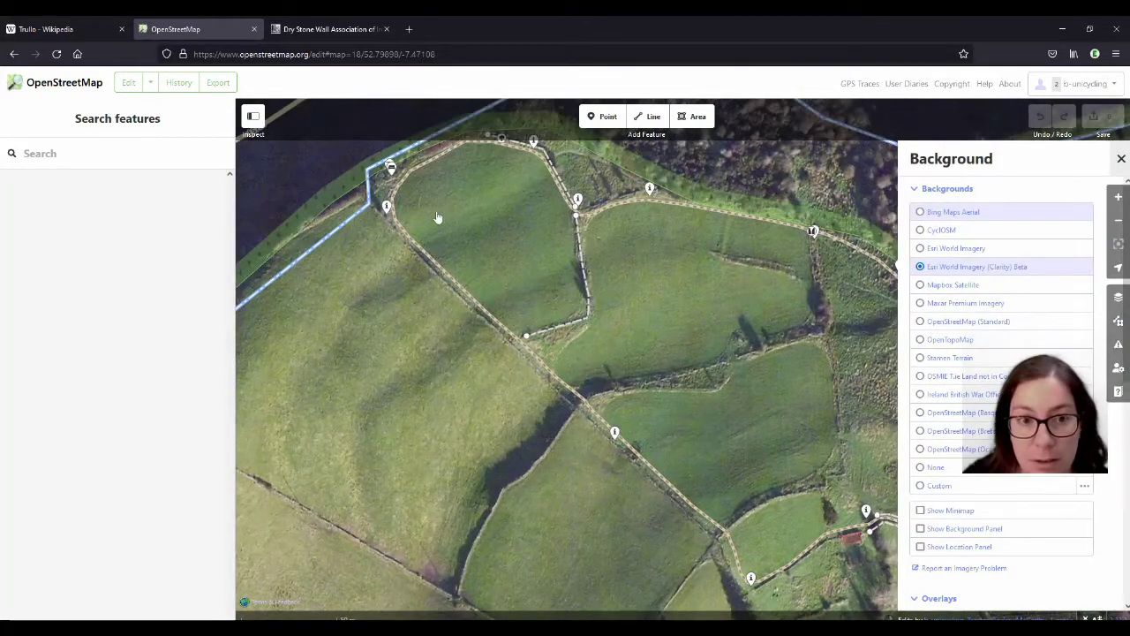
key(b)
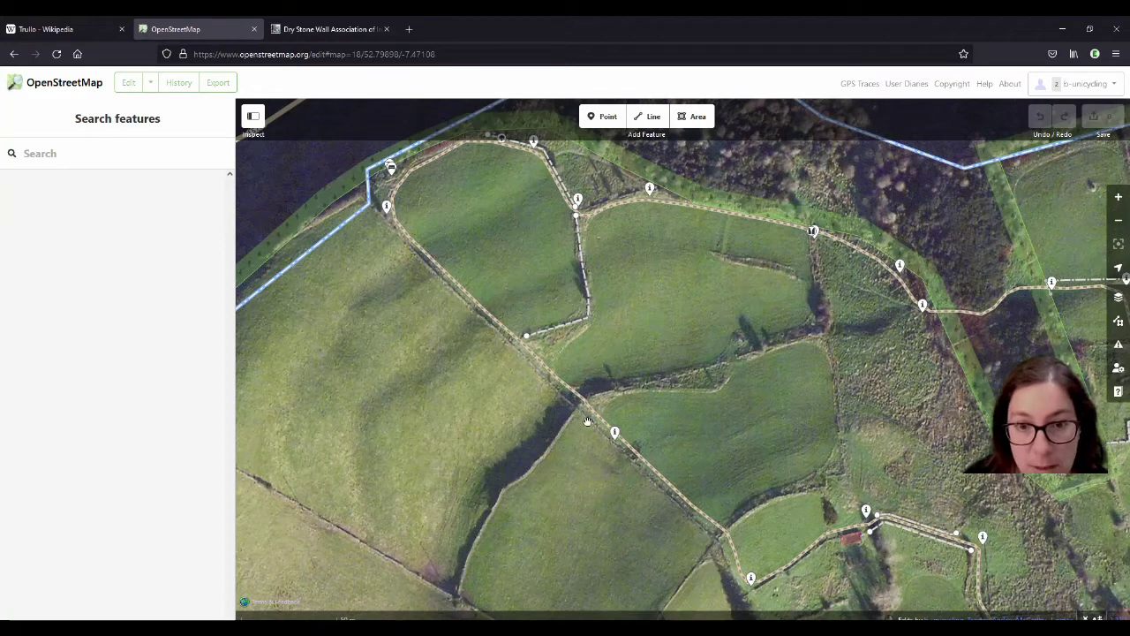
Trace the long straight field wall as a new line from the wall junction.
click(649, 117)
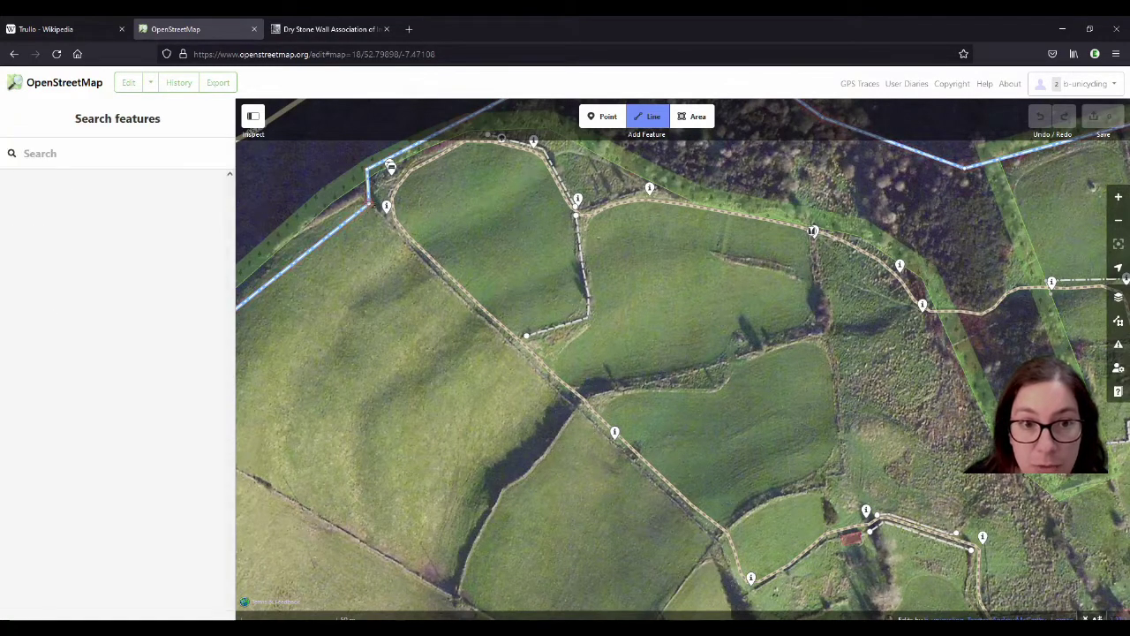
click(370, 206)
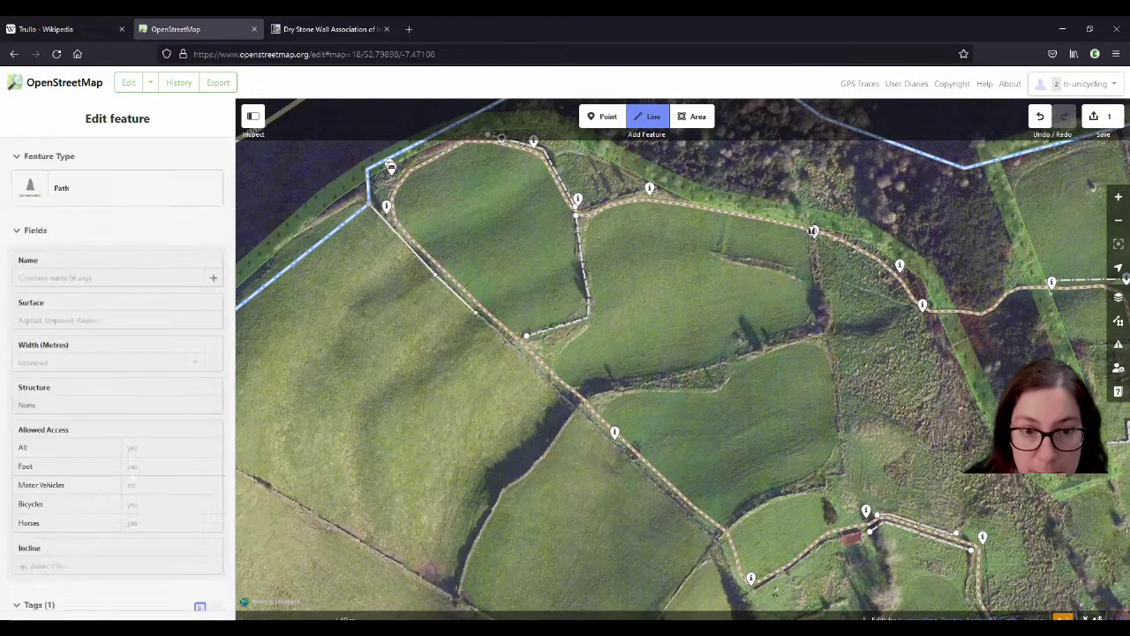
scroll(477, 314, up, 3)
click(477, 315)
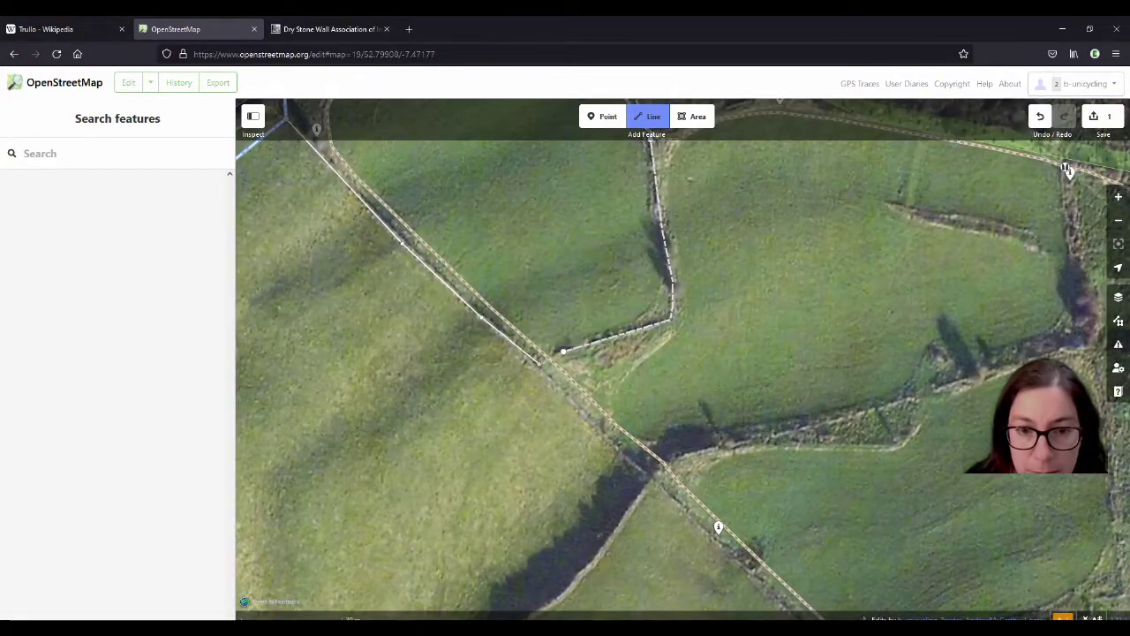
click(541, 366)
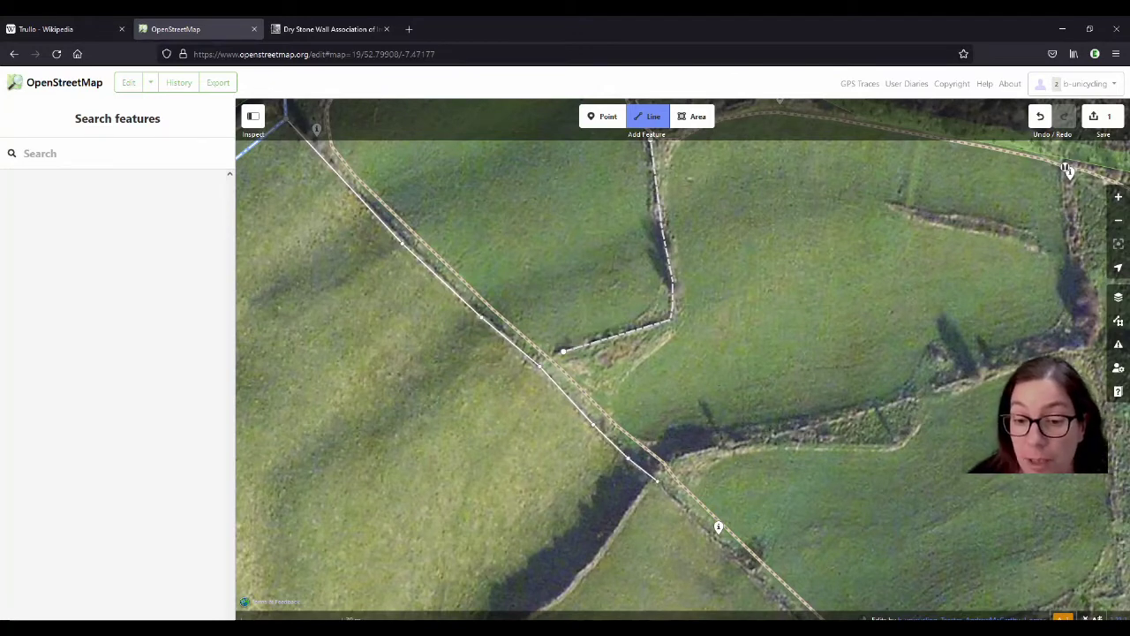
scroll(655, 478, down, 2)
drag(656, 478, 617, 362)
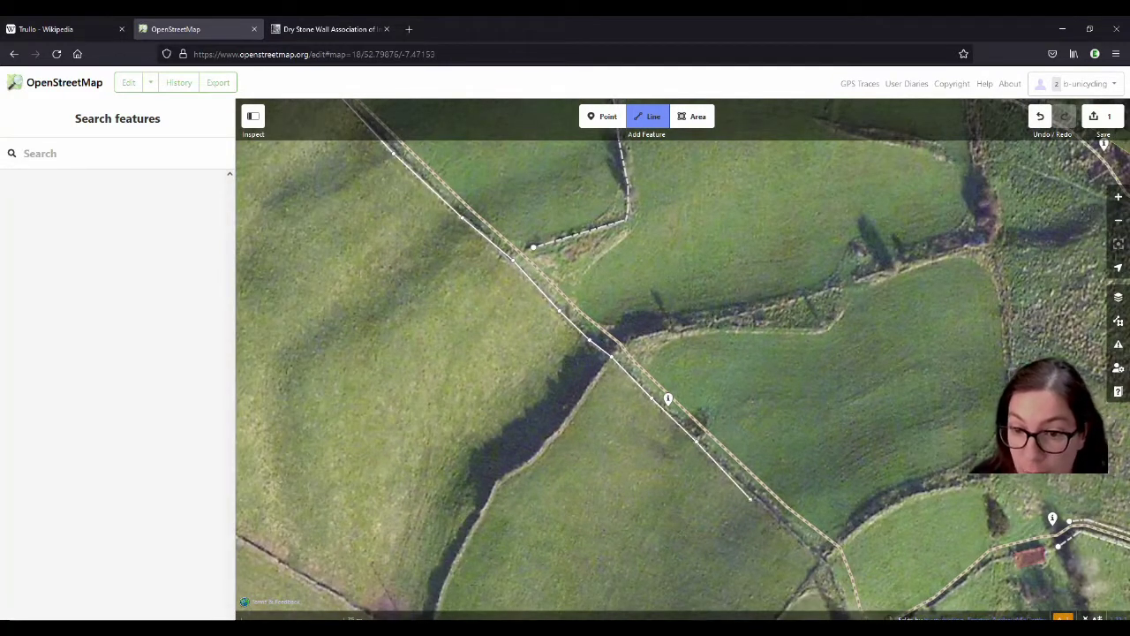
click(758, 495)
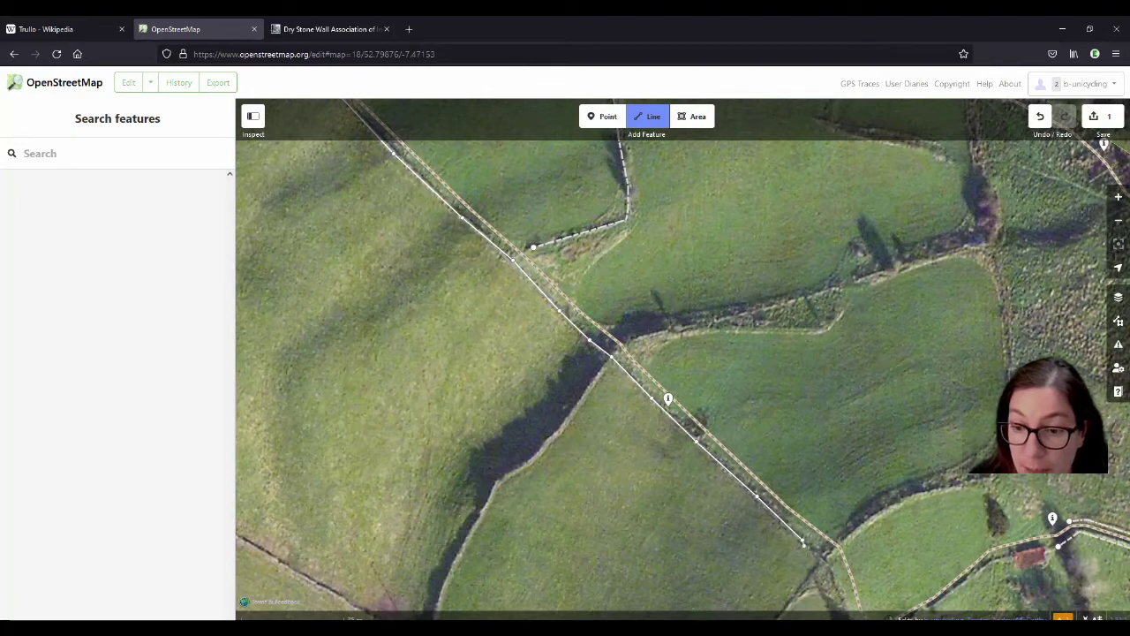
key(Return)
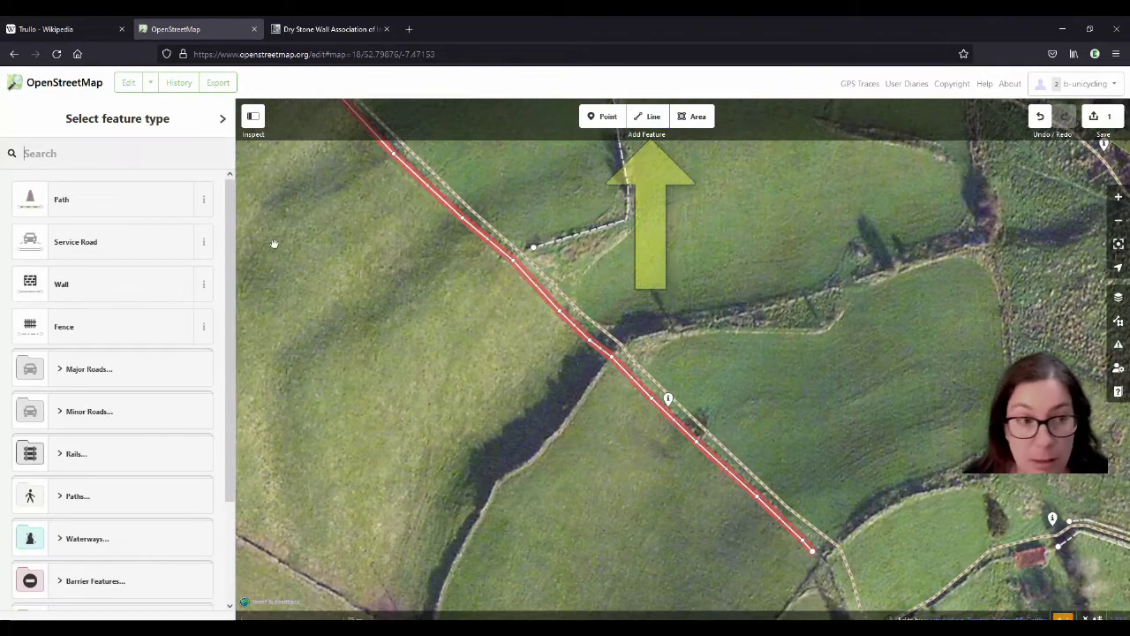
Tag the traced line with the Wall preset and type dry_stone.
scroll(724, 545, down, 1)
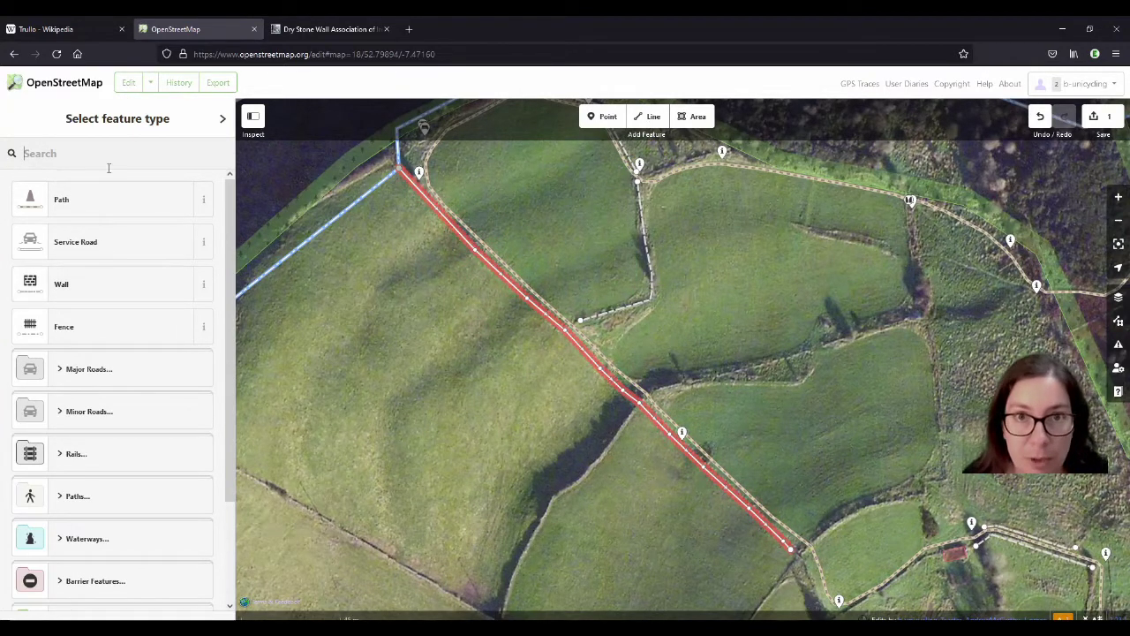
click(75, 291)
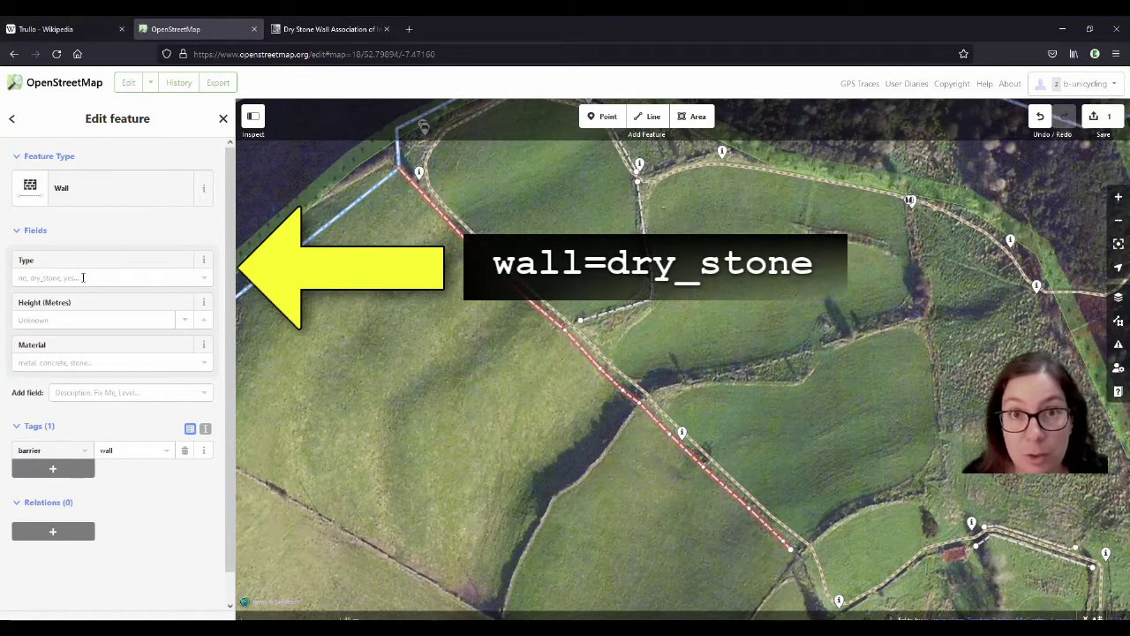
click(79, 276)
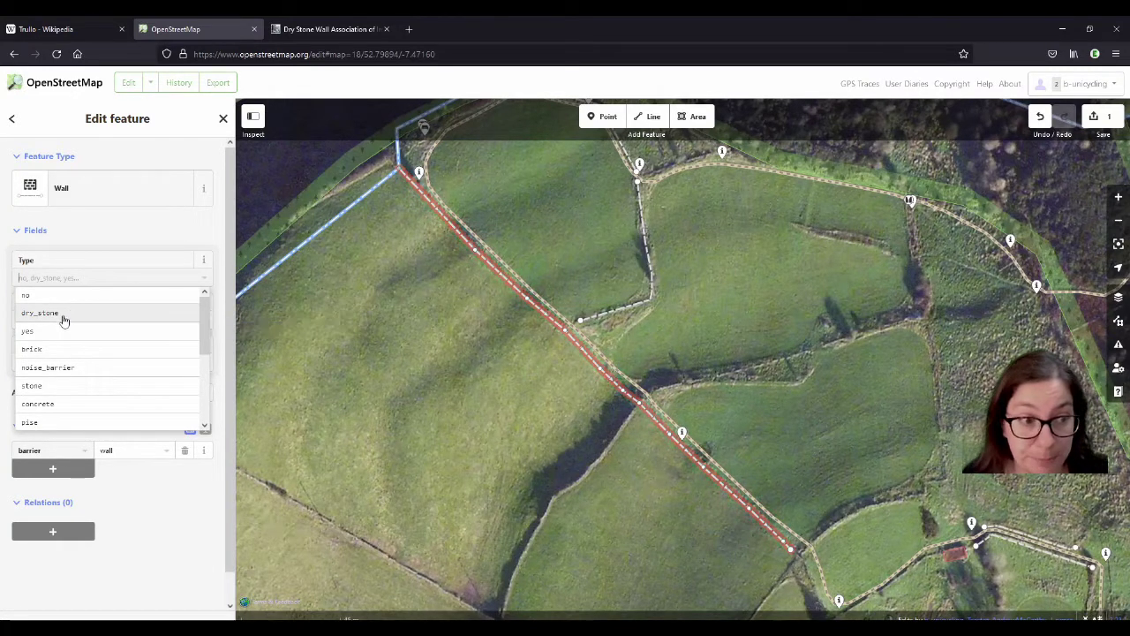
scroll(77, 367, down, 3)
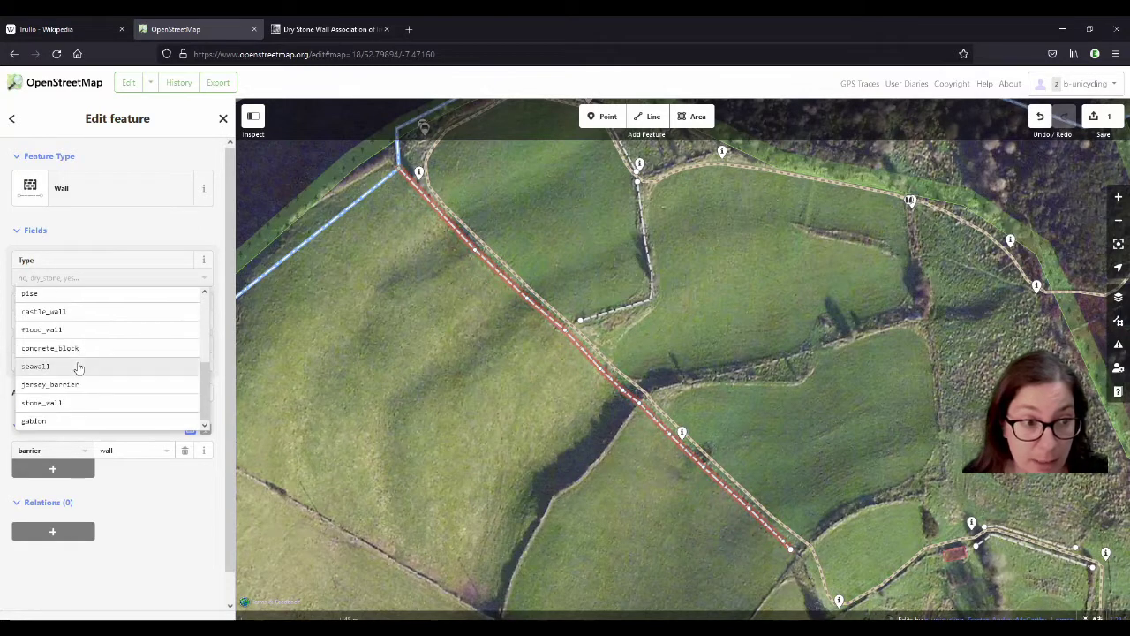
scroll(101, 362, up, 3)
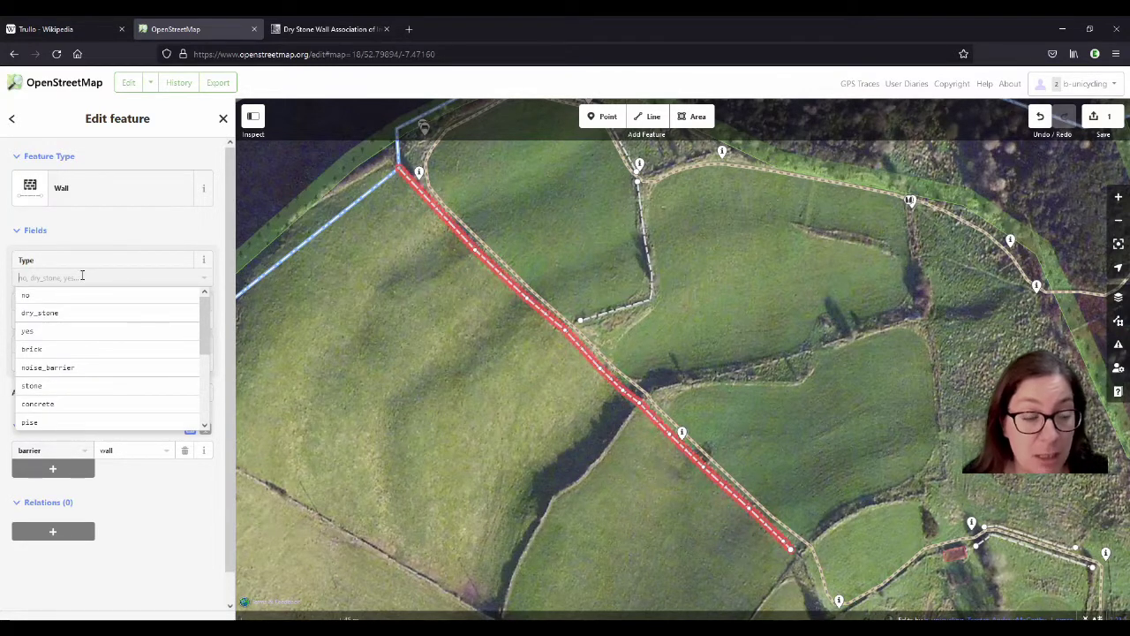
click(71, 314)
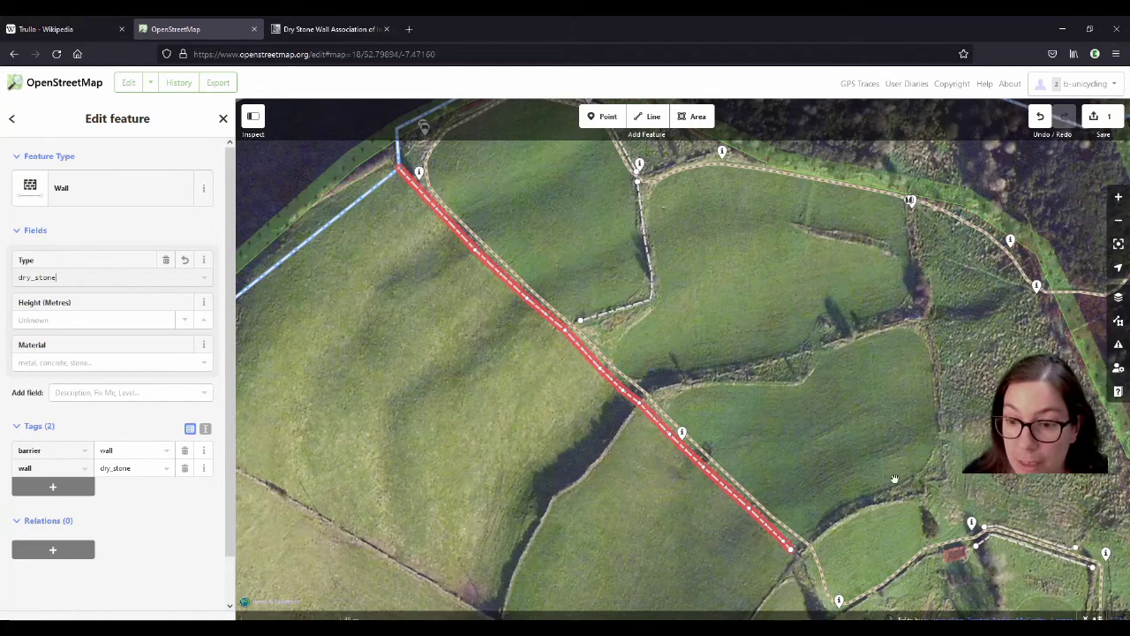
drag(895, 476, 784, 272)
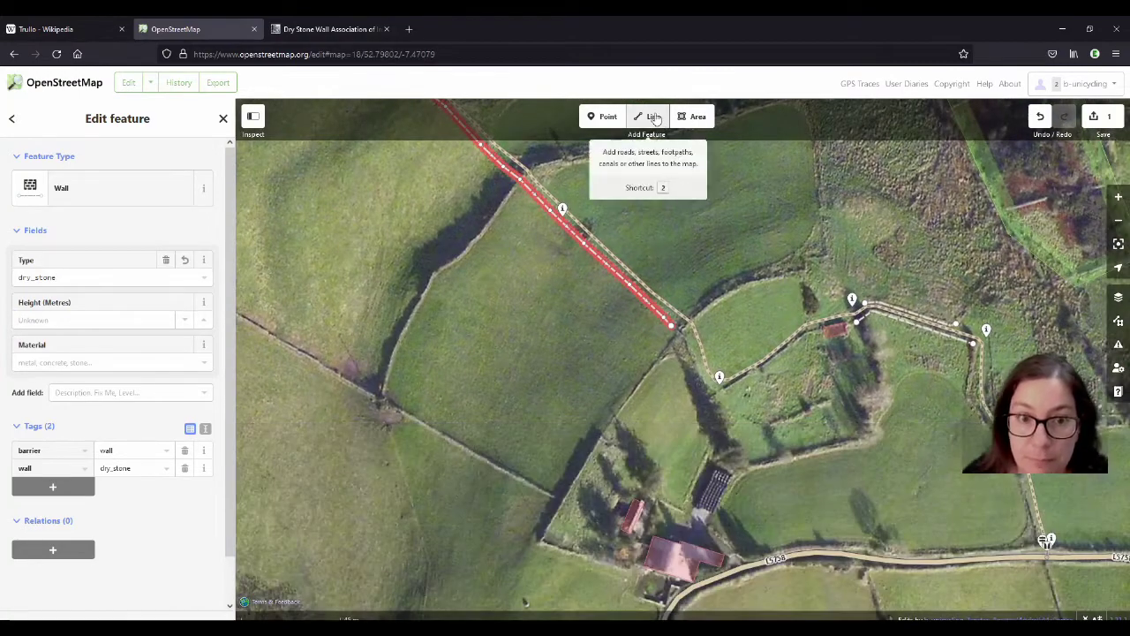
Trace a three-node wall at the wall corner and tag it Wall, type dry_stone.
click(650, 116)
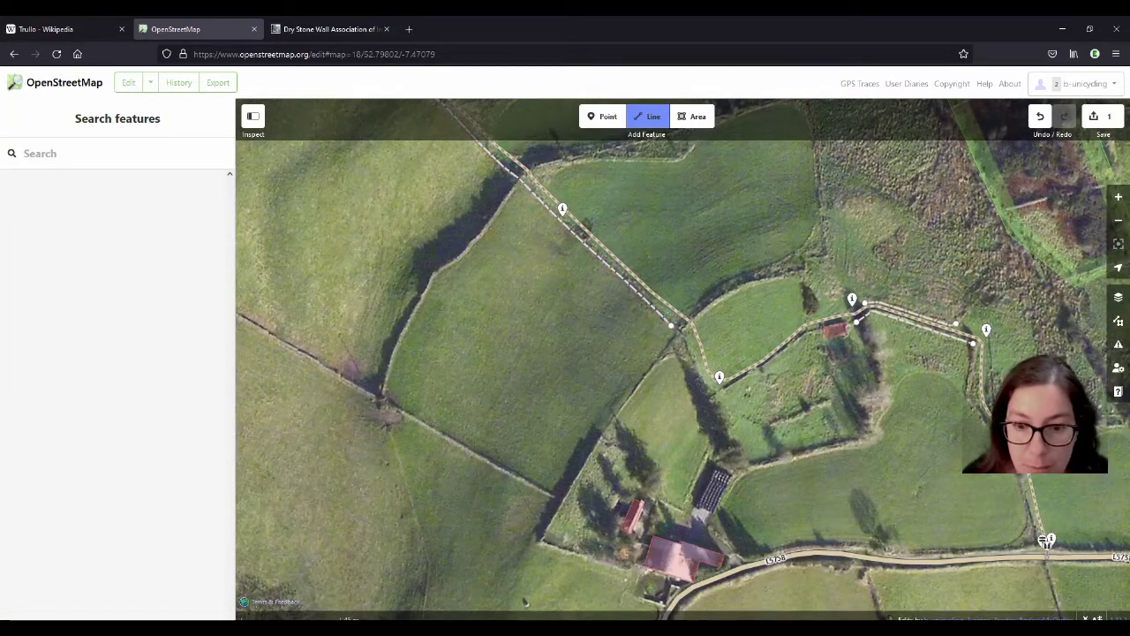
click(540, 541)
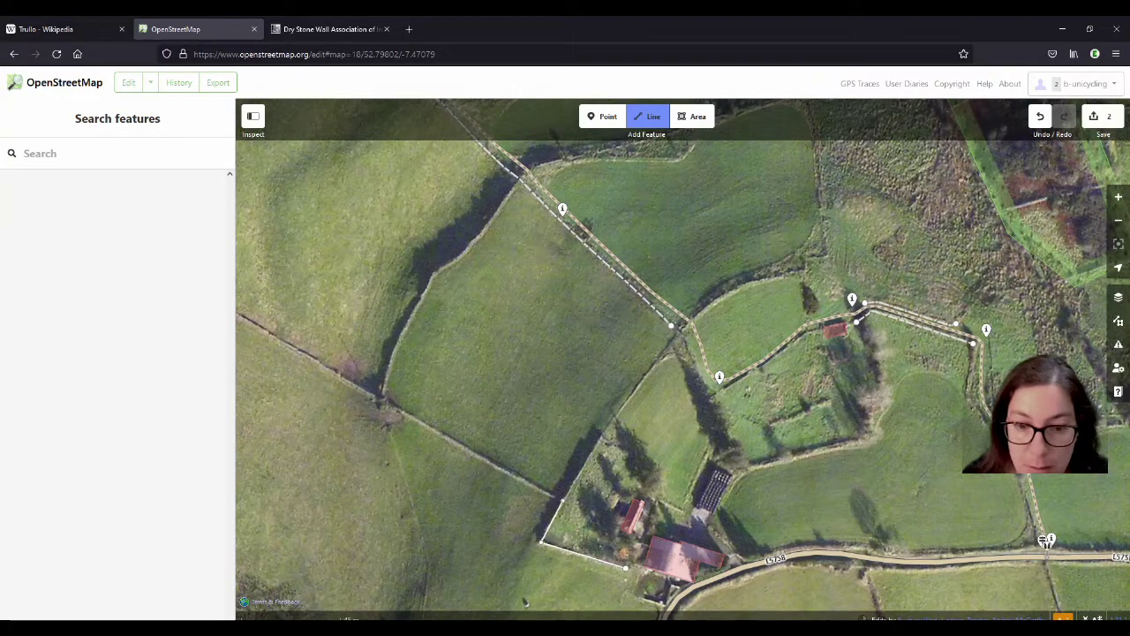
click(563, 499)
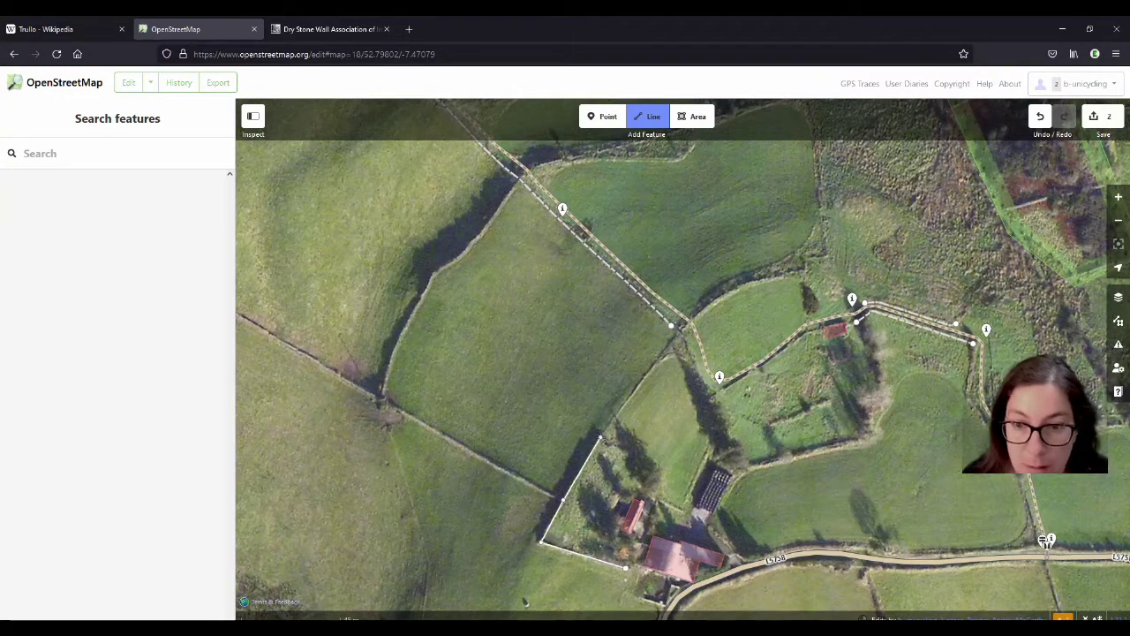
click(601, 437)
click(601, 437)
click(93, 206)
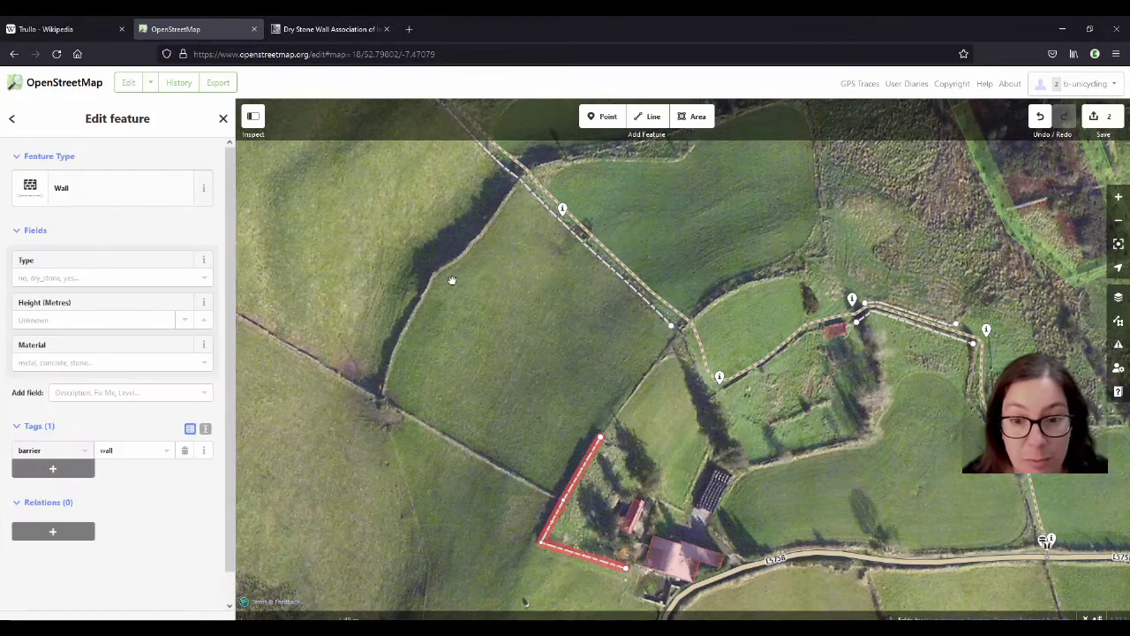
click(54, 281)
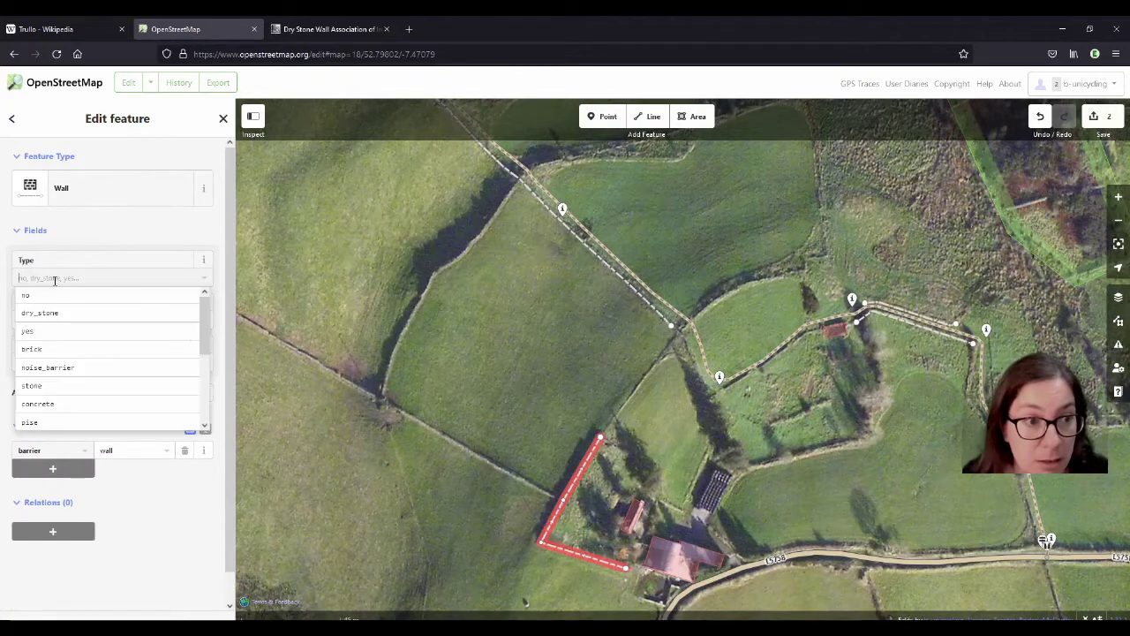
click(56, 313)
drag(394, 324, 679, 358)
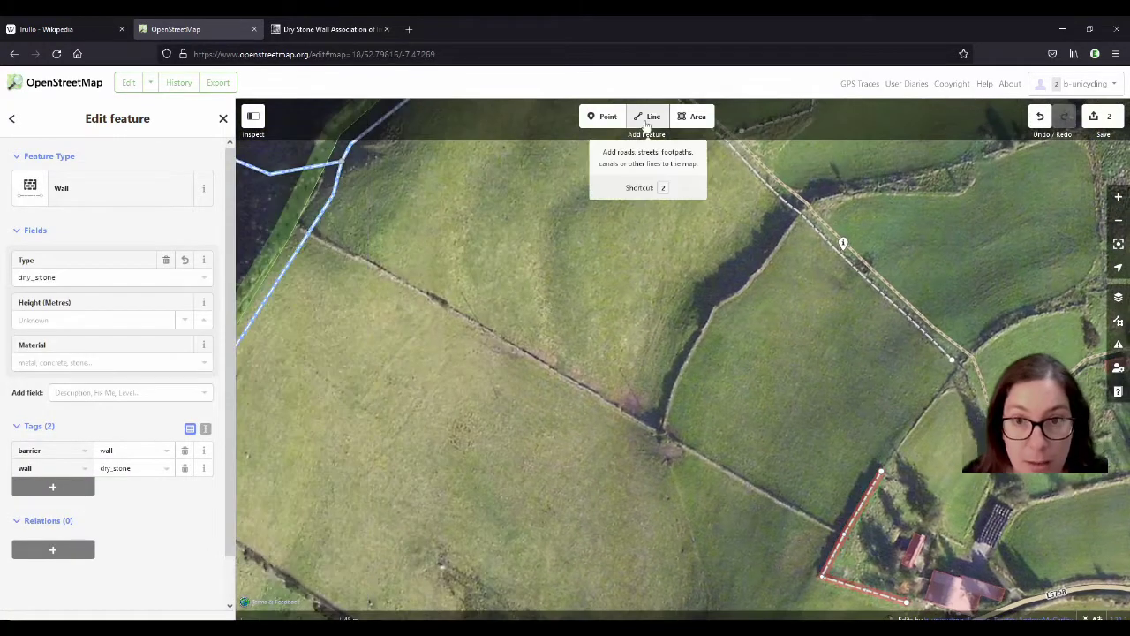
Draw a short third wall by the farm buildings, tagged Wall with type dry_stone.
click(649, 115)
scroll(649, 354, up, 2)
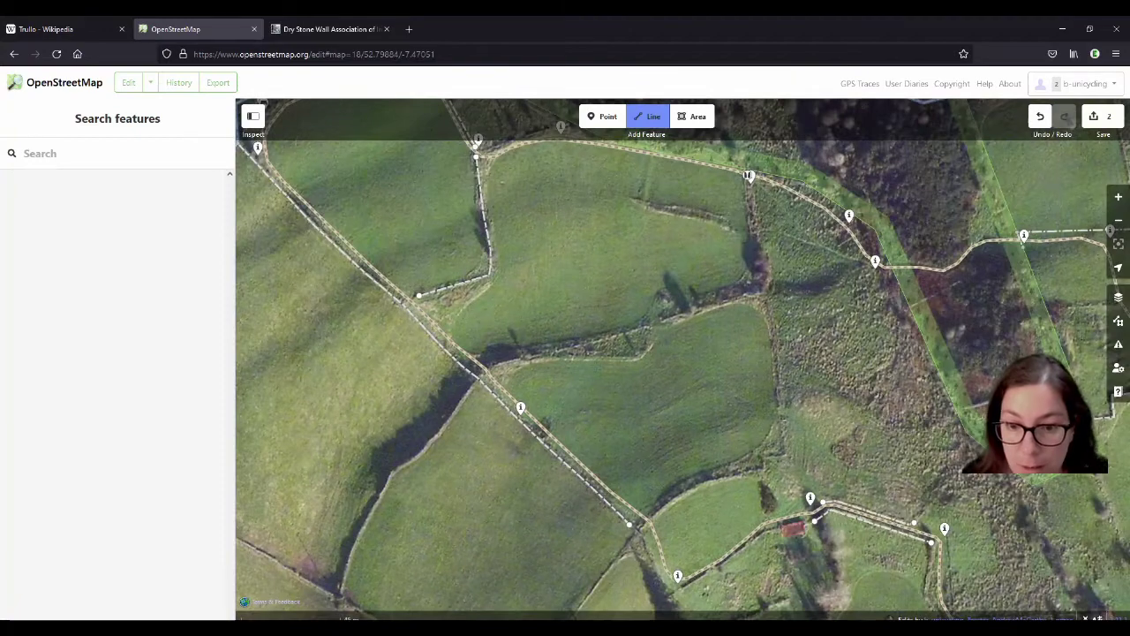
drag(738, 569, 573, 365)
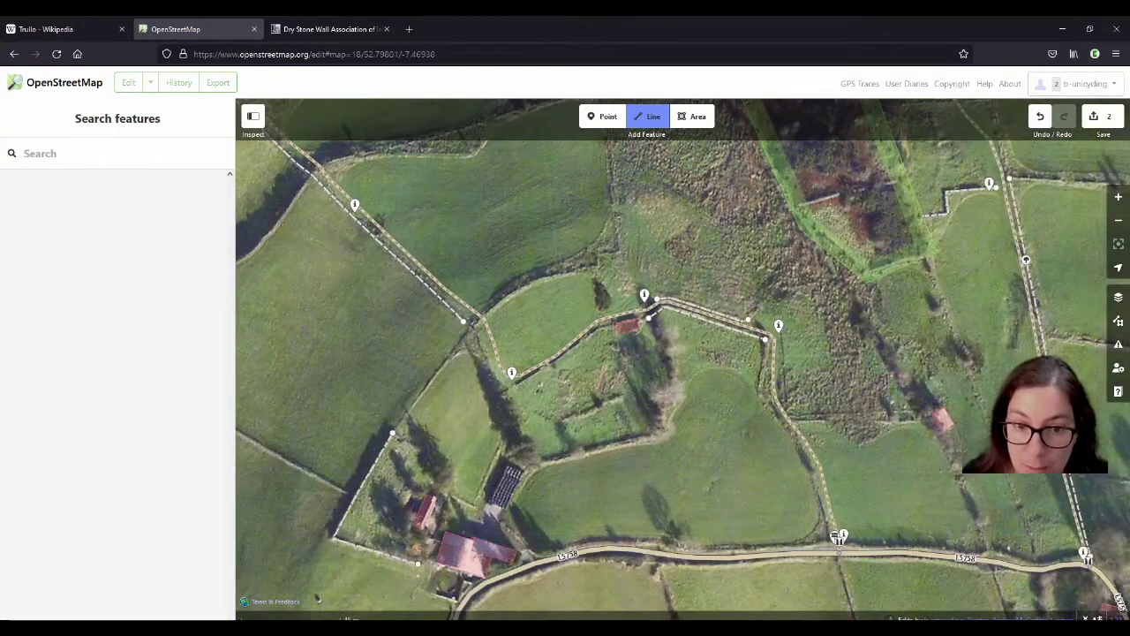
scroll(573, 365, up, 2)
scroll(557, 366, up, 1)
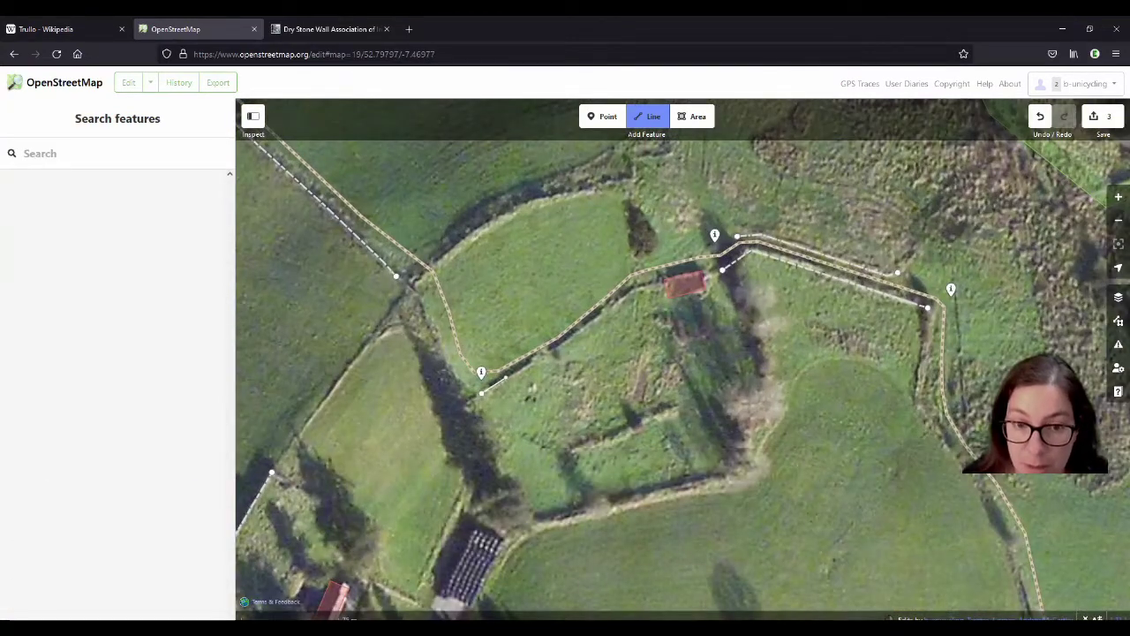
double_click(536, 360)
click(110, 200)
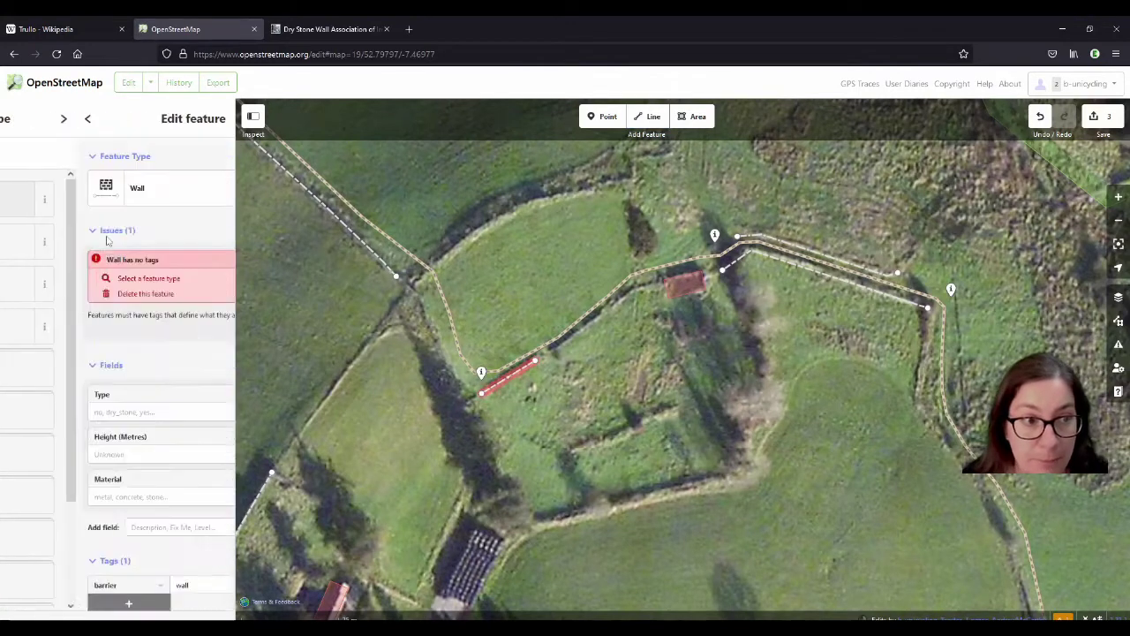
click(60, 277)
click(62, 313)
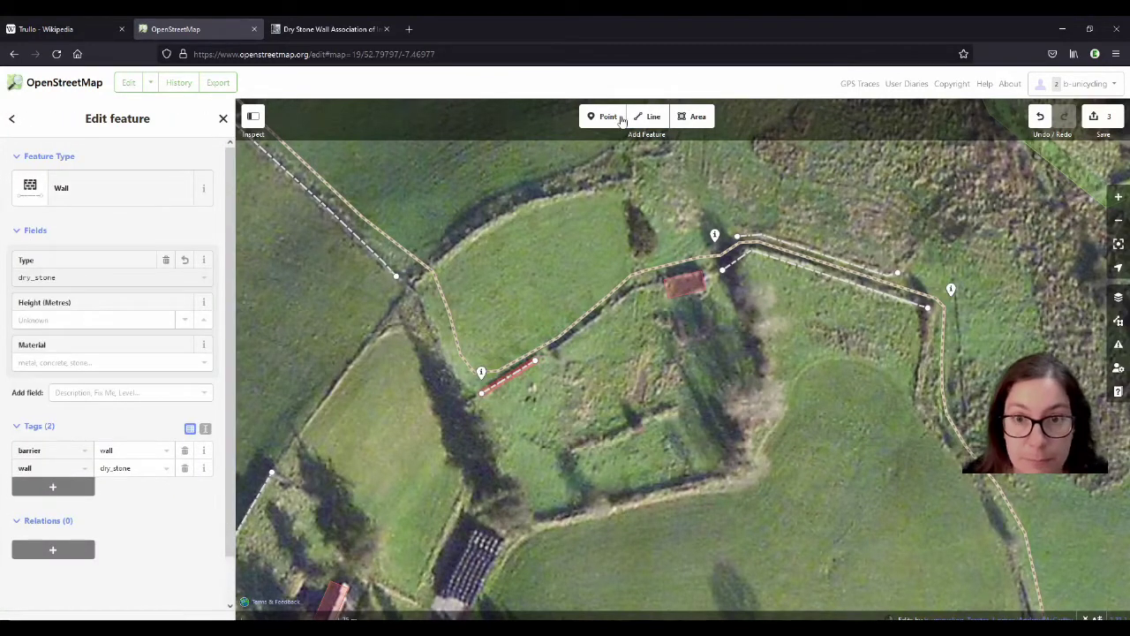
Trace a two-node wall beside the ruin as a dry_stone Wall.
click(649, 116)
click(550, 351)
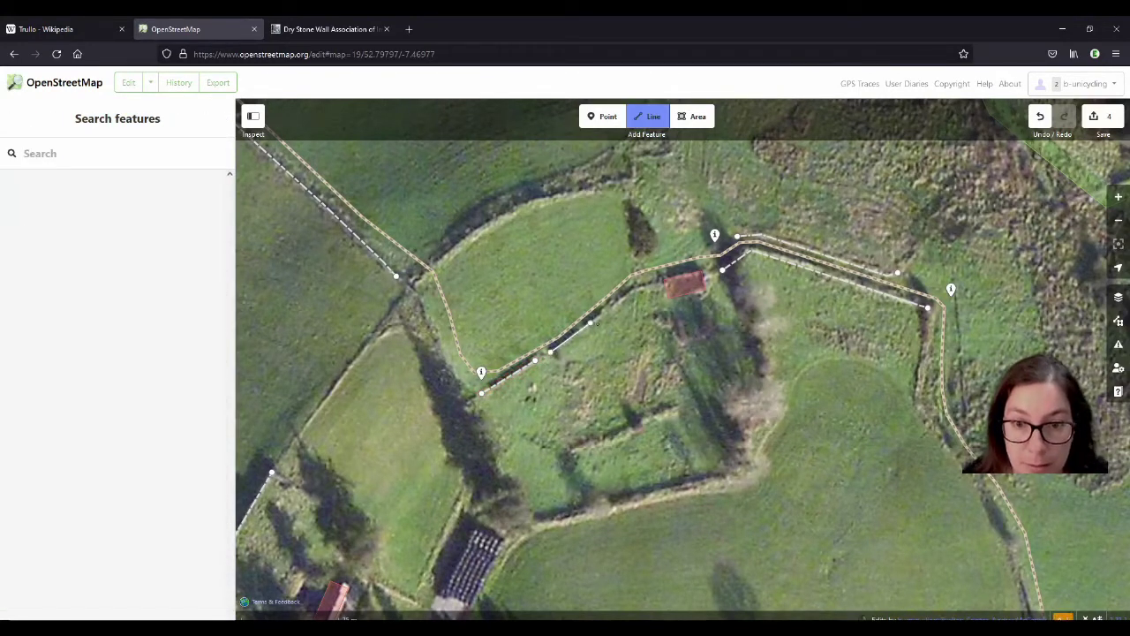
double_click(604, 317)
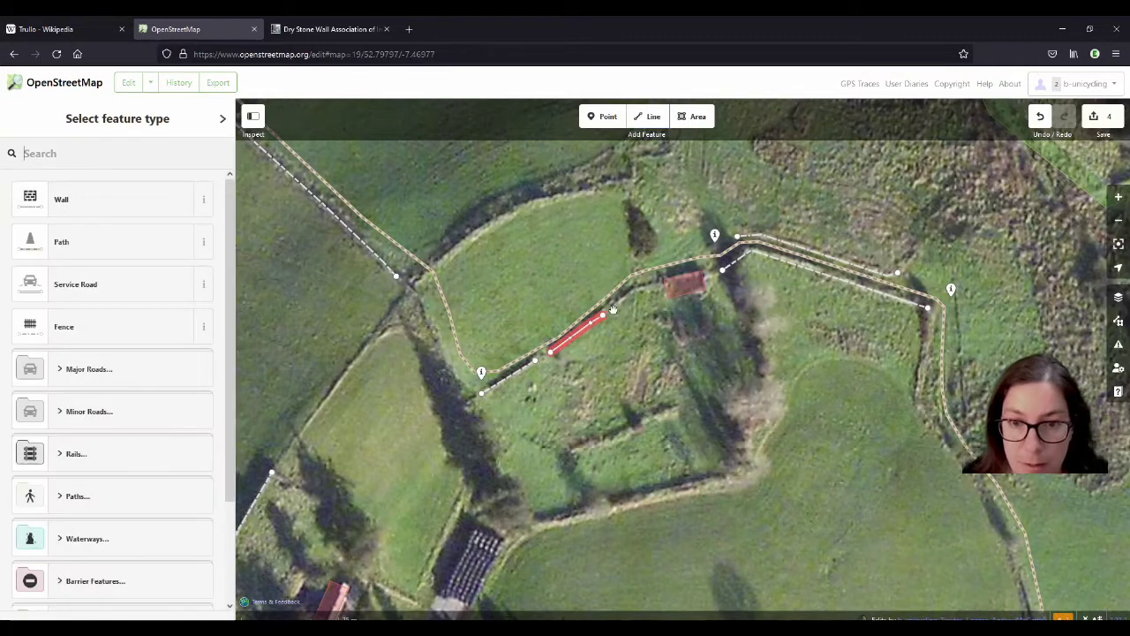
click(81, 201)
click(55, 278)
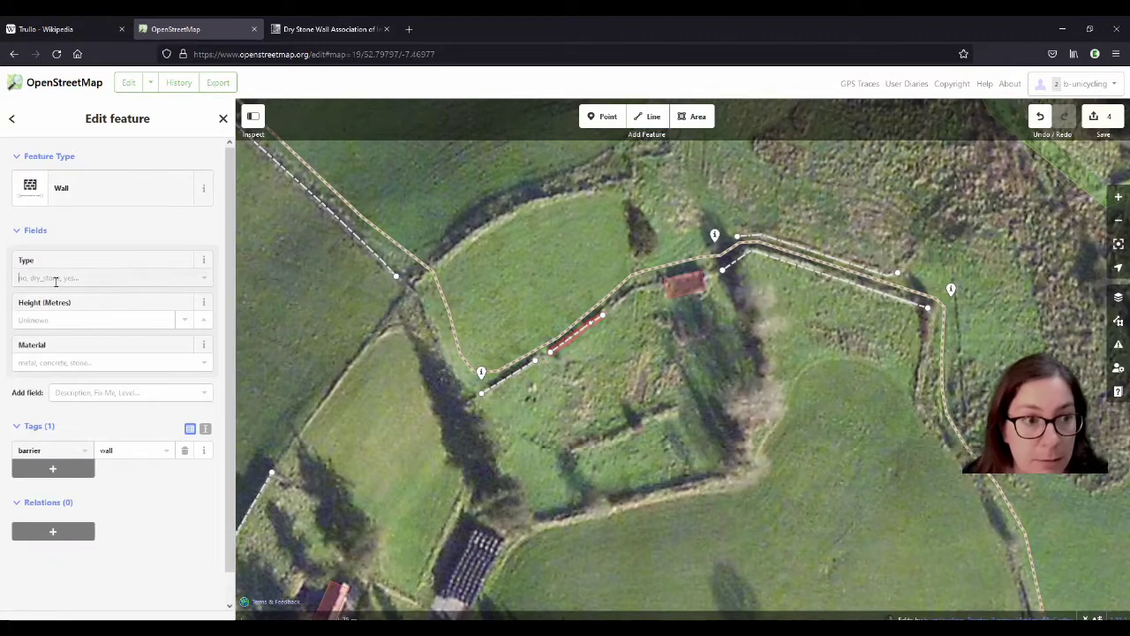
click(61, 310)
Add the next wall section beside the building as a dry_stone Wall.
click(653, 118)
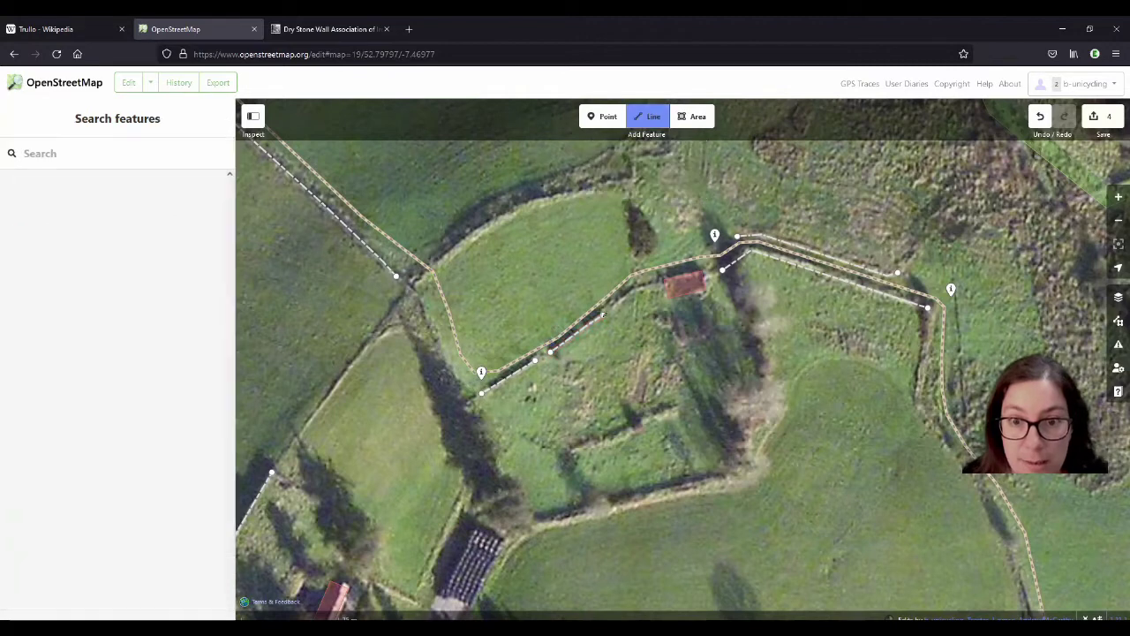
click(616, 308)
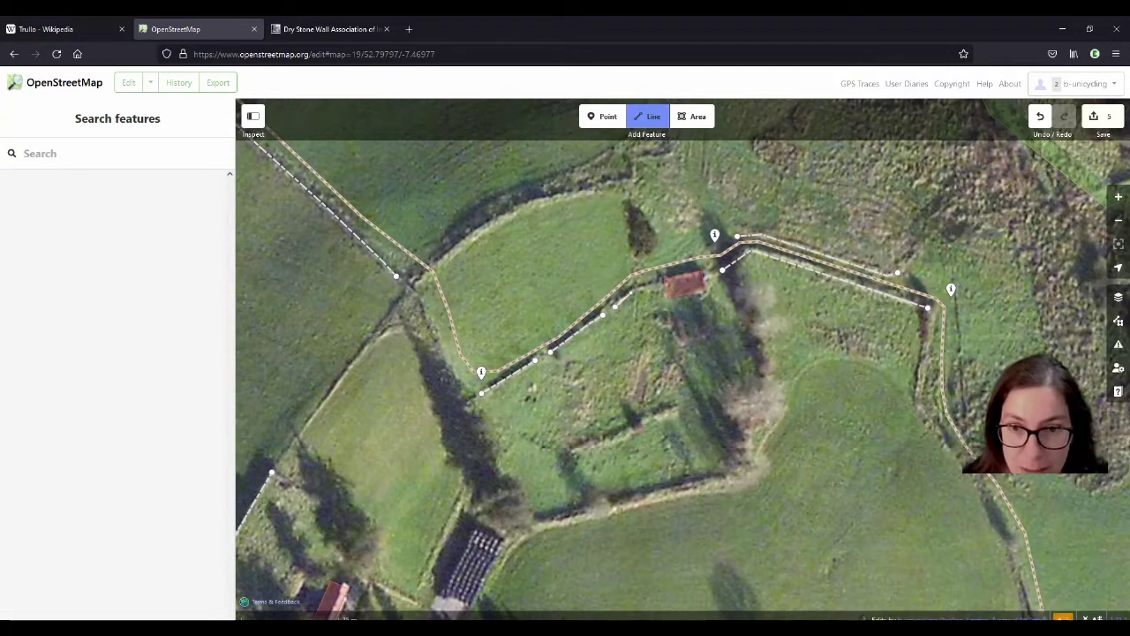
click(657, 284)
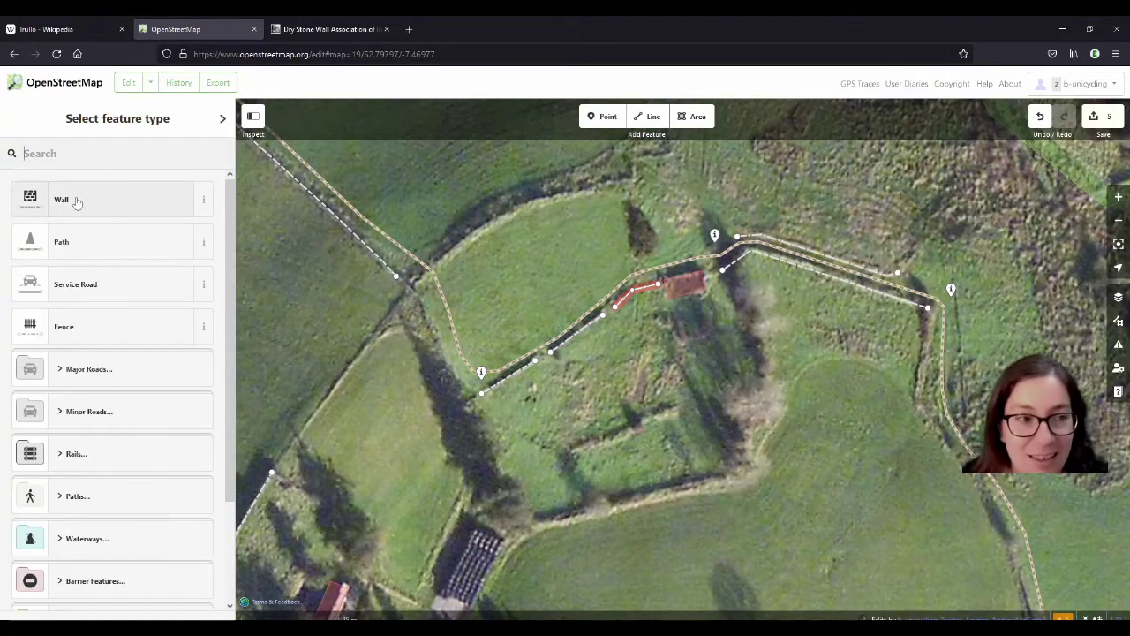
click(76, 201)
click(47, 278)
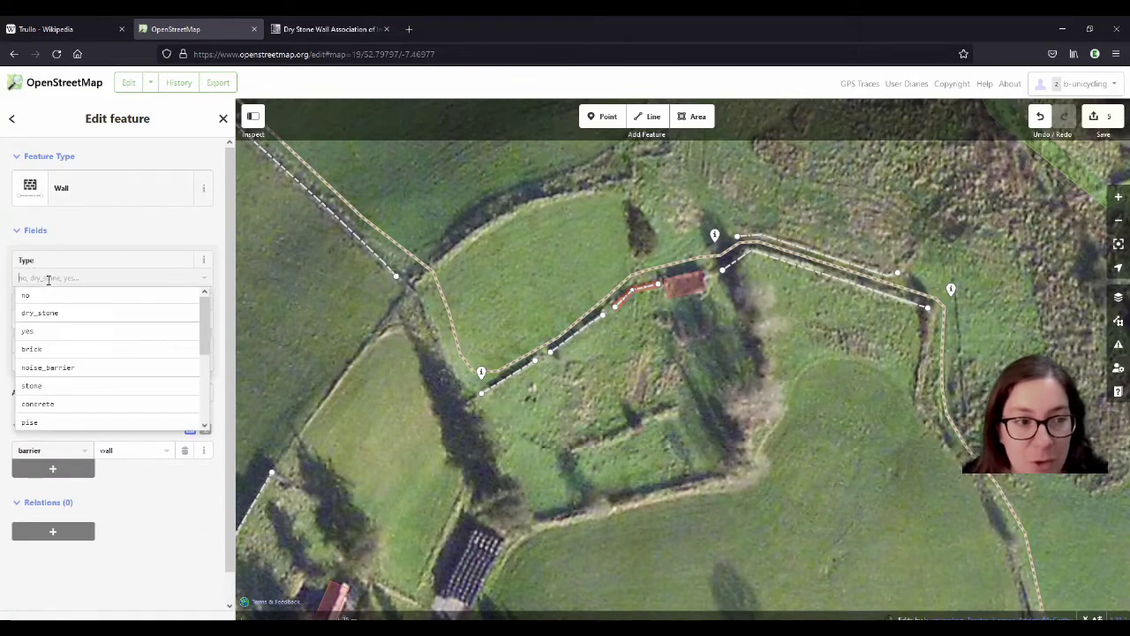
click(55, 312)
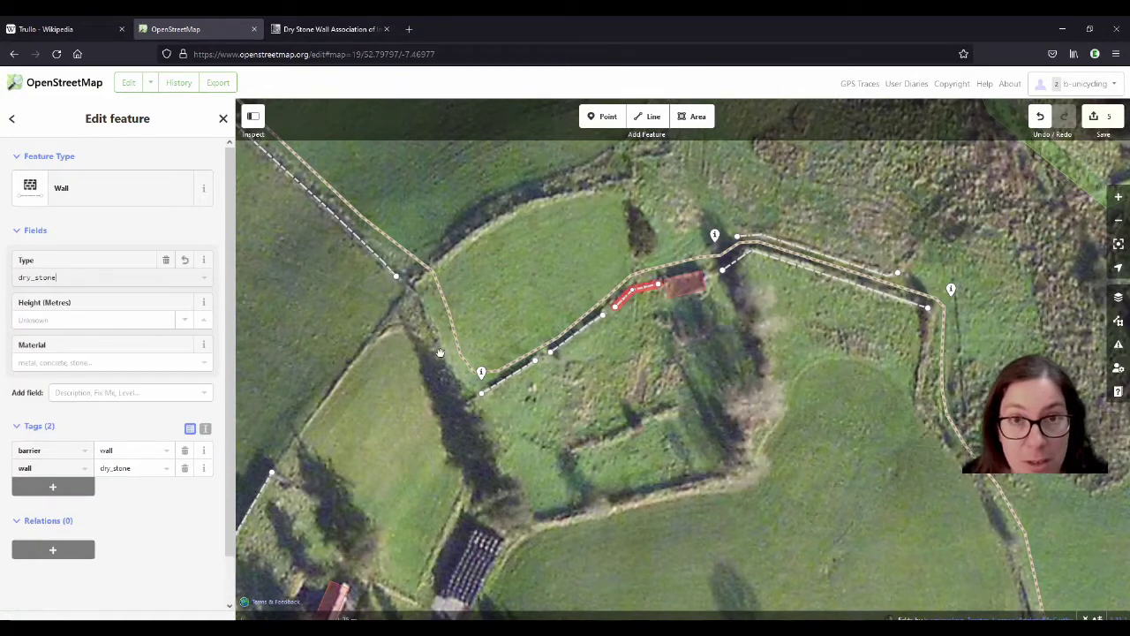
click(620, 351)
Add the tag material=dry_stone to the ruined building.
click(685, 284)
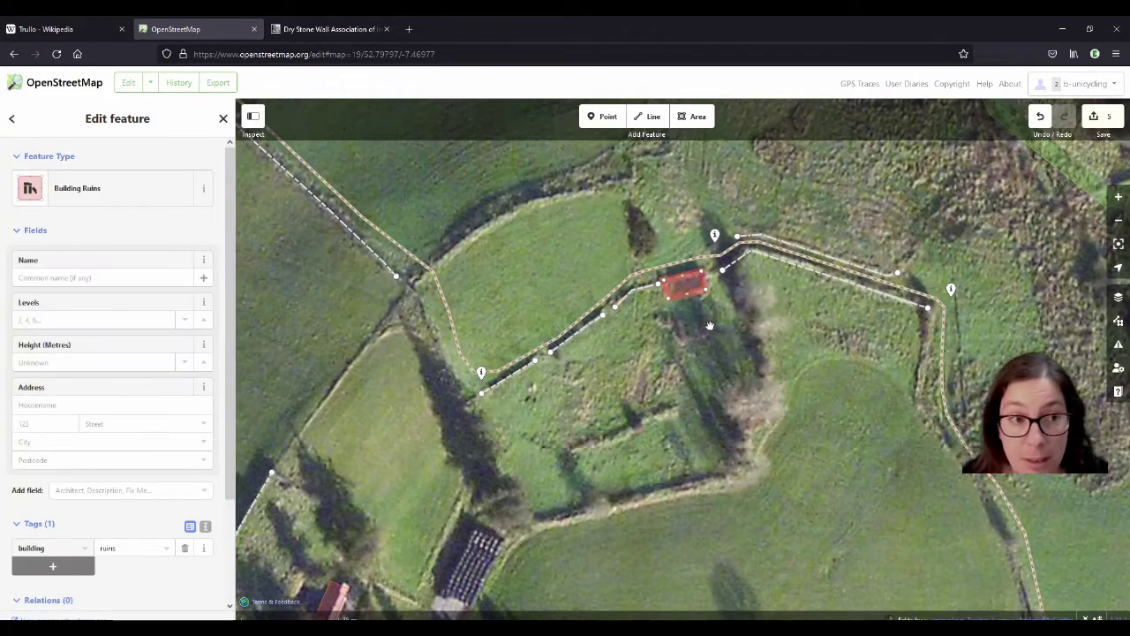
drag(710, 326, 603, 380)
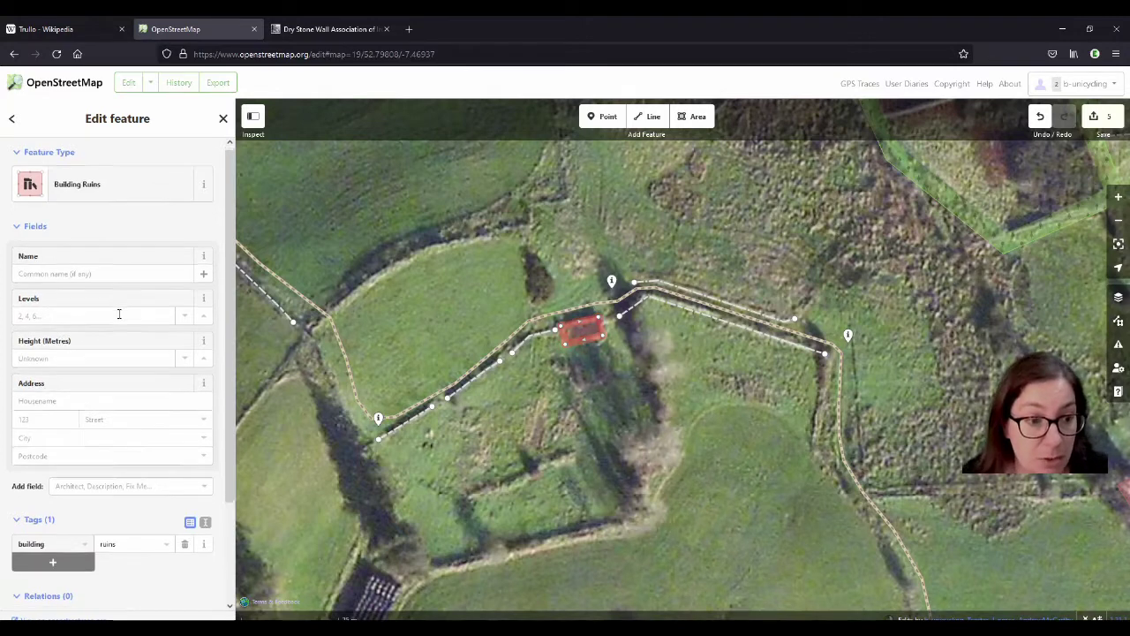
scroll(120, 314, down, 2)
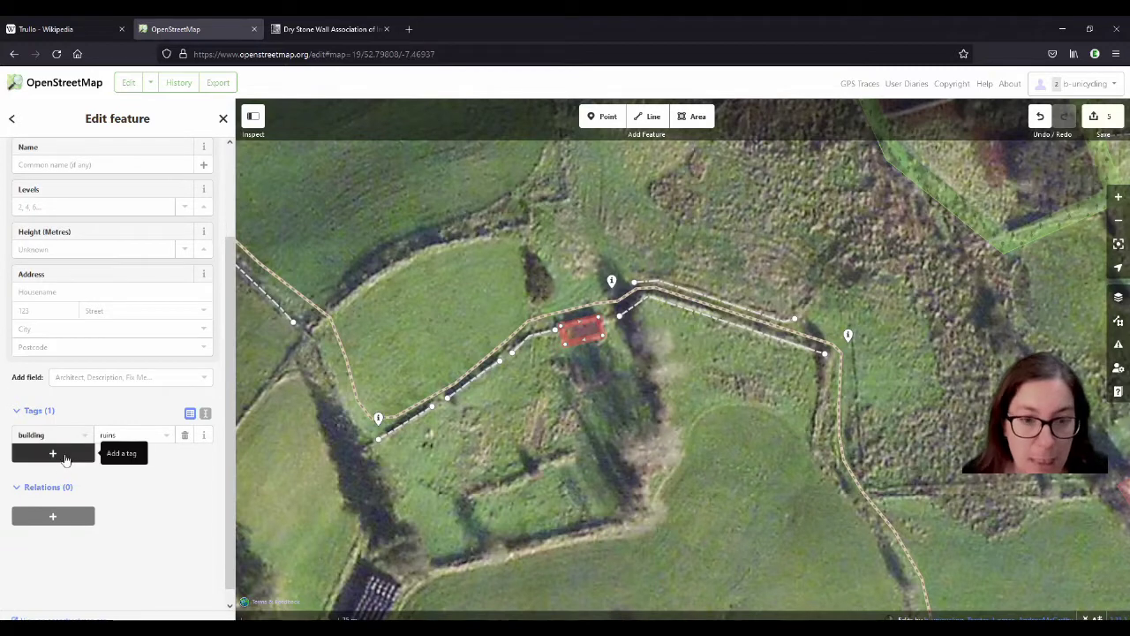
click(53, 454)
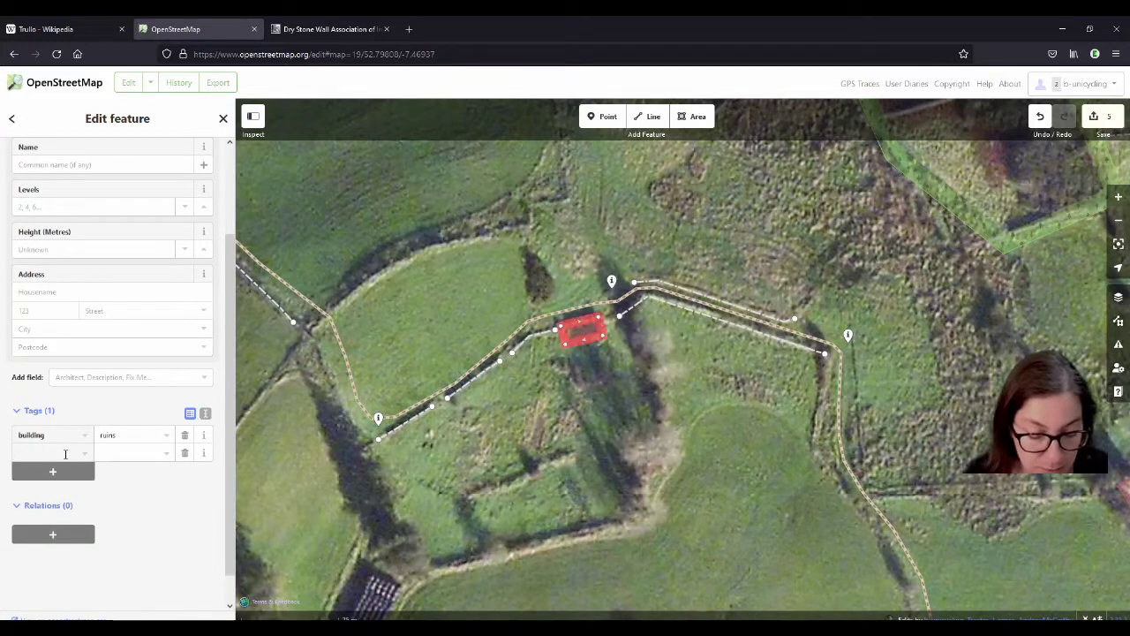
text(material)
key(Tab)
text(c)
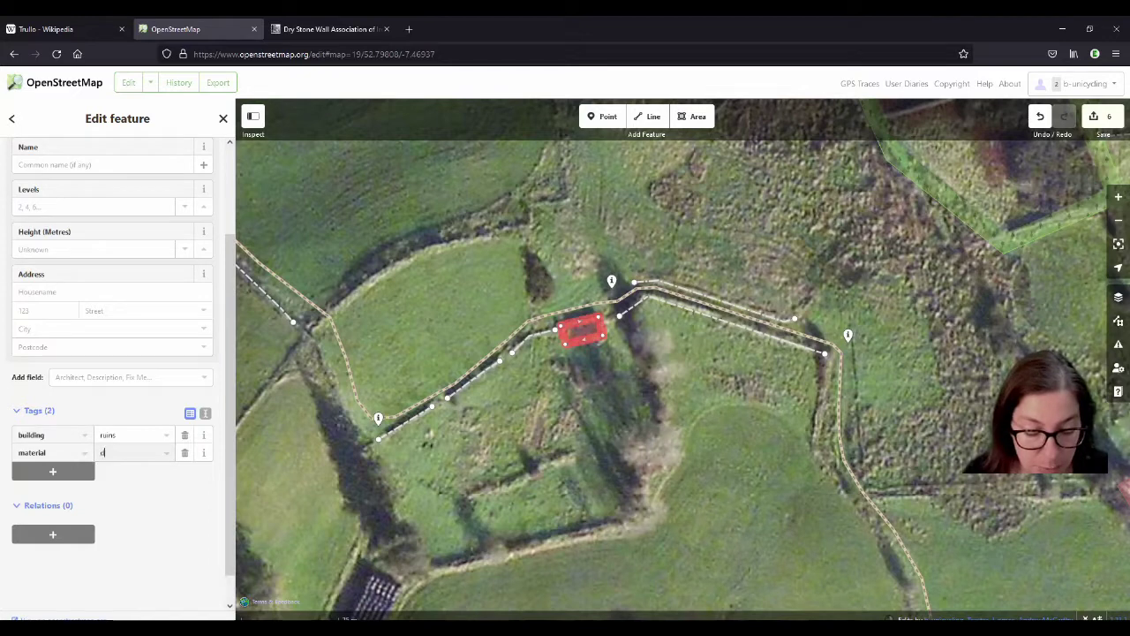
text(ry)
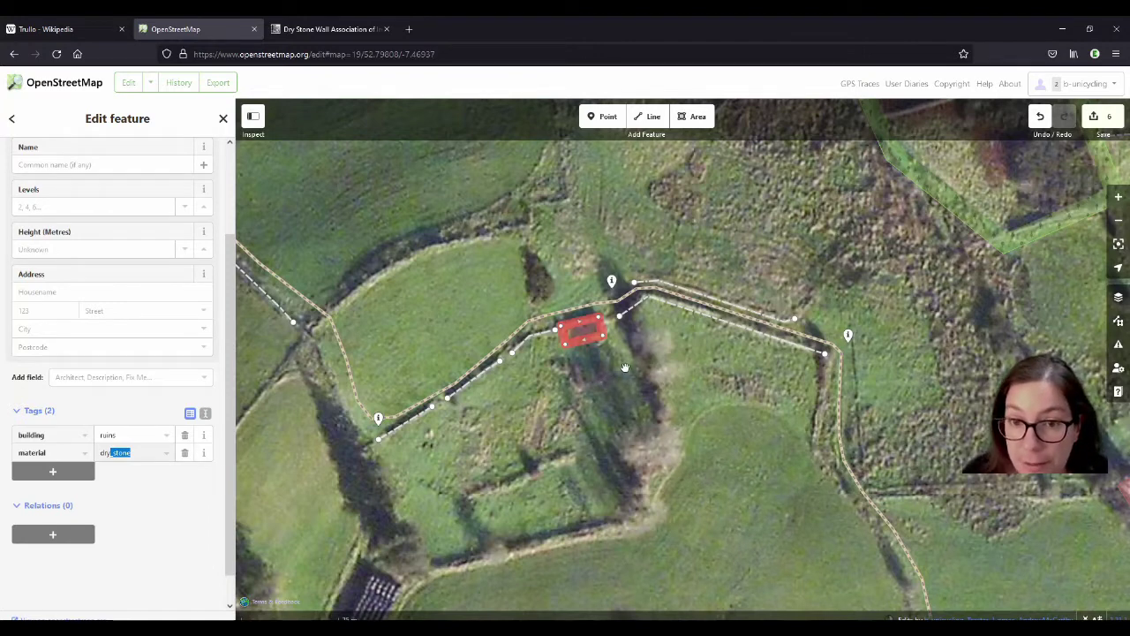
click(633, 311)
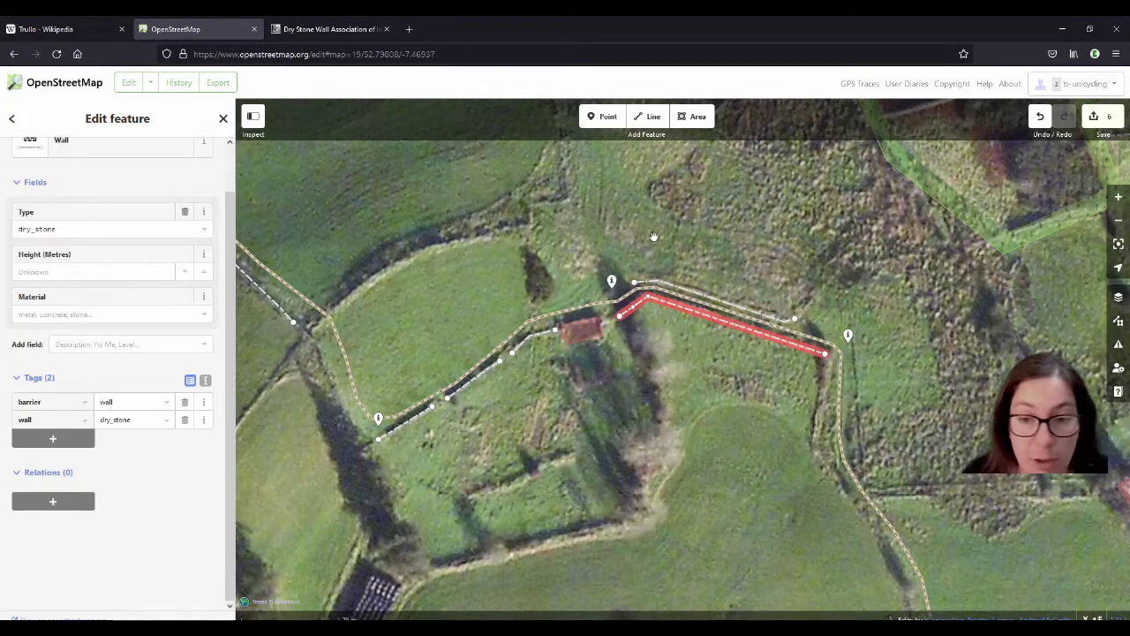
Pan from the tagged wall across nearby fields to an unmapped wall at a field corner.
drag(687, 358, 576, 212)
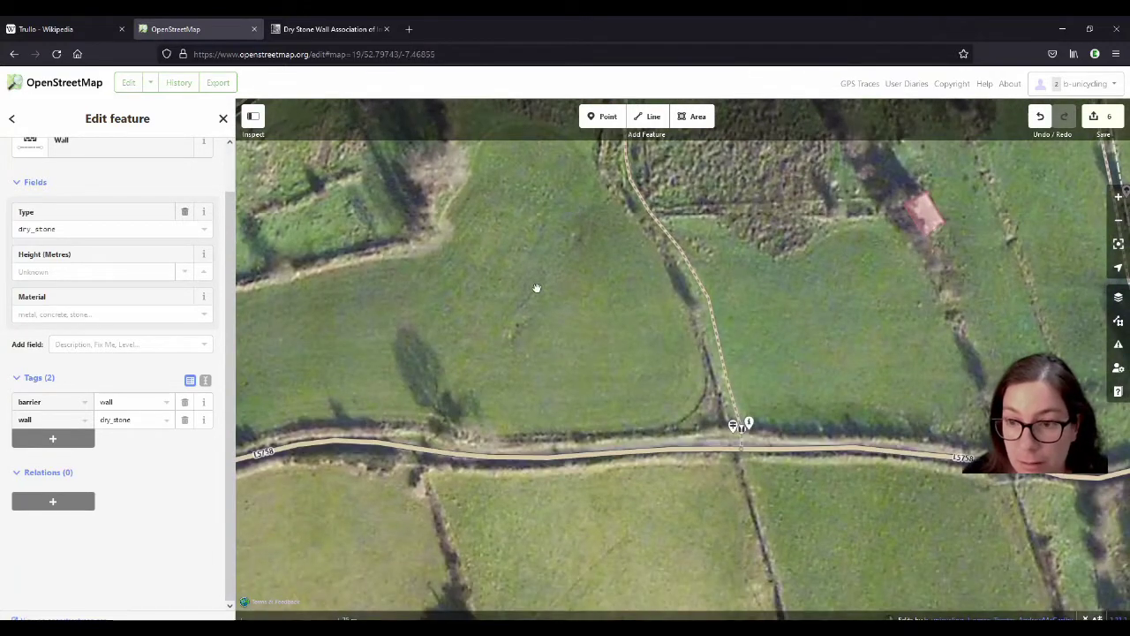
scroll(536, 288, down, 3)
drag(774, 222, 622, 437)
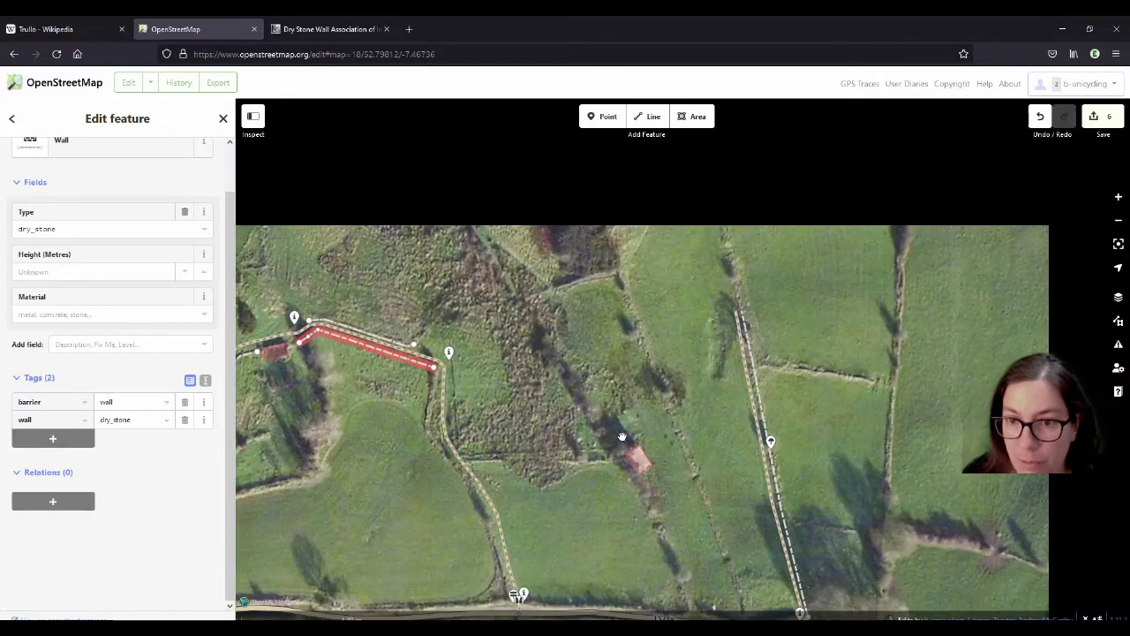
drag(669, 199, 668, 374)
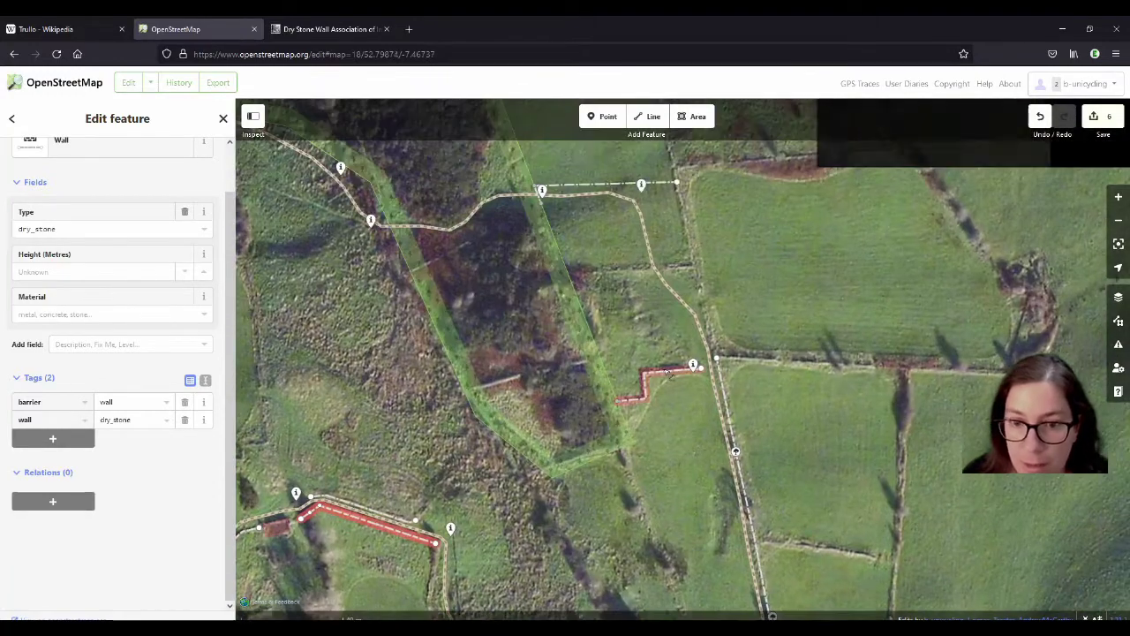
drag(592, 246, 622, 438)
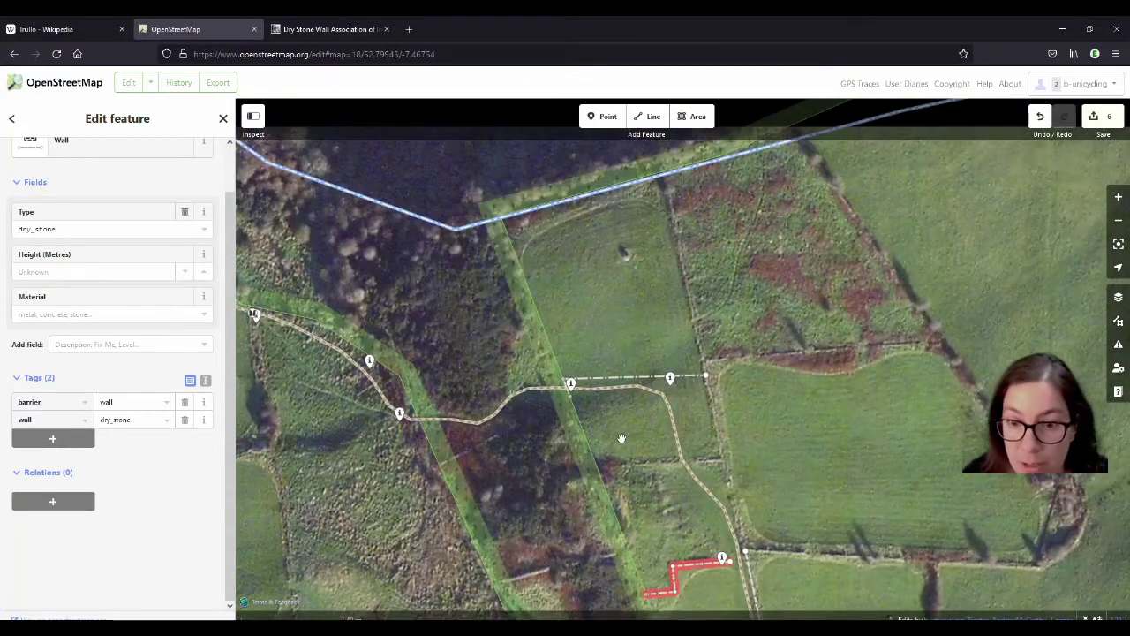
drag(626, 232, 800, 323)
drag(398, 393, 560, 313)
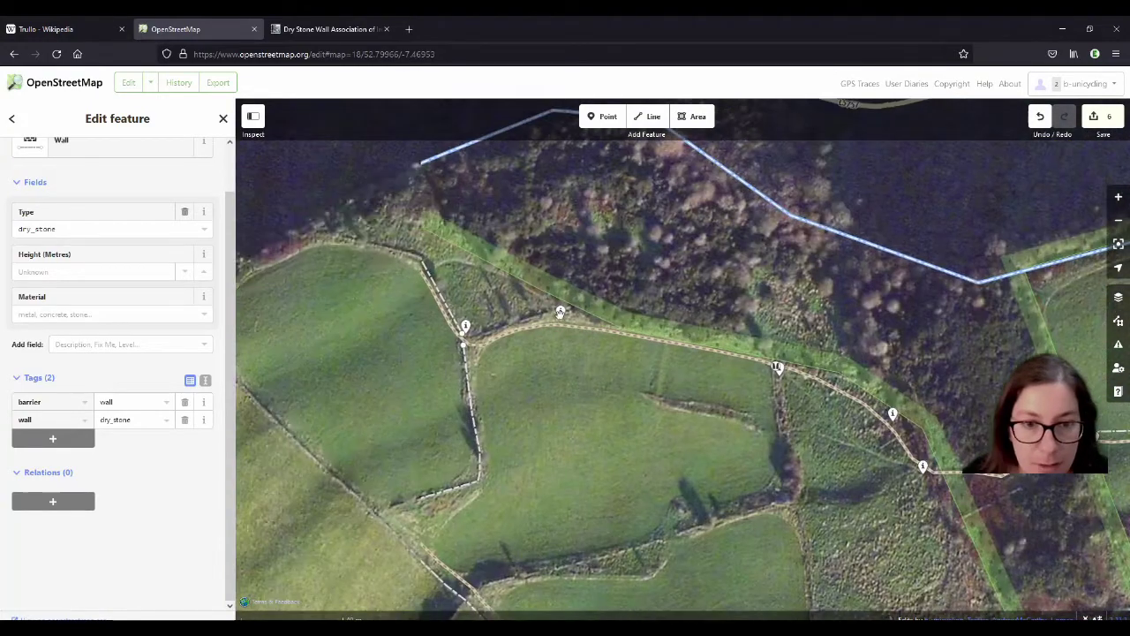
click(650, 116)
scroll(477, 335, up, 5)
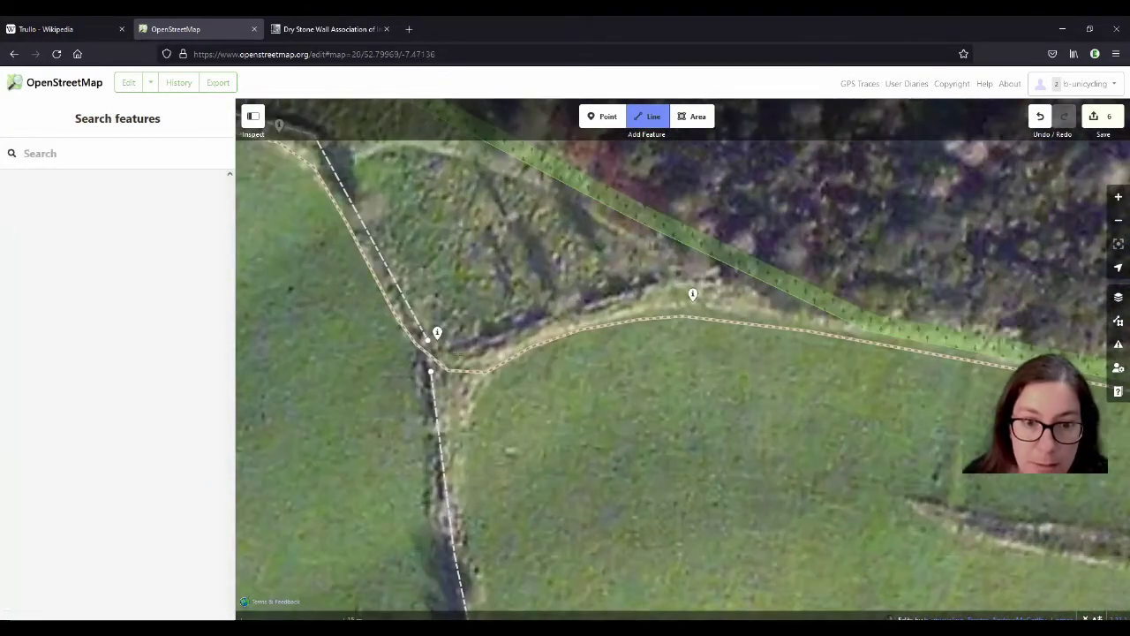
Trace the three-node field-corner wall as a dry_stone Wall, then move toward the wooded strip.
click(453, 353)
click(607, 298)
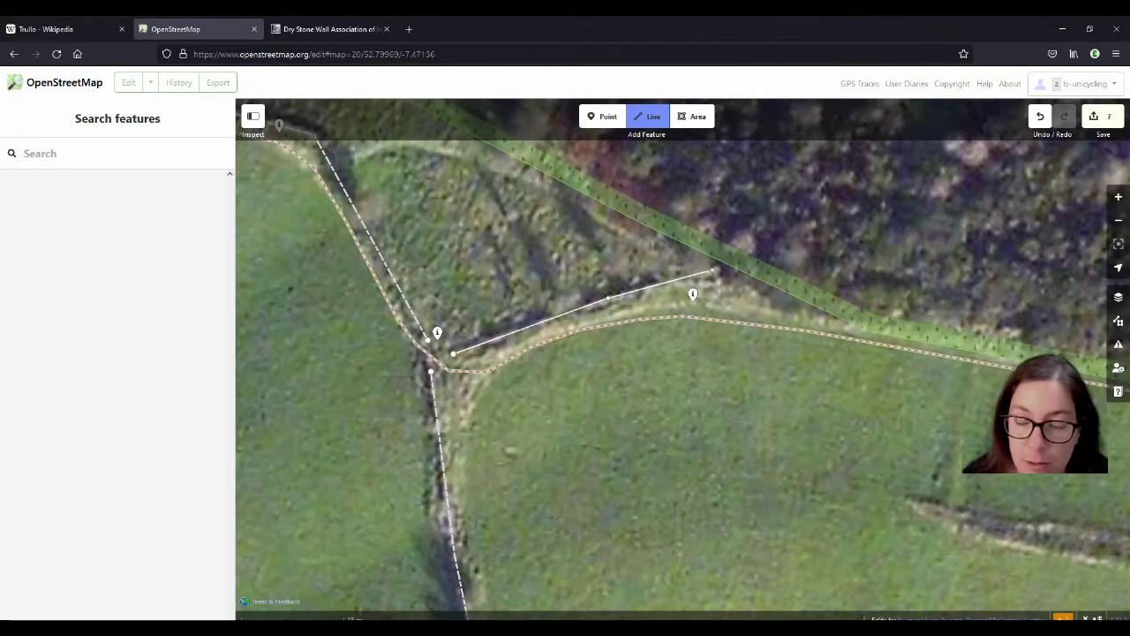
double_click(714, 271)
click(94, 205)
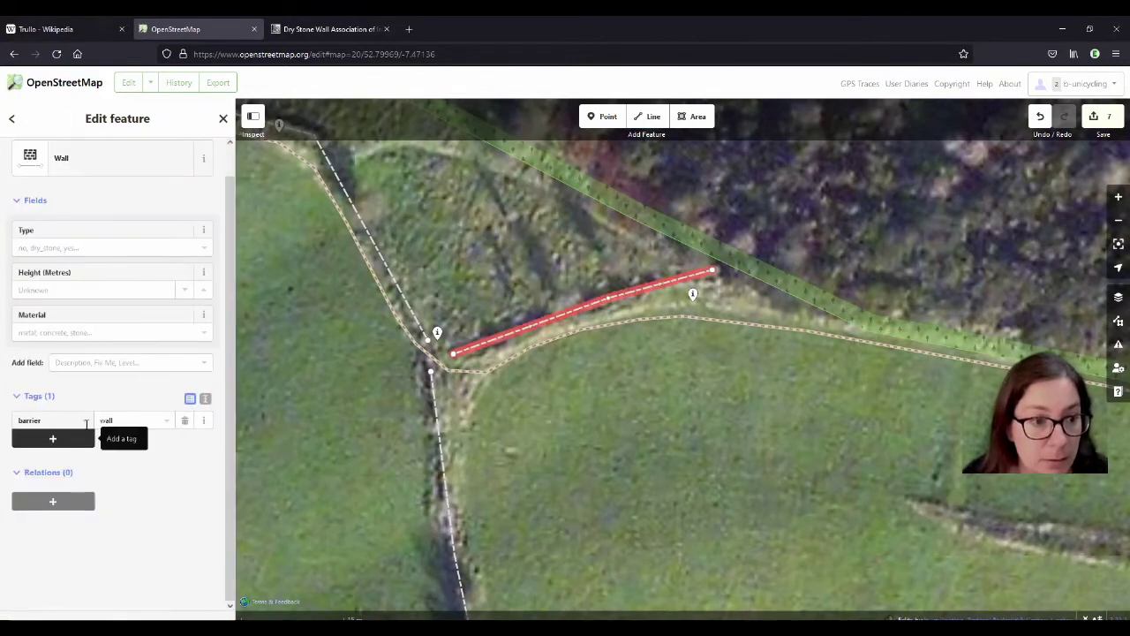
click(63, 248)
click(61, 273)
scroll(503, 260, down, 5)
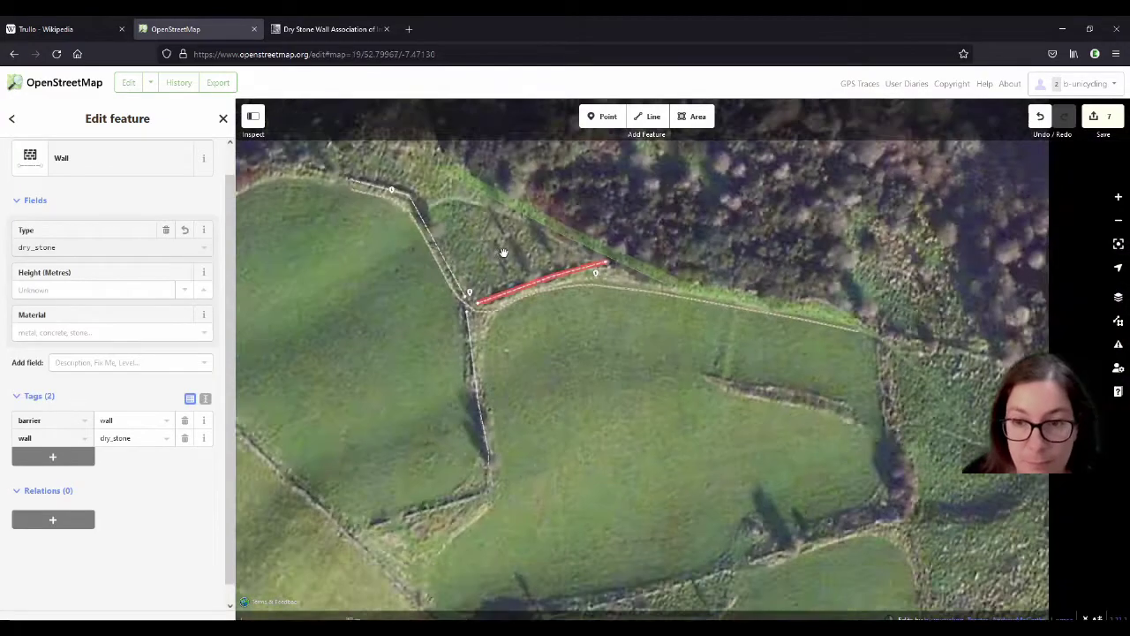
scroll(608, 272, down, 2)
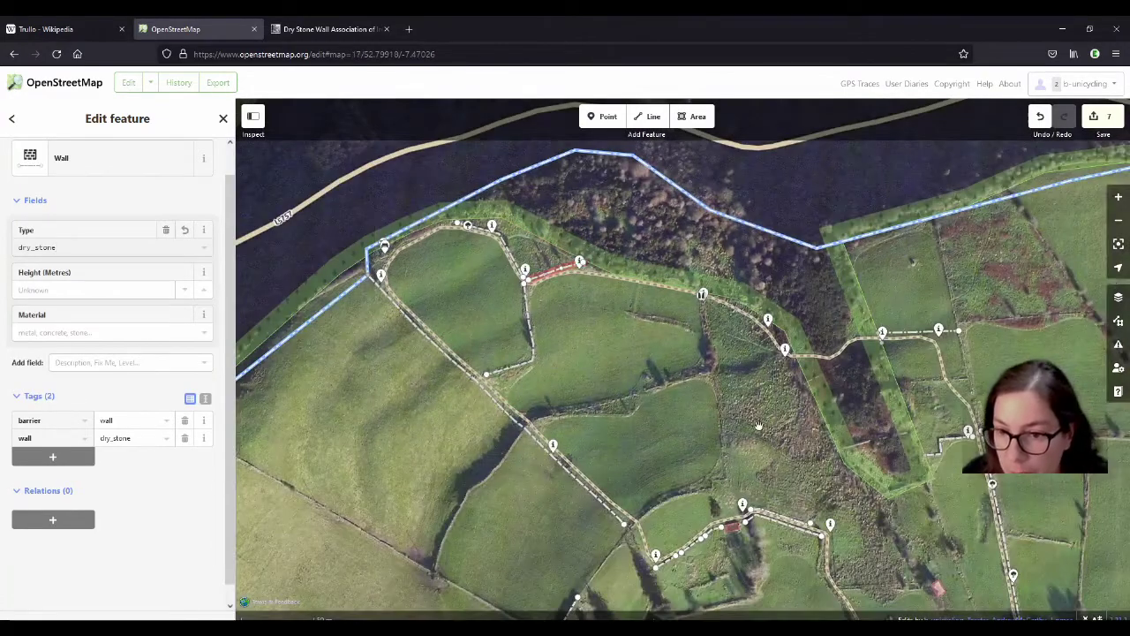
drag(846, 469, 597, 404)
scroll(654, 378, up, 5)
scroll(655, 378, up, 2)
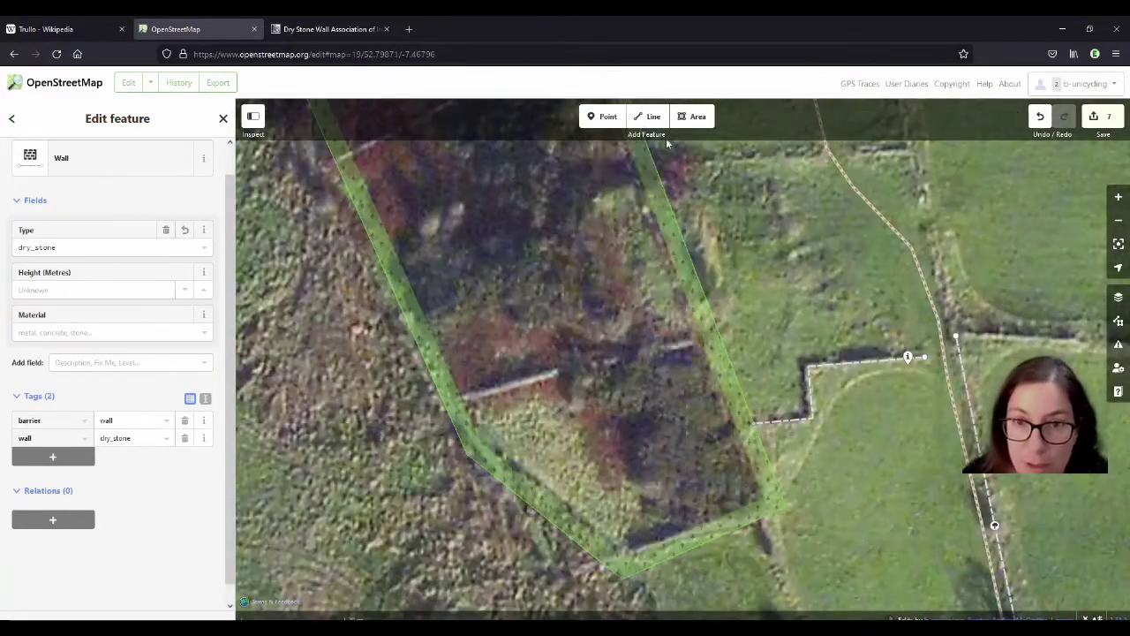
Trace a wall line across the wooded strip and tag it Wall, type dry_stone.
click(652, 116)
click(455, 399)
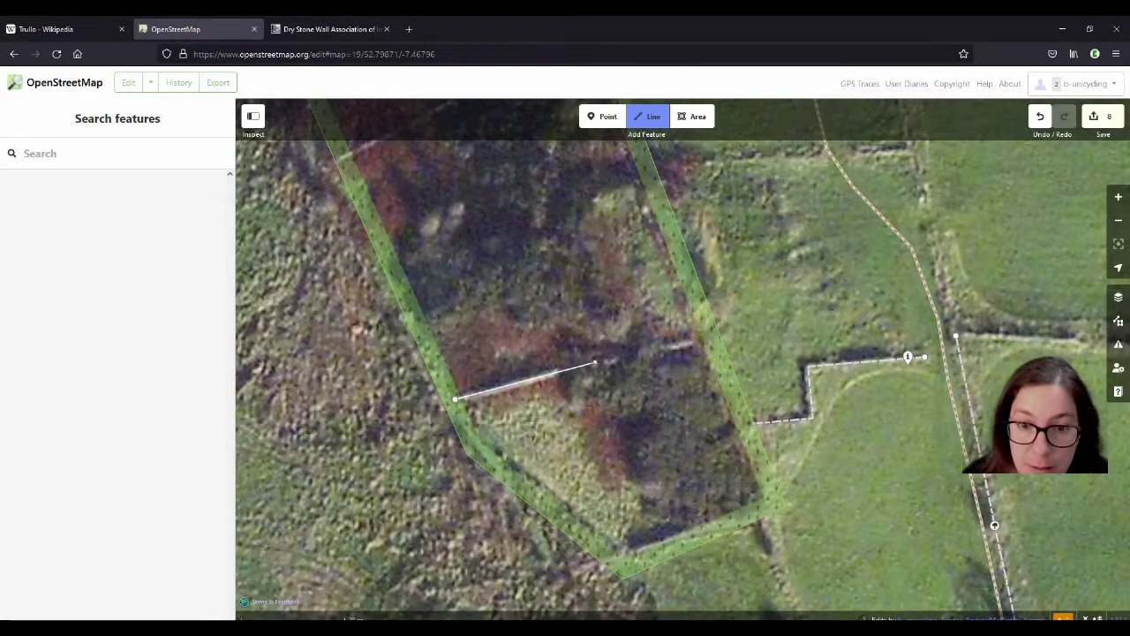
click(698, 341)
click(698, 341)
click(88, 203)
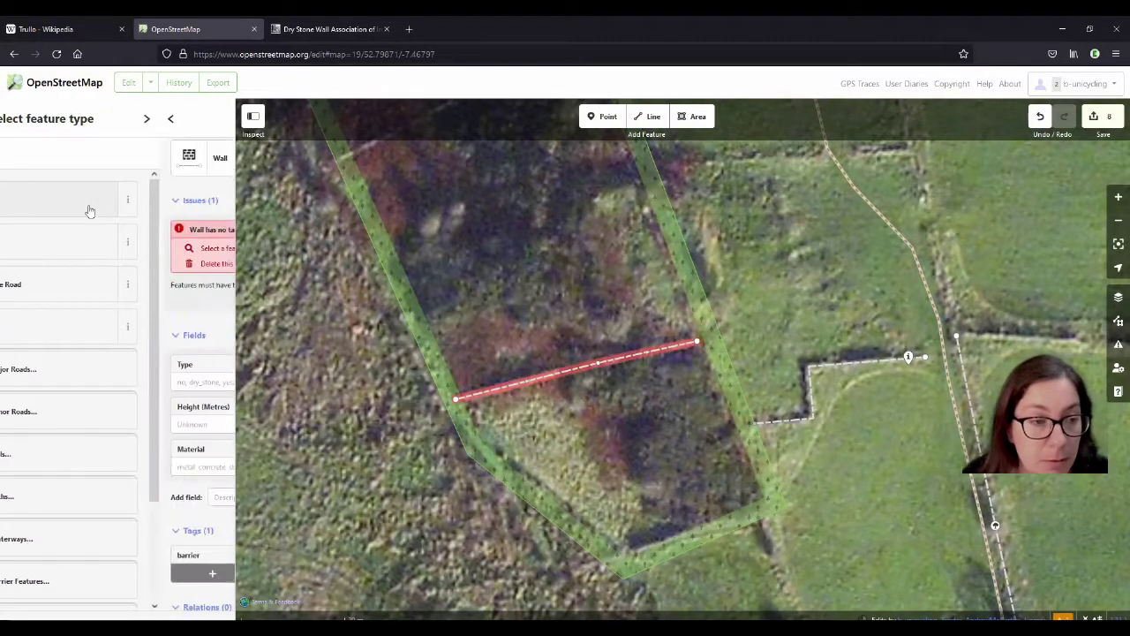
click(70, 248)
click(71, 282)
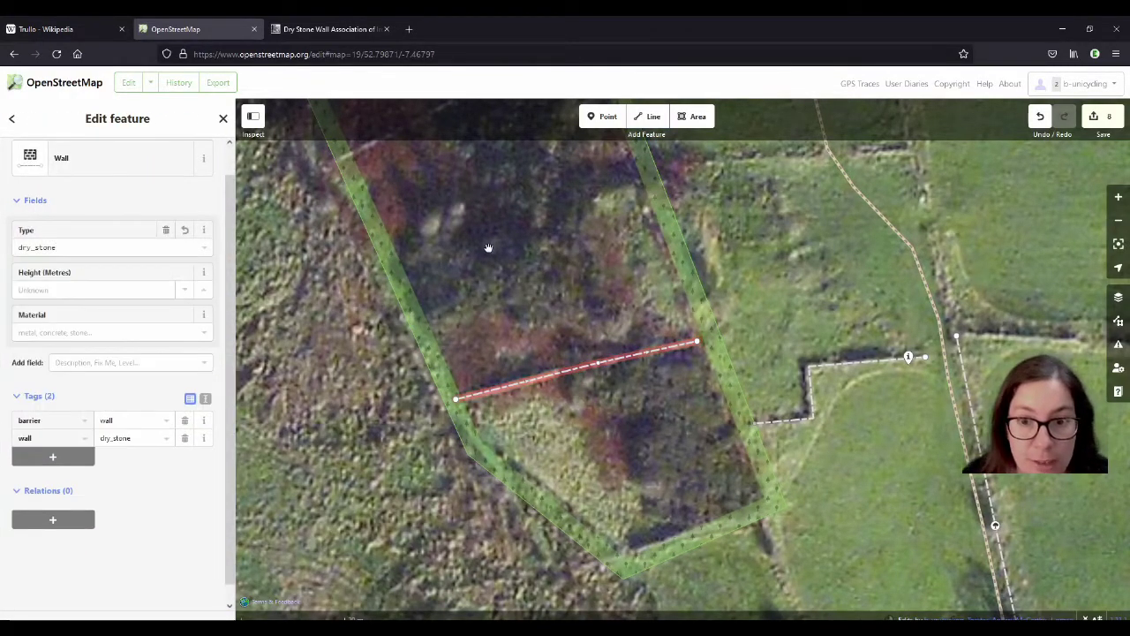
drag(476, 231, 556, 415)
Draw a second wall from the strip's edge and set its wall type to dry_stone.
click(643, 118)
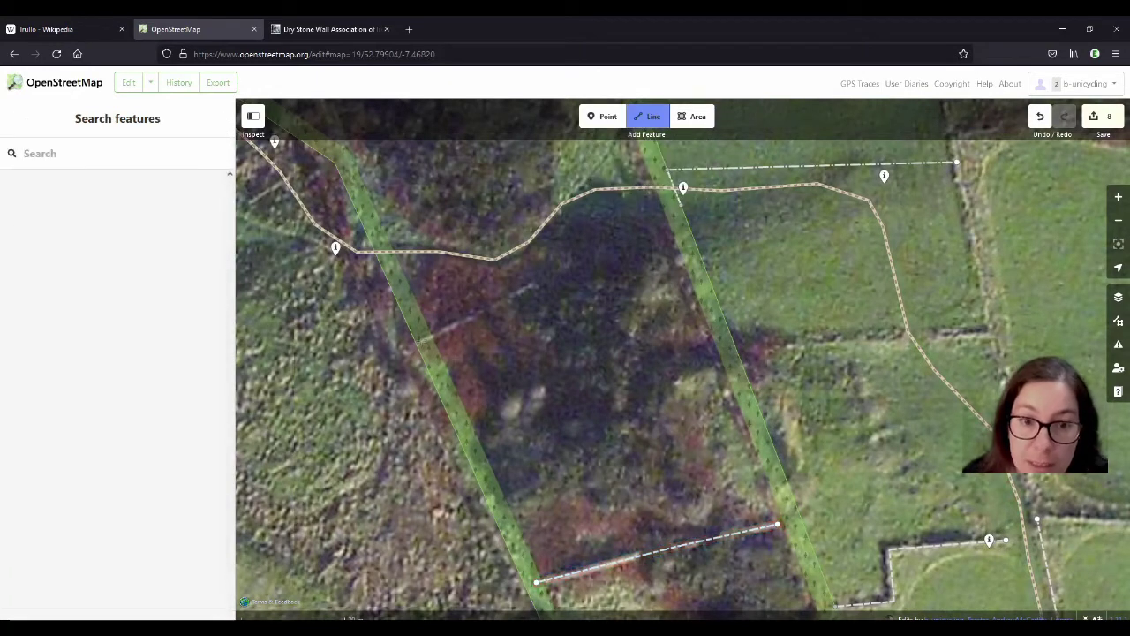
click(421, 339)
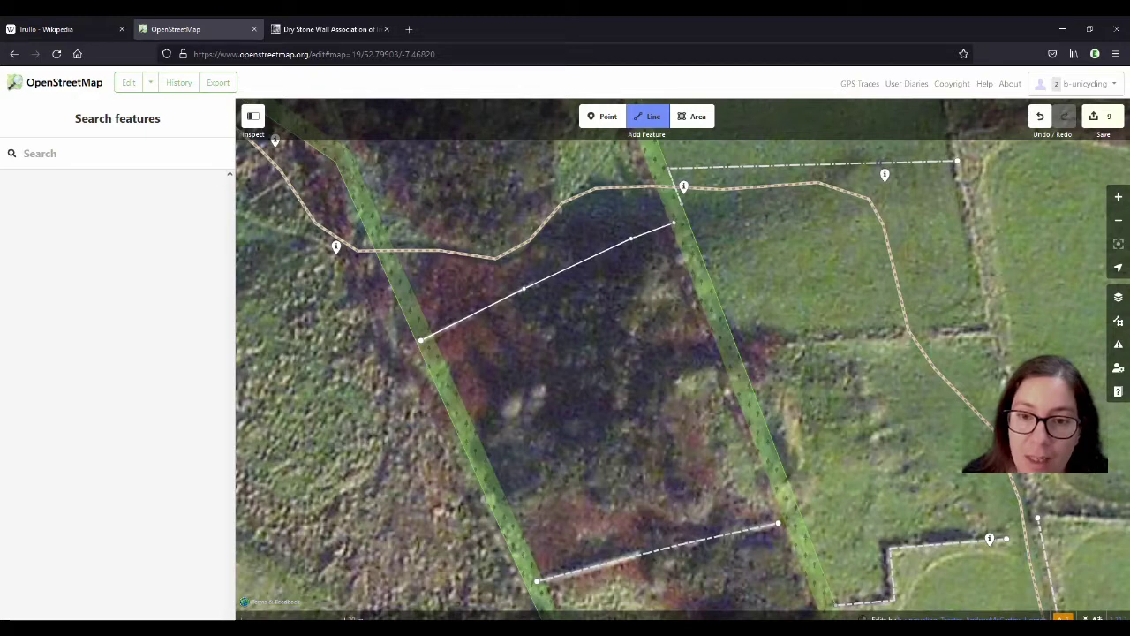
double_click(674, 225)
click(86, 202)
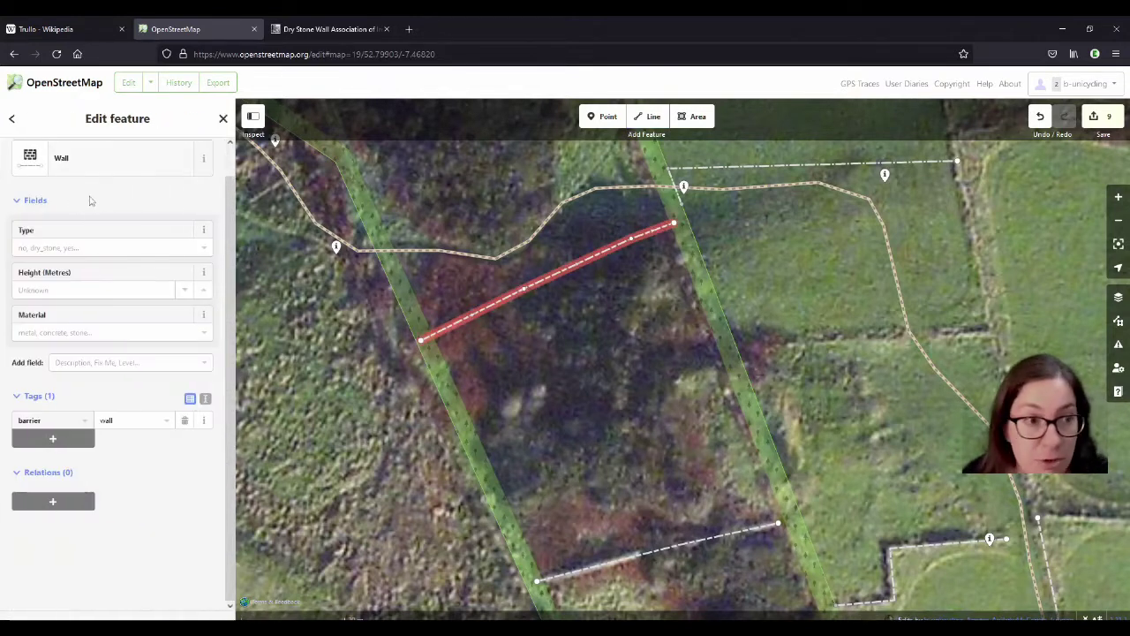
click(84, 247)
text(dry_stone)
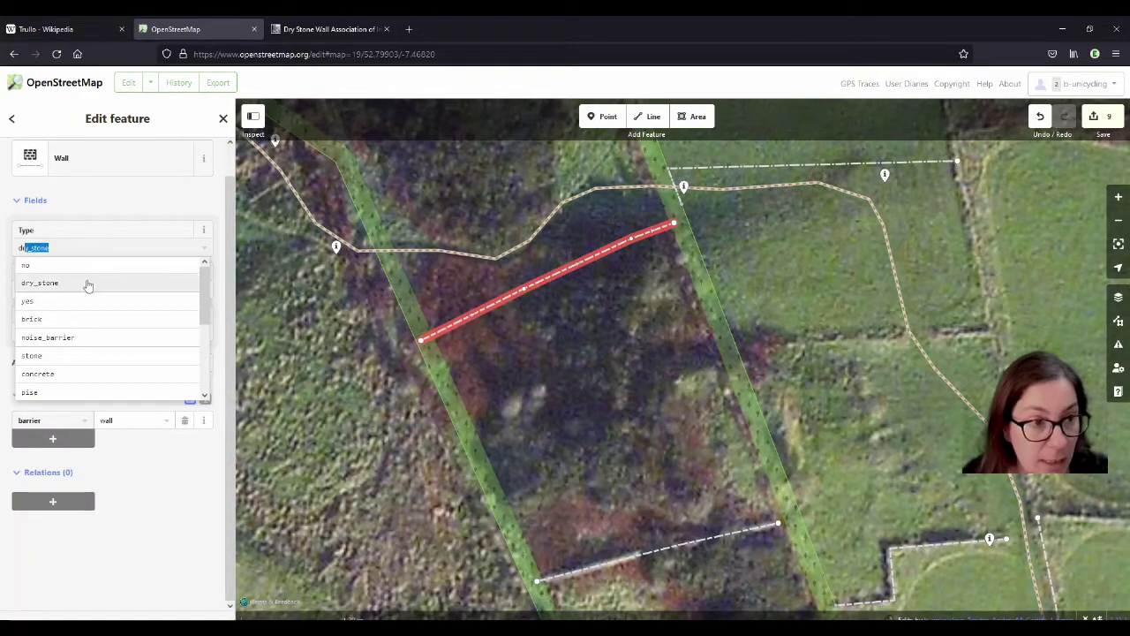
key(Return)
click(663, 348)
scroll(626, 330, down, 5)
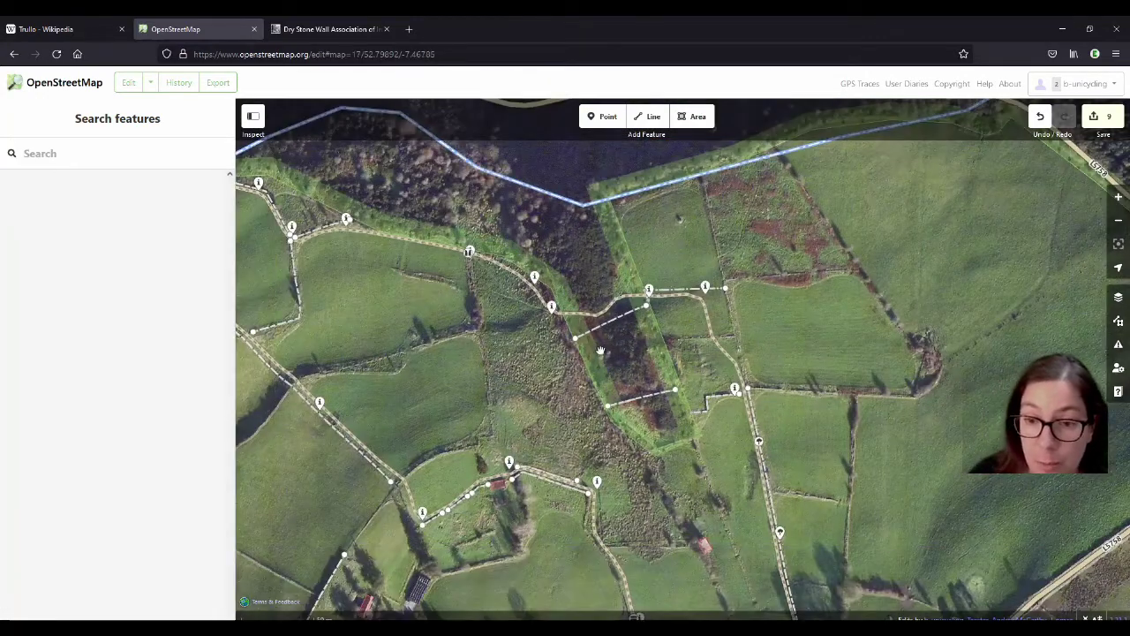
click(601, 351)
Draw a line along the field boundary east of the track and tag it as a dry_stone wall.
click(603, 356)
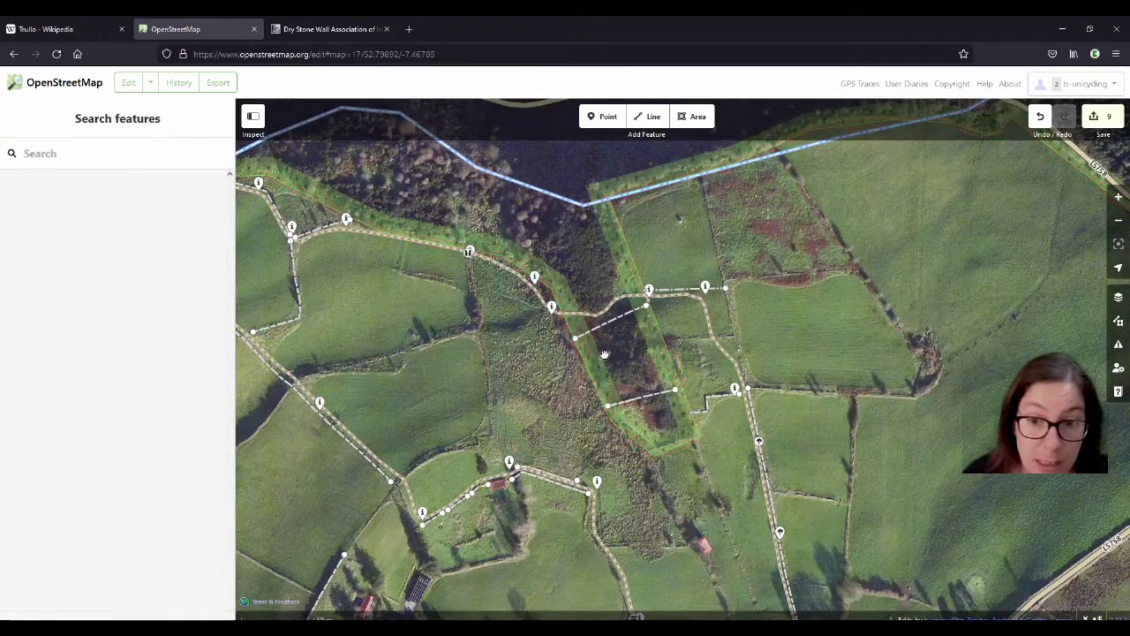
drag(889, 429, 716, 385)
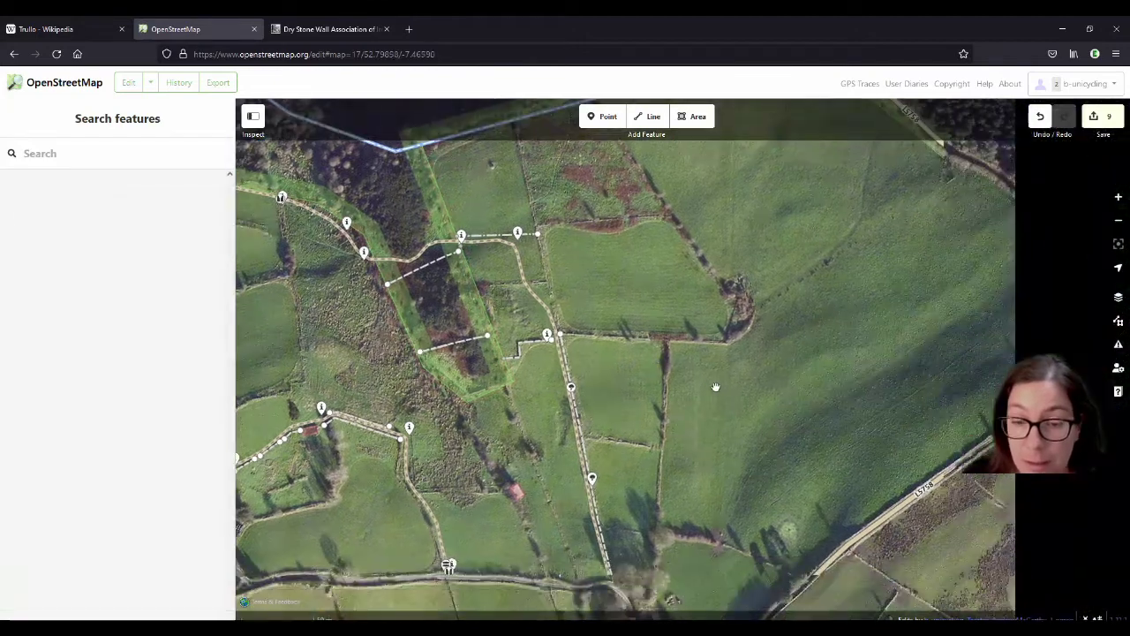
click(651, 119)
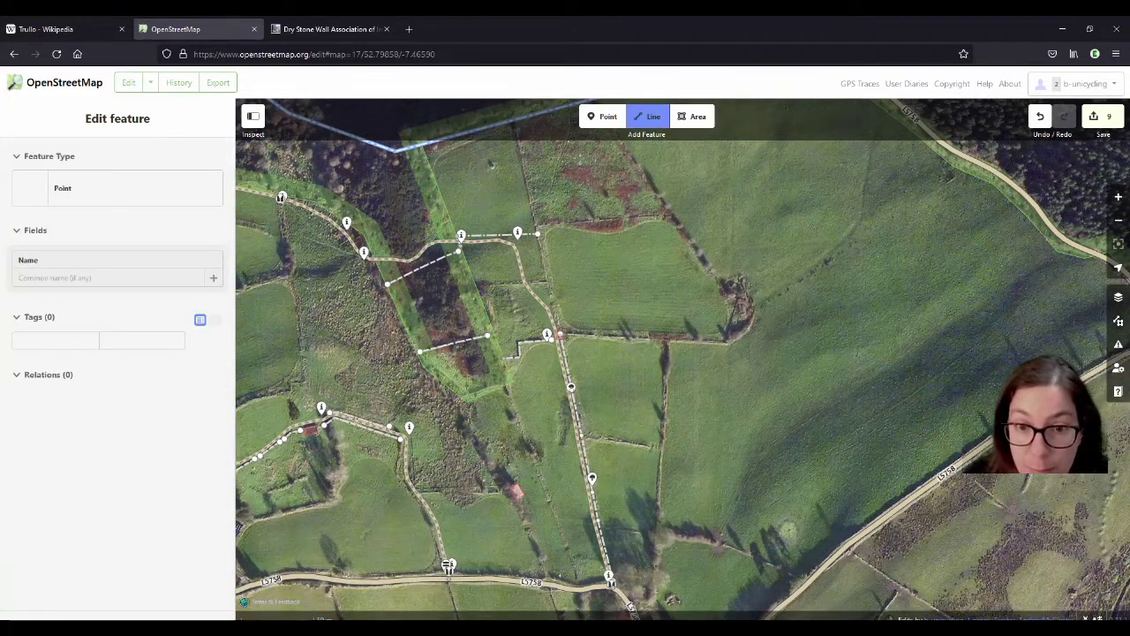
click(560, 335)
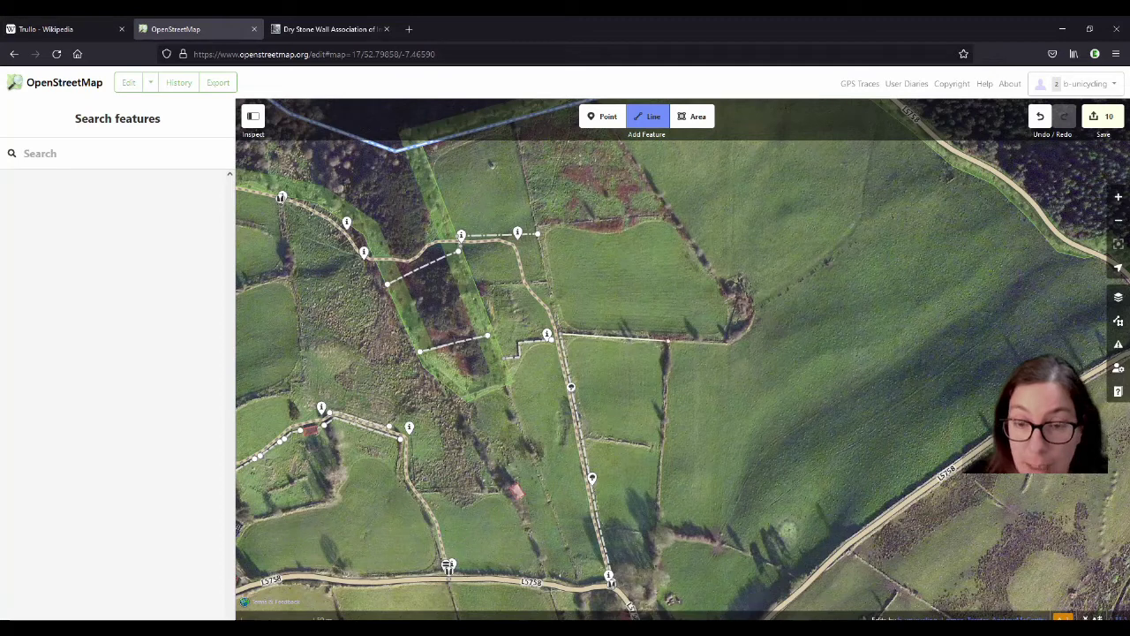
double_click(668, 339)
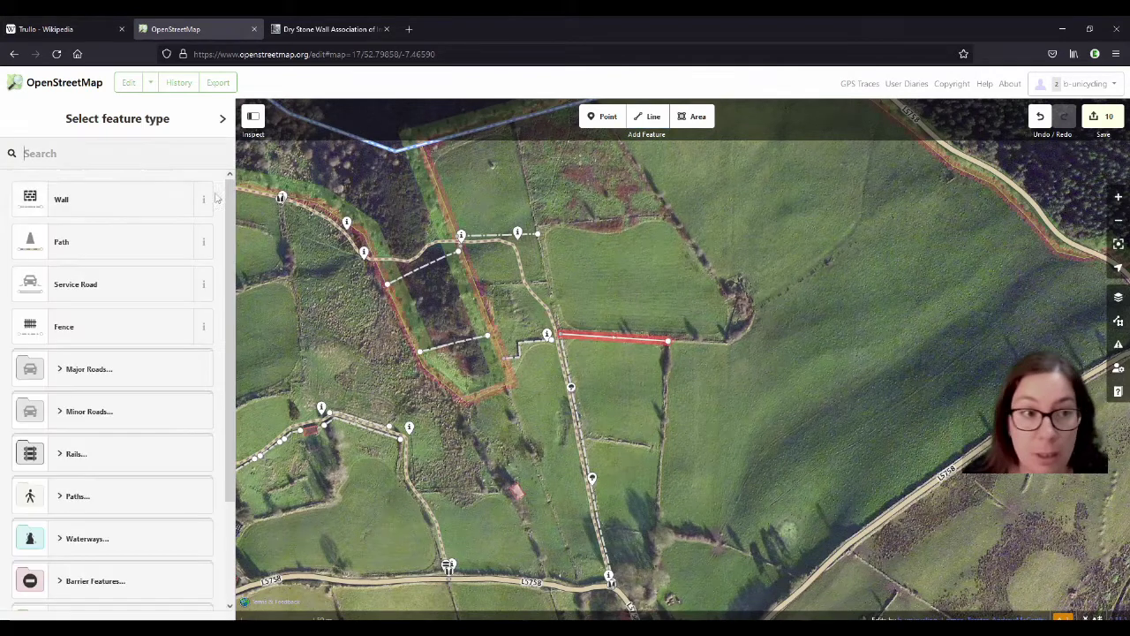
click(116, 202)
click(105, 242)
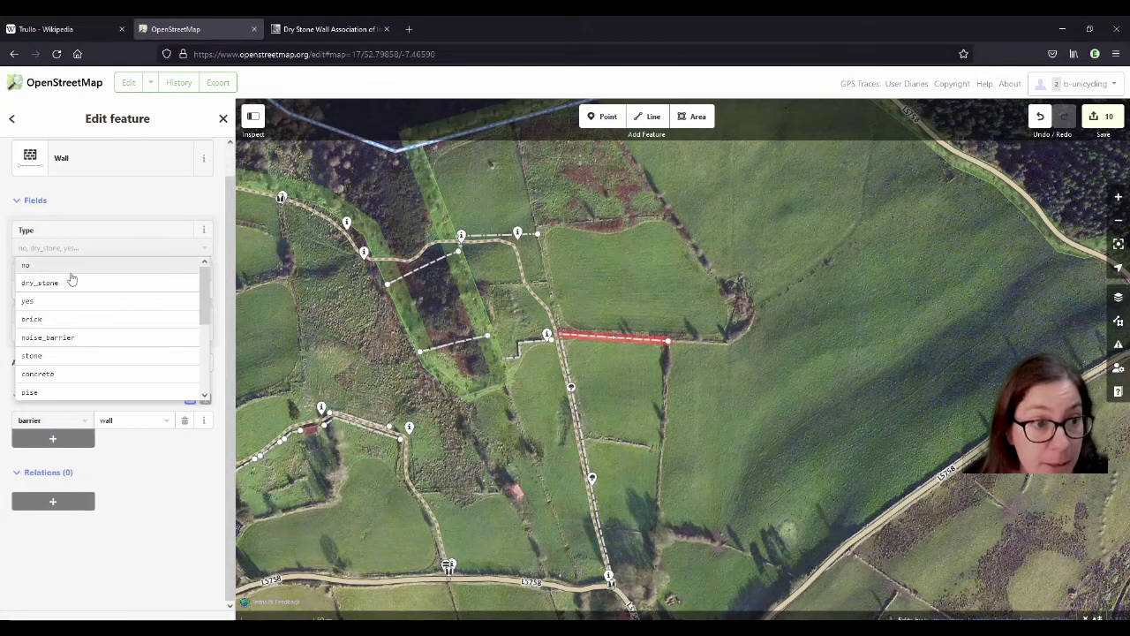
click(71, 282)
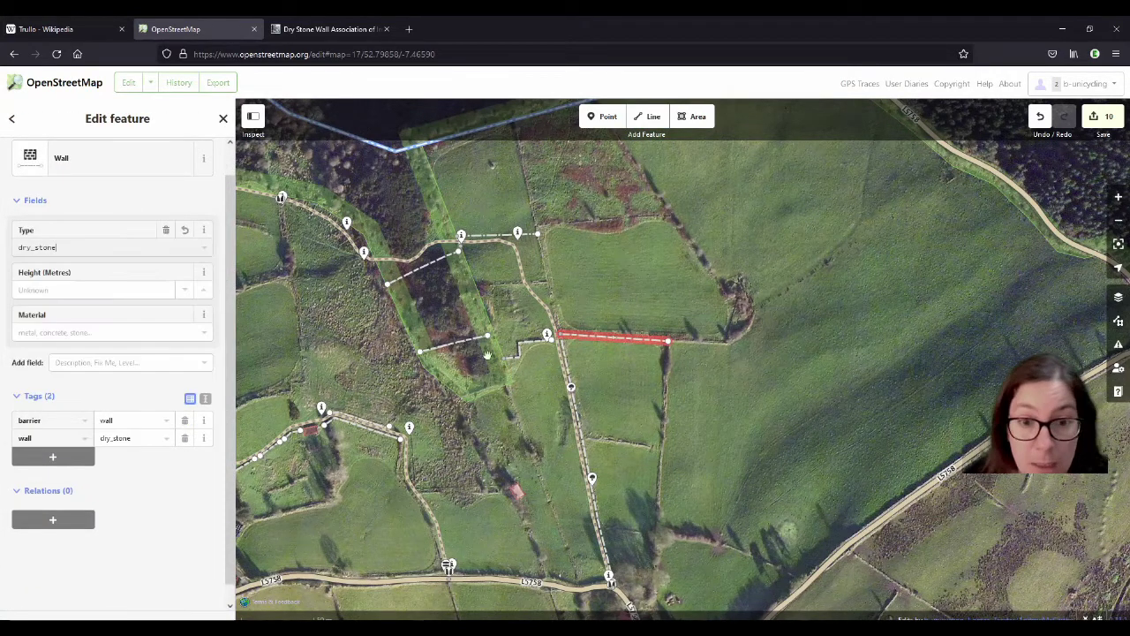
Deselect the new wall and pan west to bring the western fields into view.
click(548, 438)
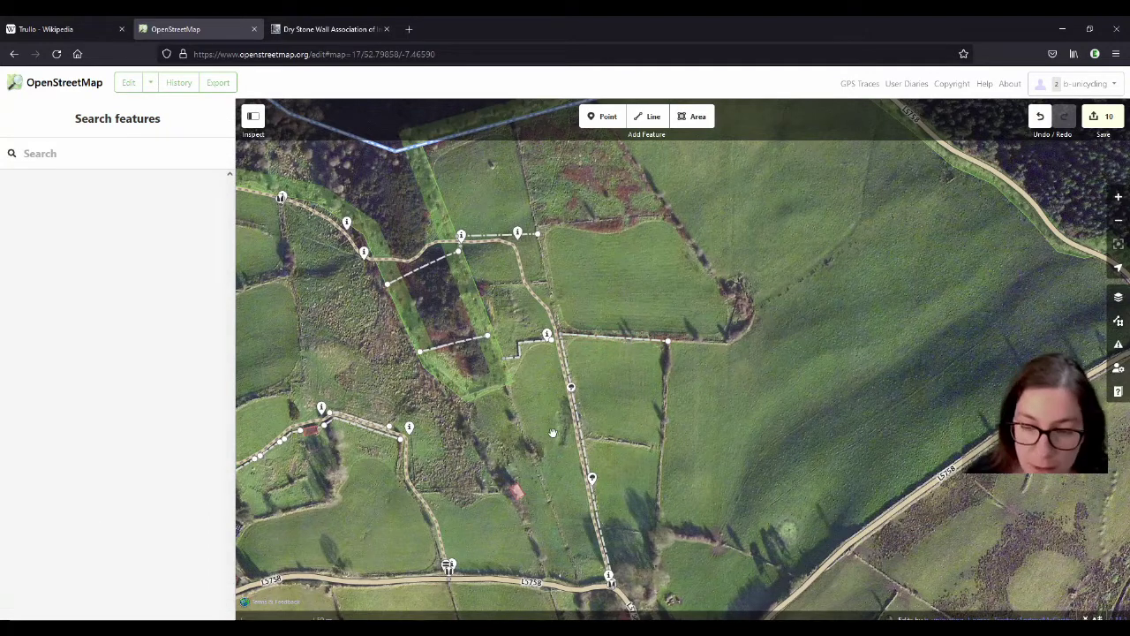
drag(460, 428, 687, 399)
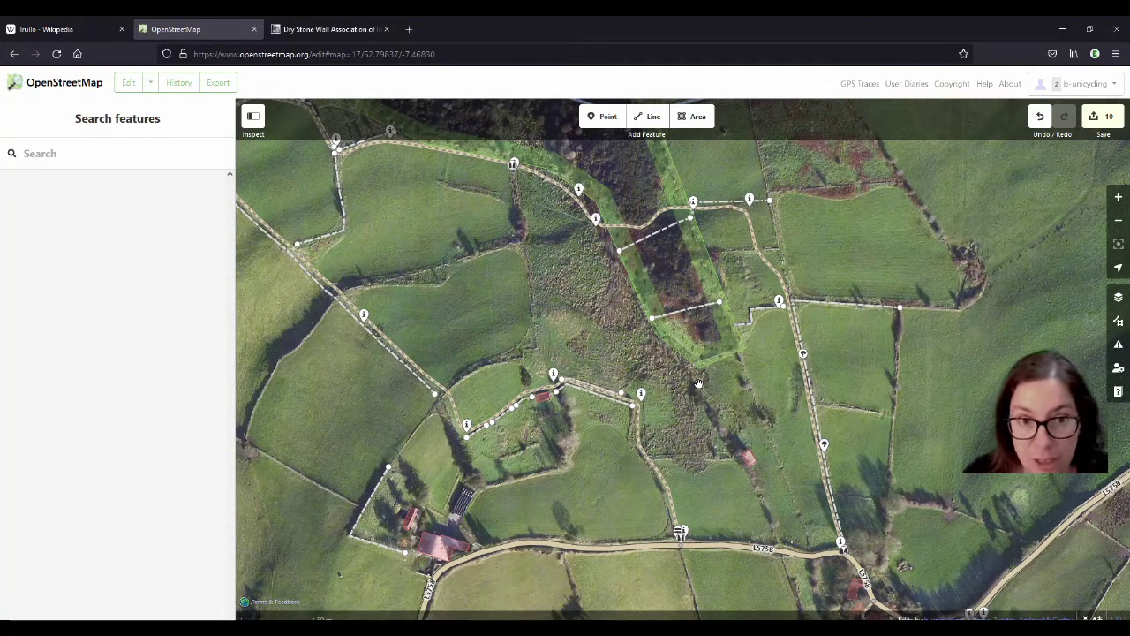
drag(481, 305, 632, 365)
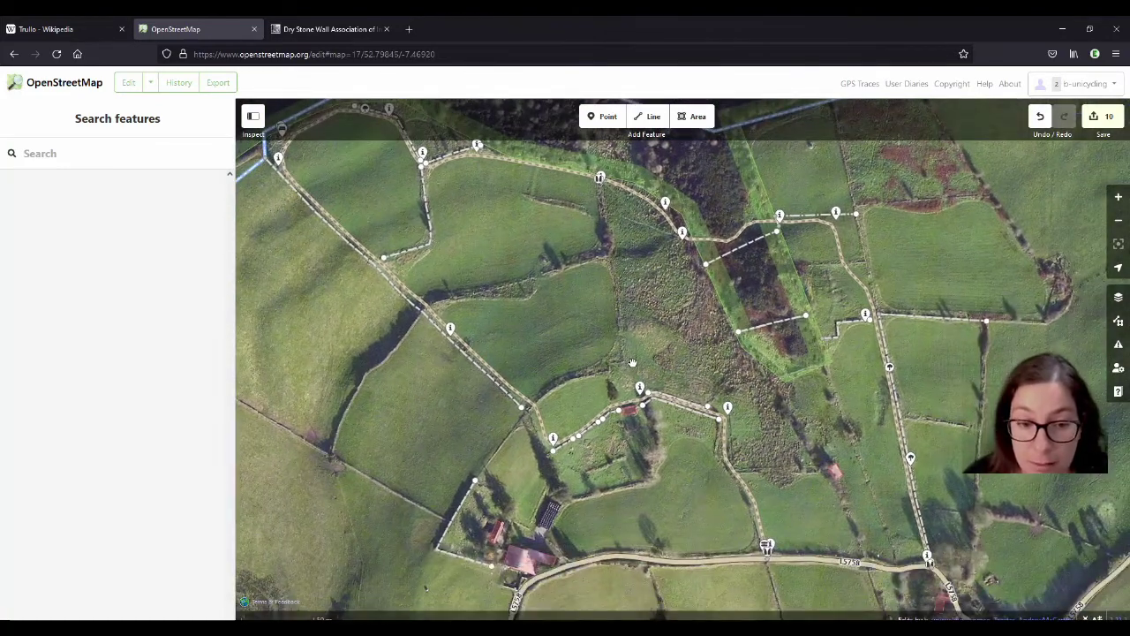
drag(578, 326, 769, 318)
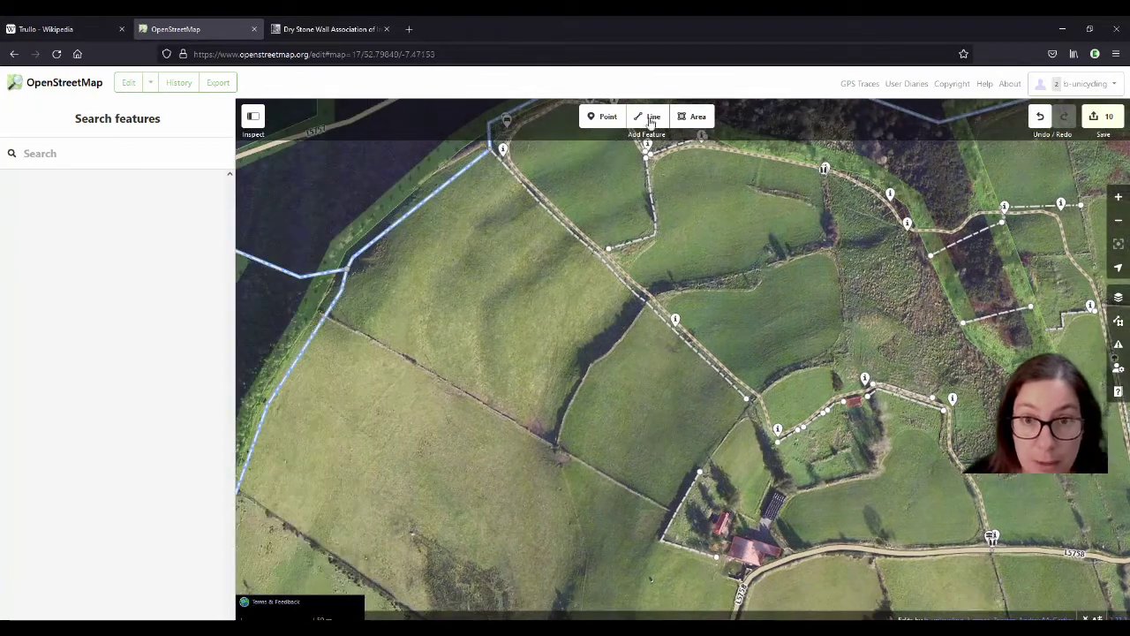
click(651, 115)
Trace the long diagonal field wall west of the farm from its western end to its corner.
scroll(315, 310, up, 5)
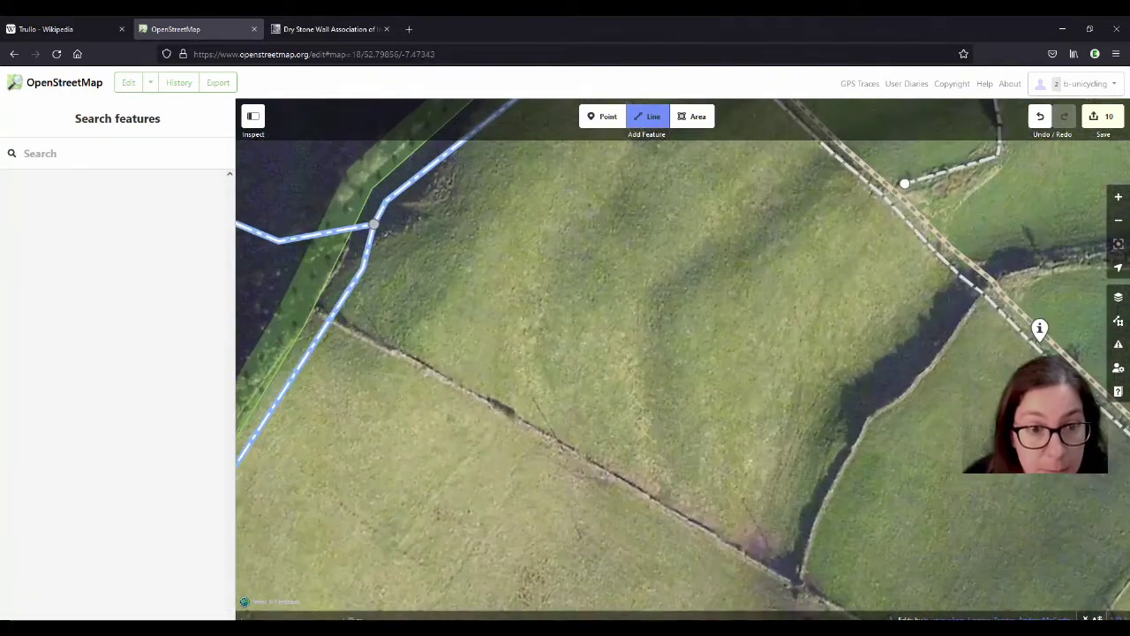
click(319, 312)
click(400, 351)
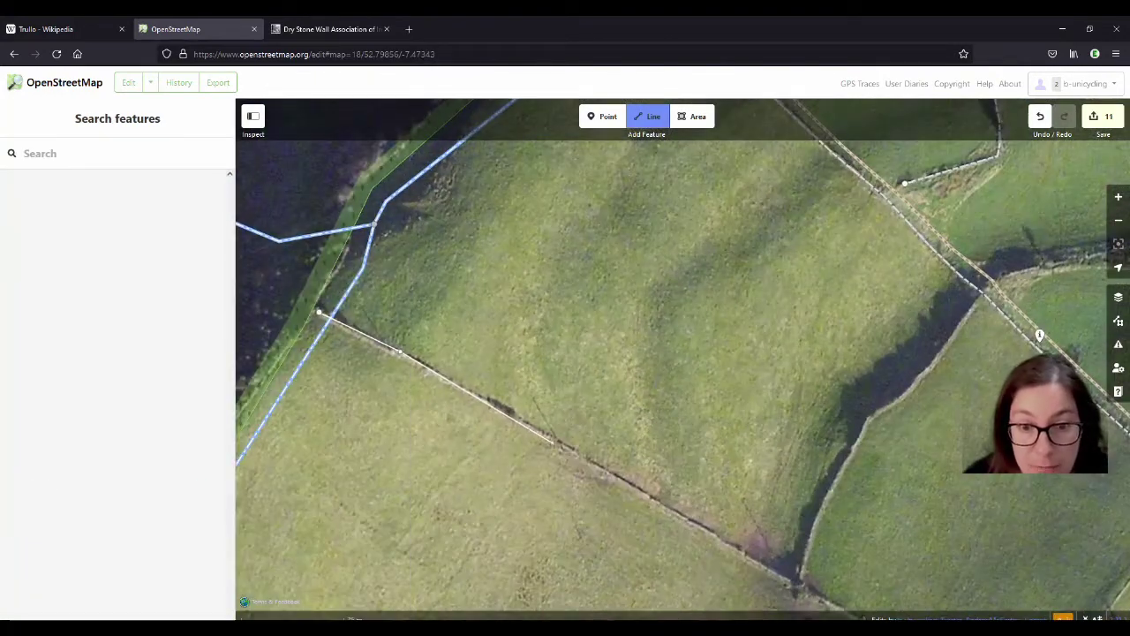
click(569, 447)
click(664, 501)
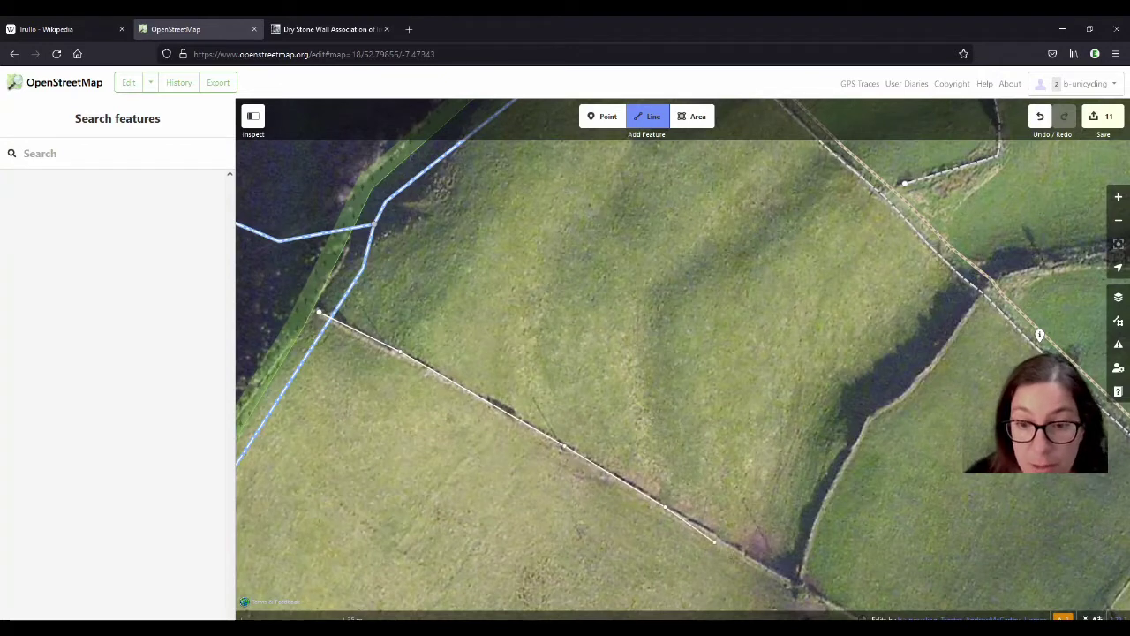
drag(734, 558, 620, 444)
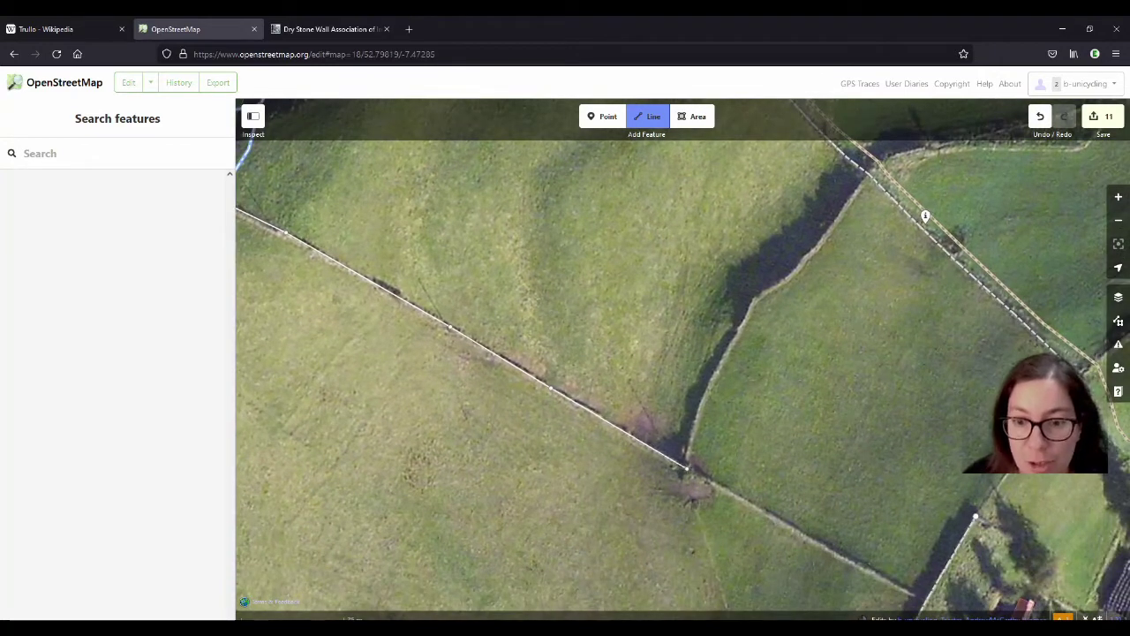
click(682, 463)
click(684, 466)
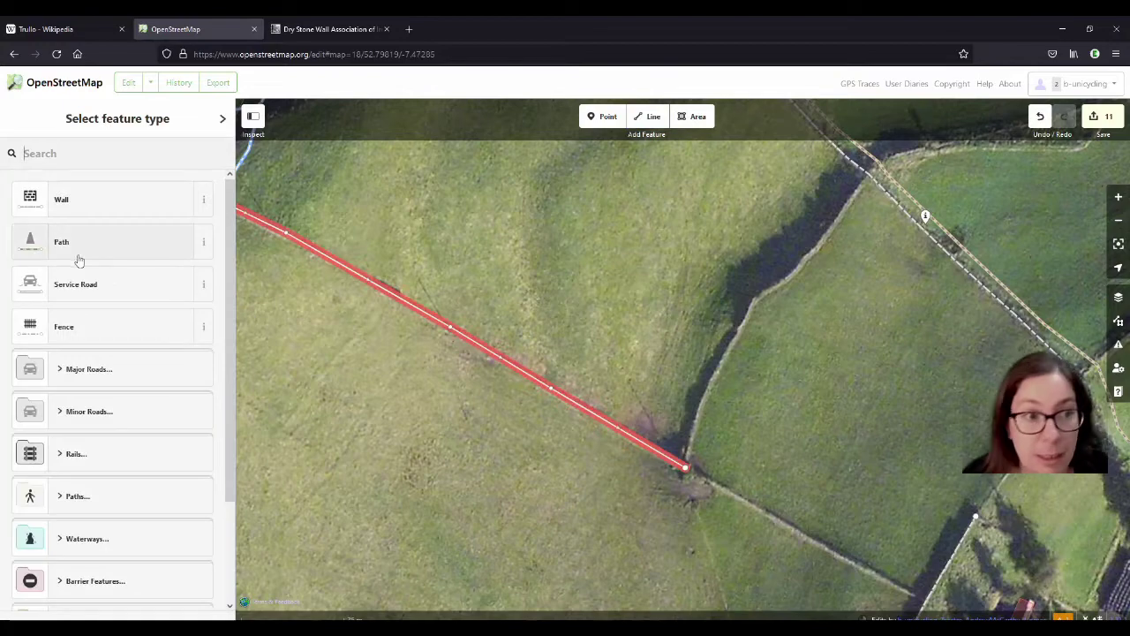
Tag the traced line as a Wall of type dry_stone, then zoom out to see all new walls.
click(83, 206)
click(90, 248)
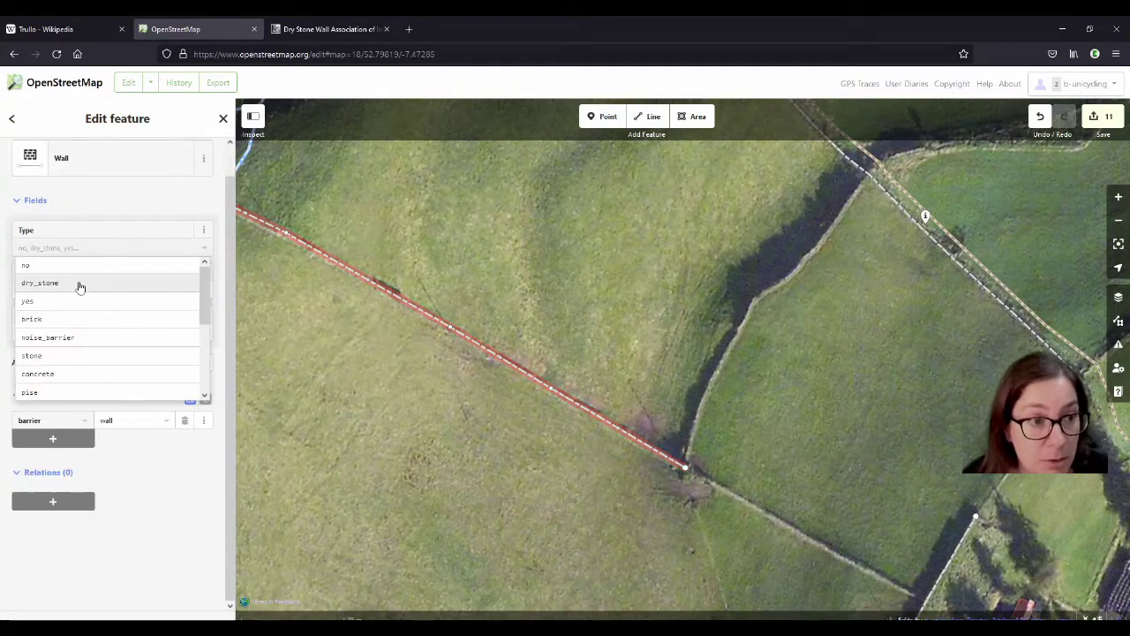
click(93, 284)
click(524, 435)
scroll(495, 406, down, 5)
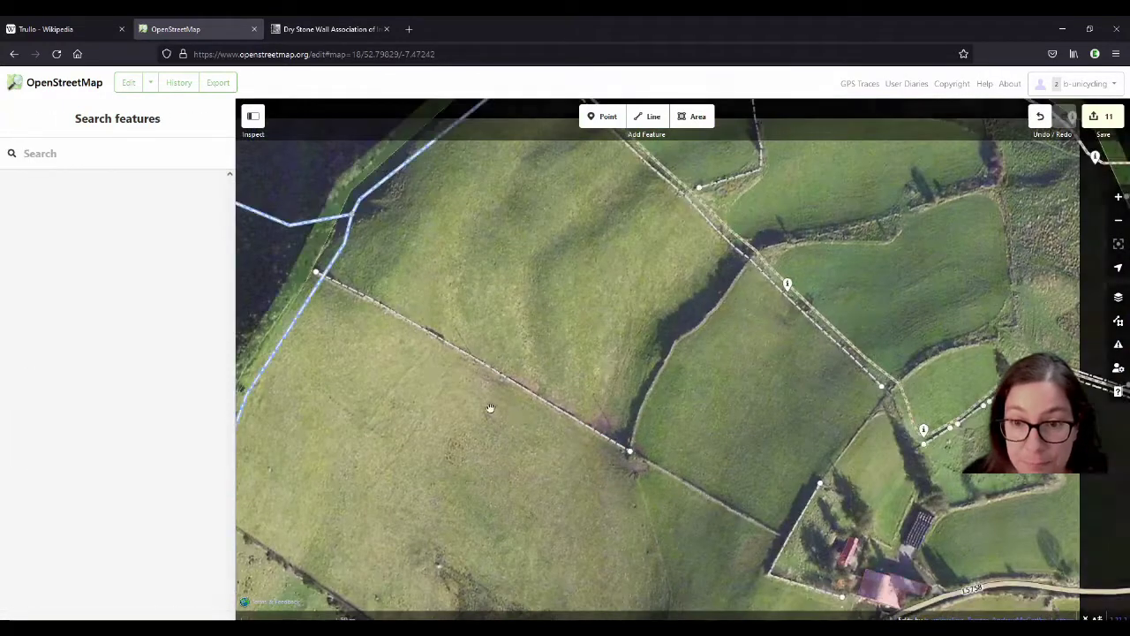
drag(684, 457, 578, 402)
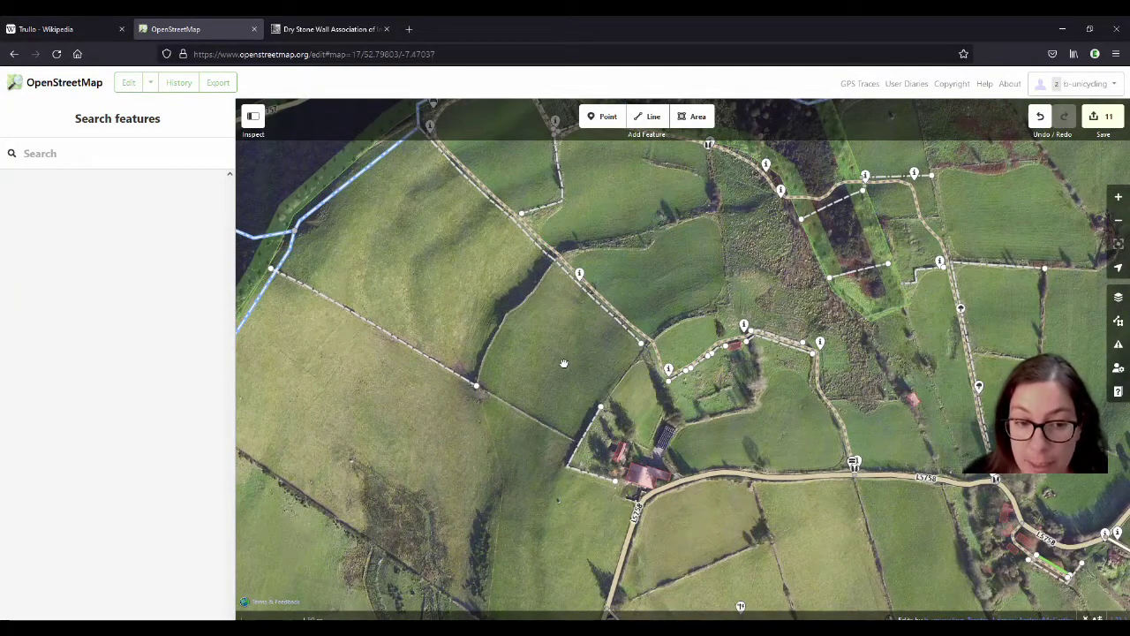
Write the changeset comment 'added dry stone walls #drystone' in the upload panel.
click(1105, 123)
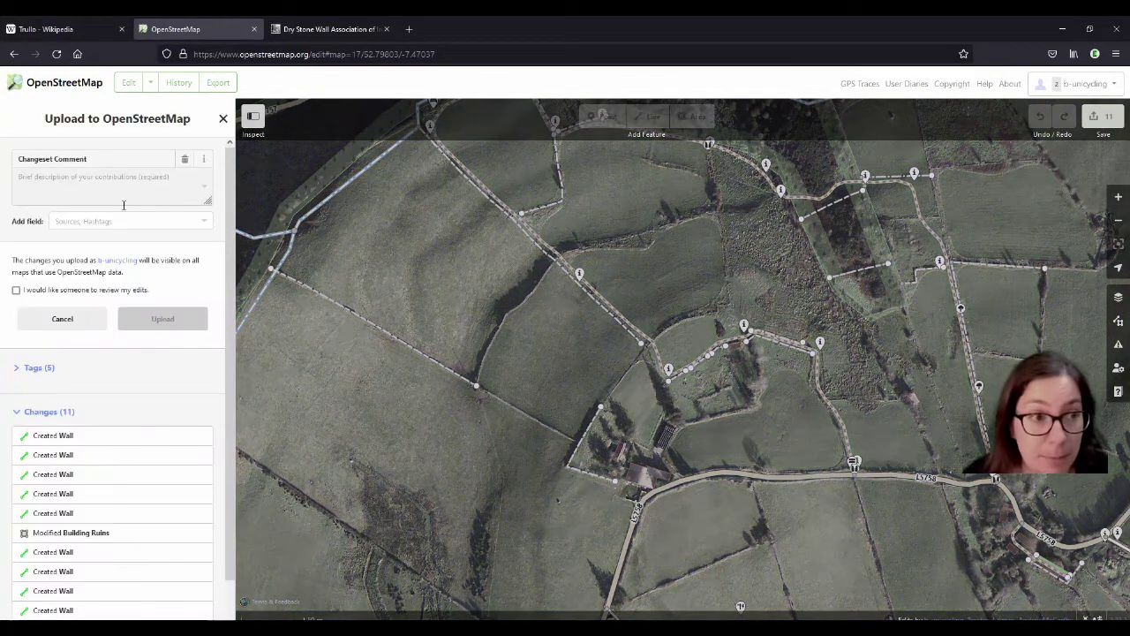
text(added dry stone walls)
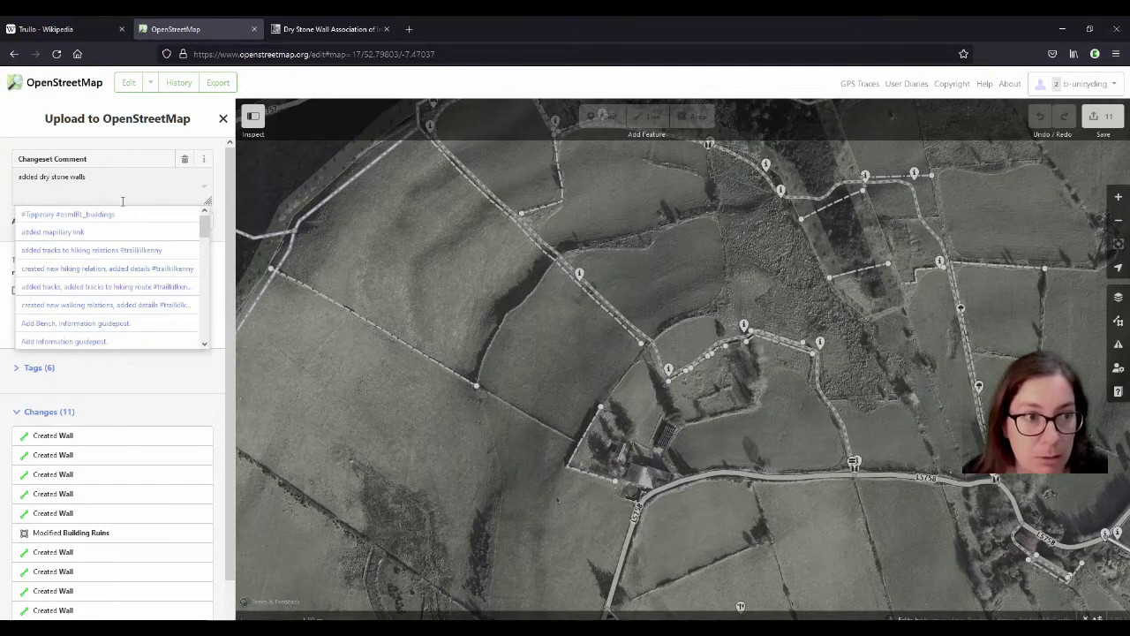
click(137, 178)
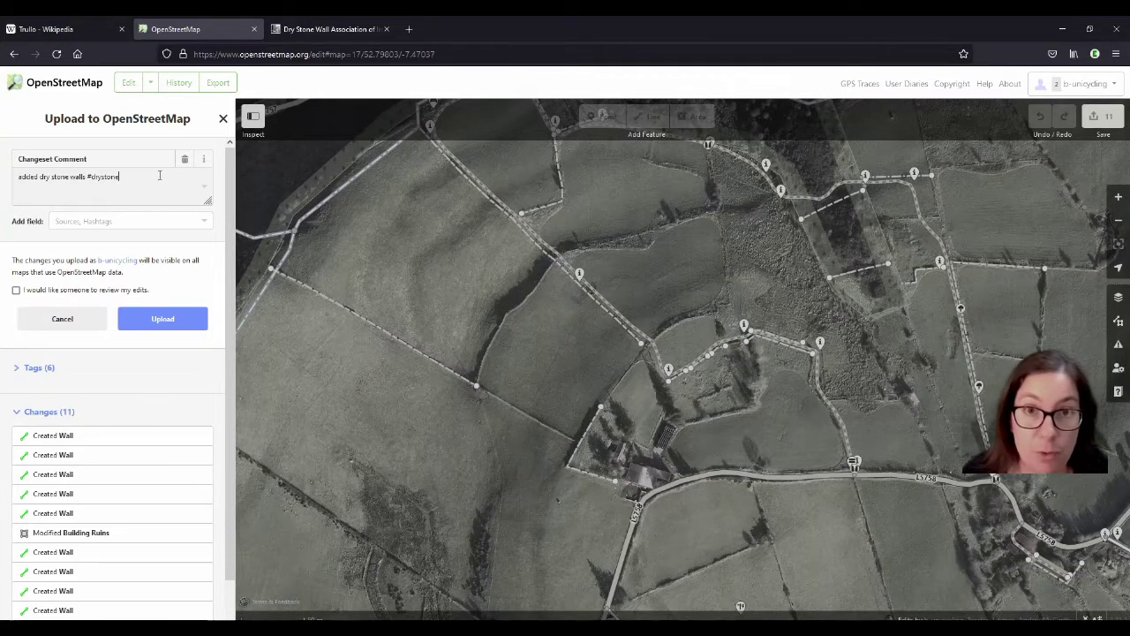
click(96, 222)
Add Esri World Imagery (Clarity) Beta and Survey as sources and upload the 11 edits.
click(93, 273)
click(93, 290)
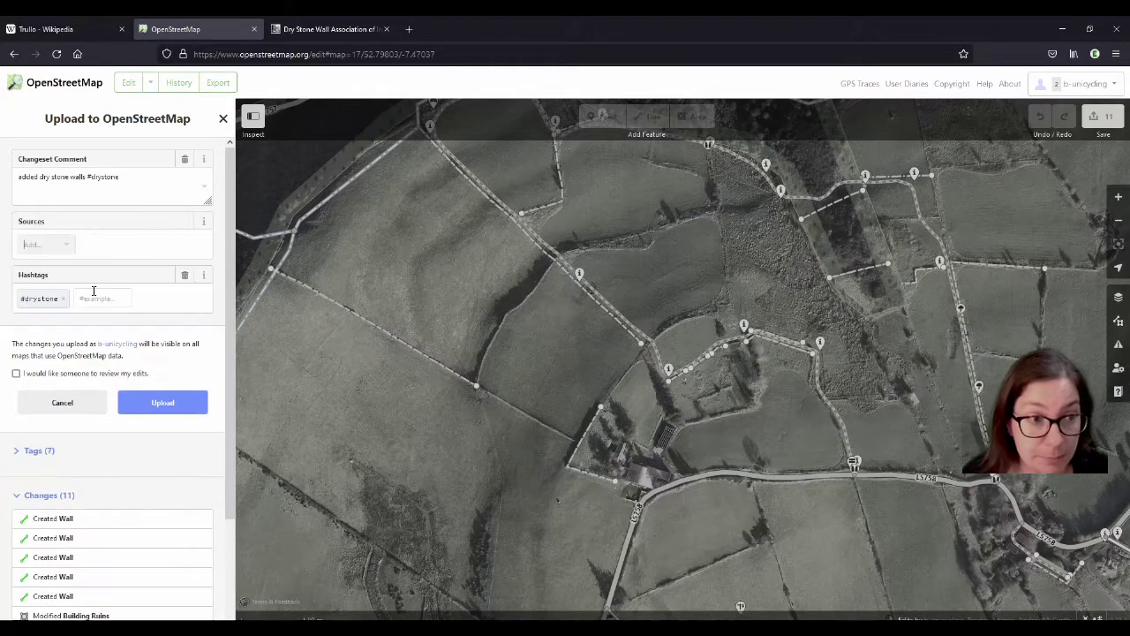
click(35, 244)
click(53, 338)
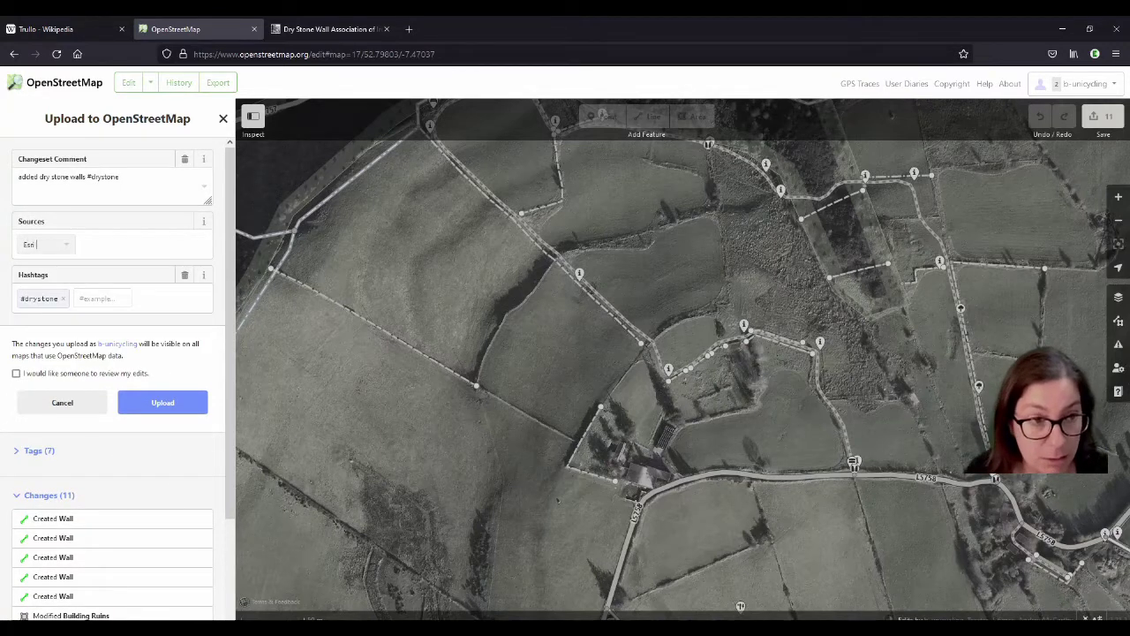
text(agery)
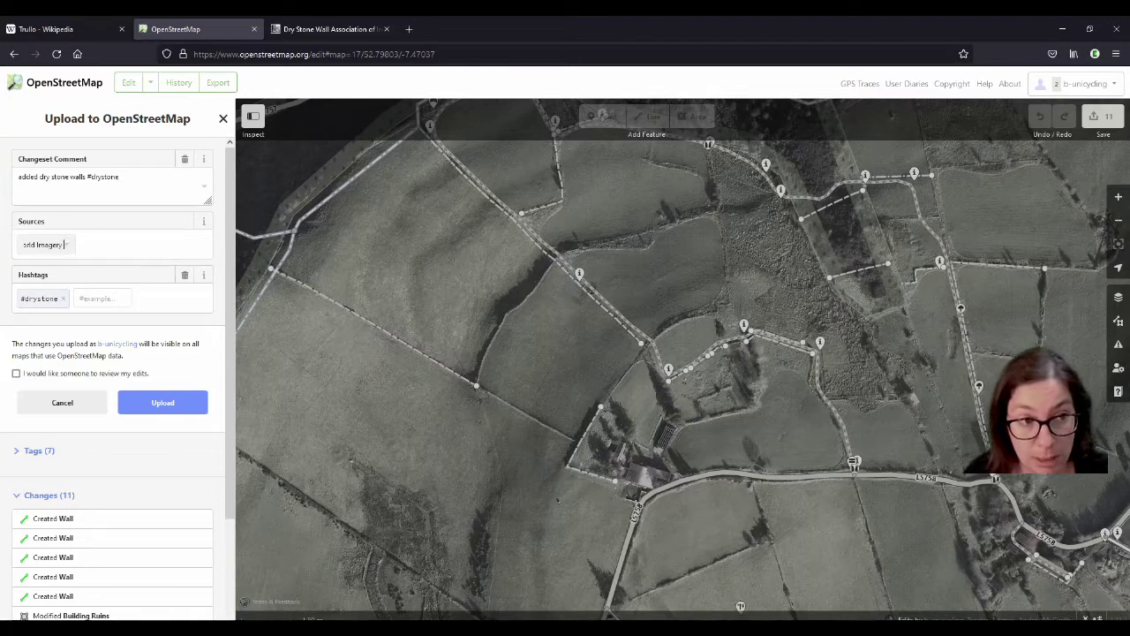
text( (Clar)
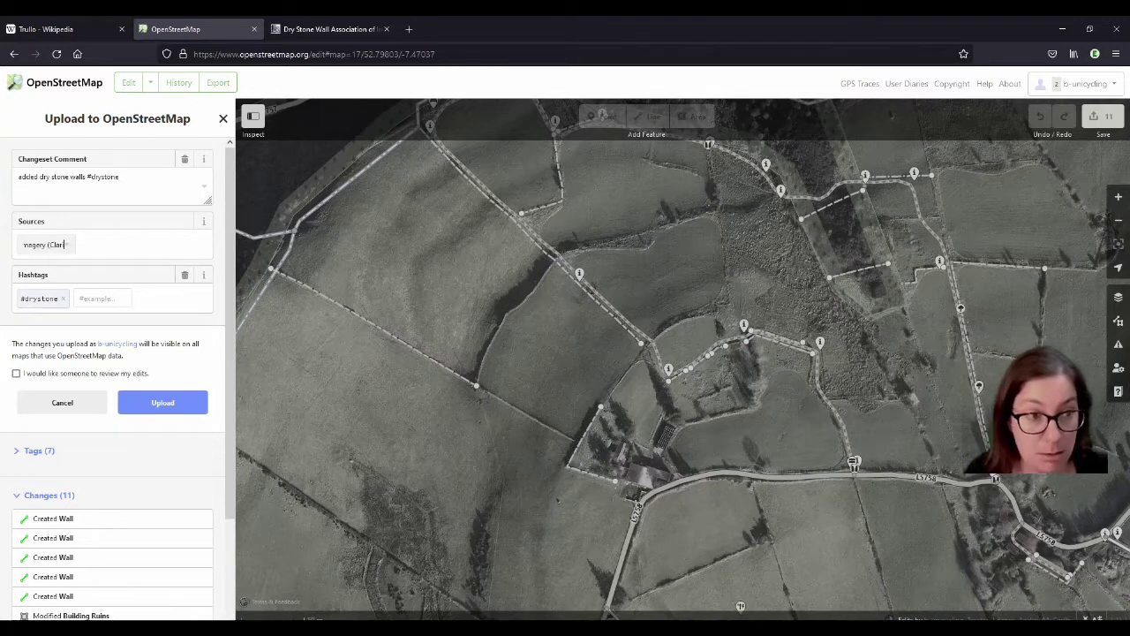
text(ity) Bets)
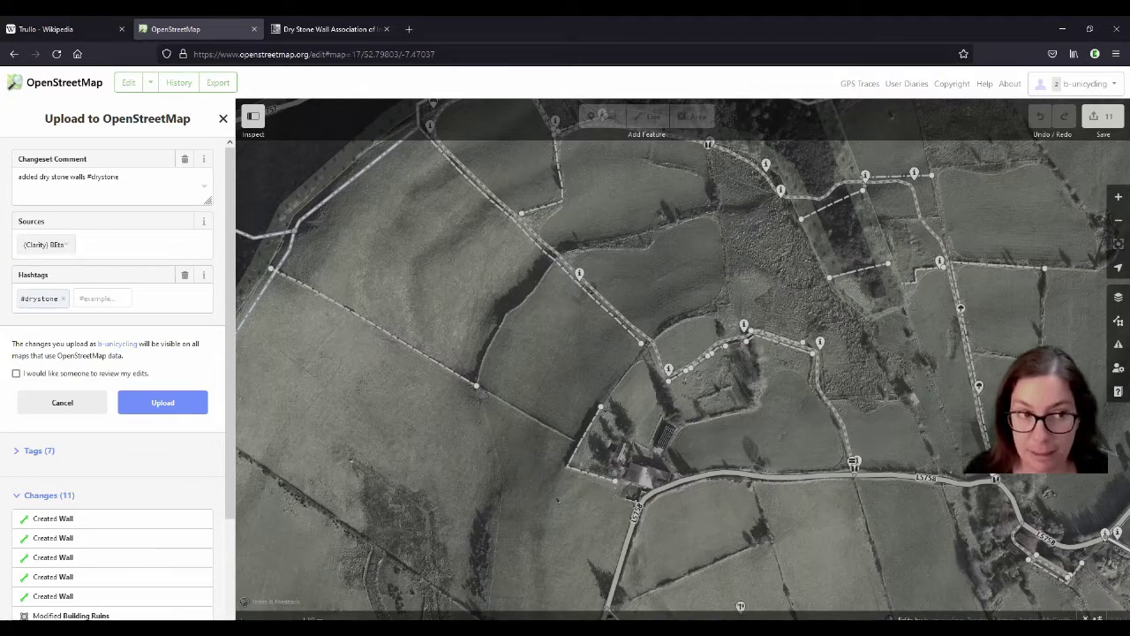
text(a)
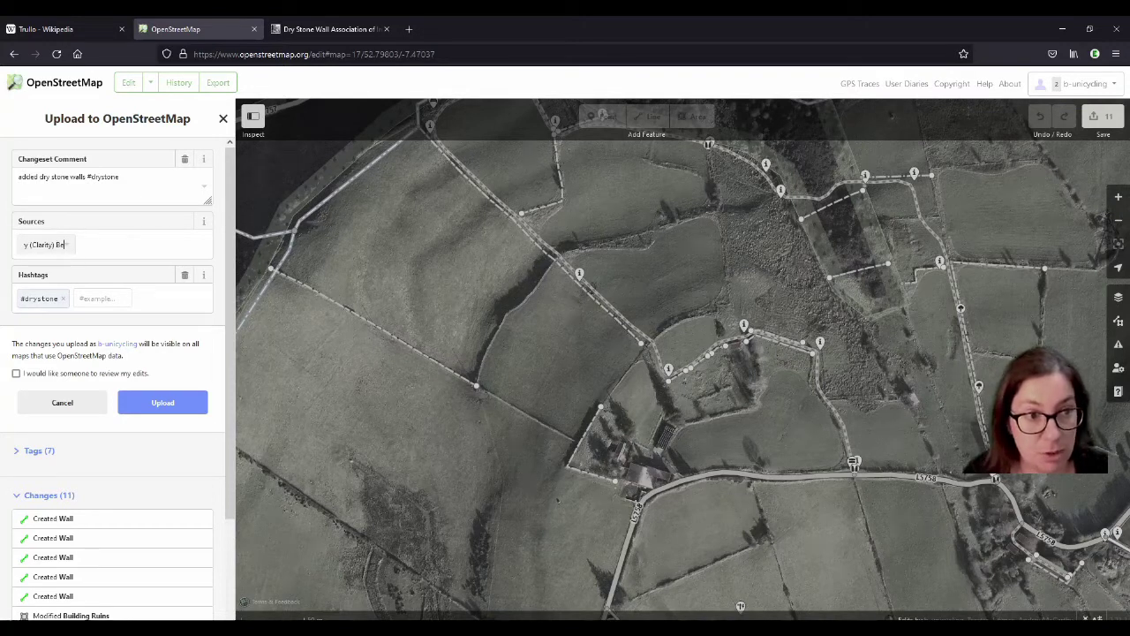
key(Return)
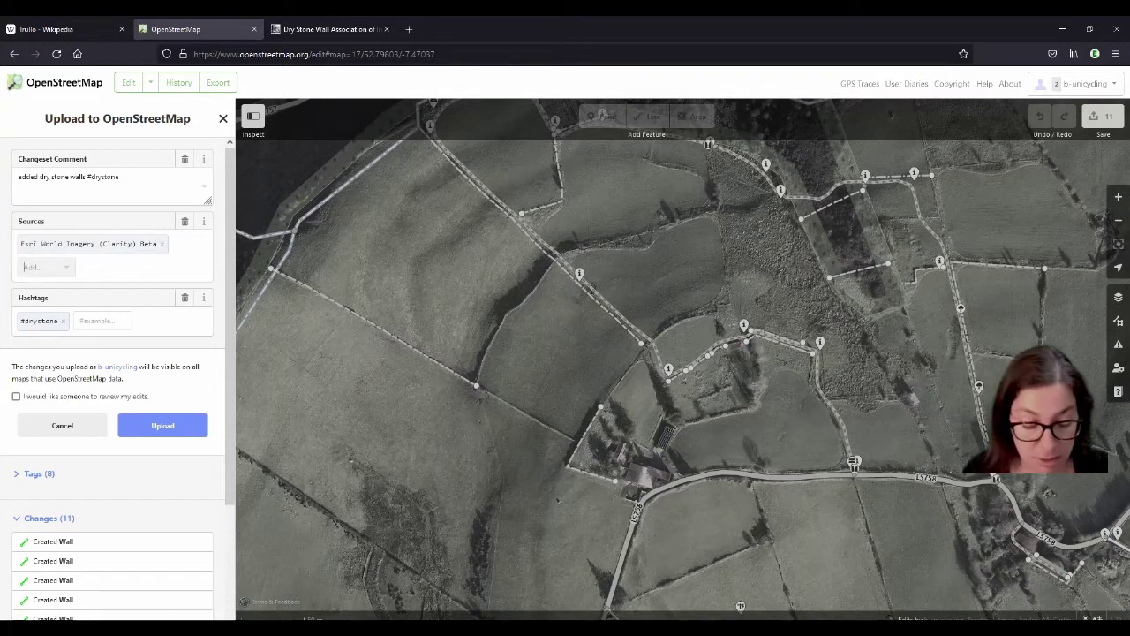
text(survey)
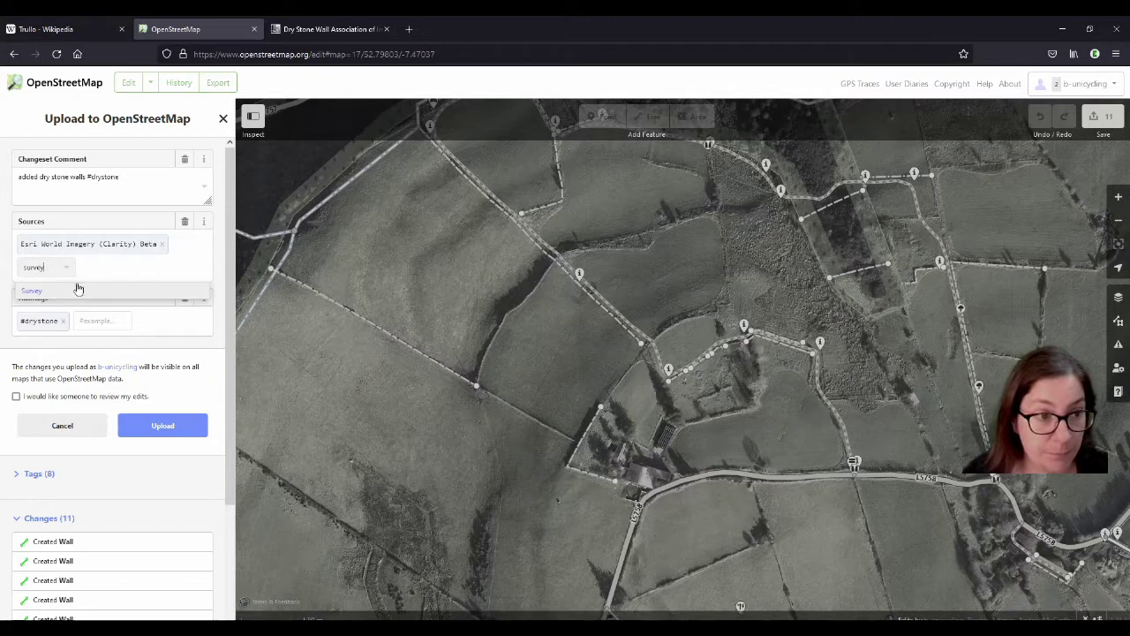
click(76, 289)
click(168, 427)
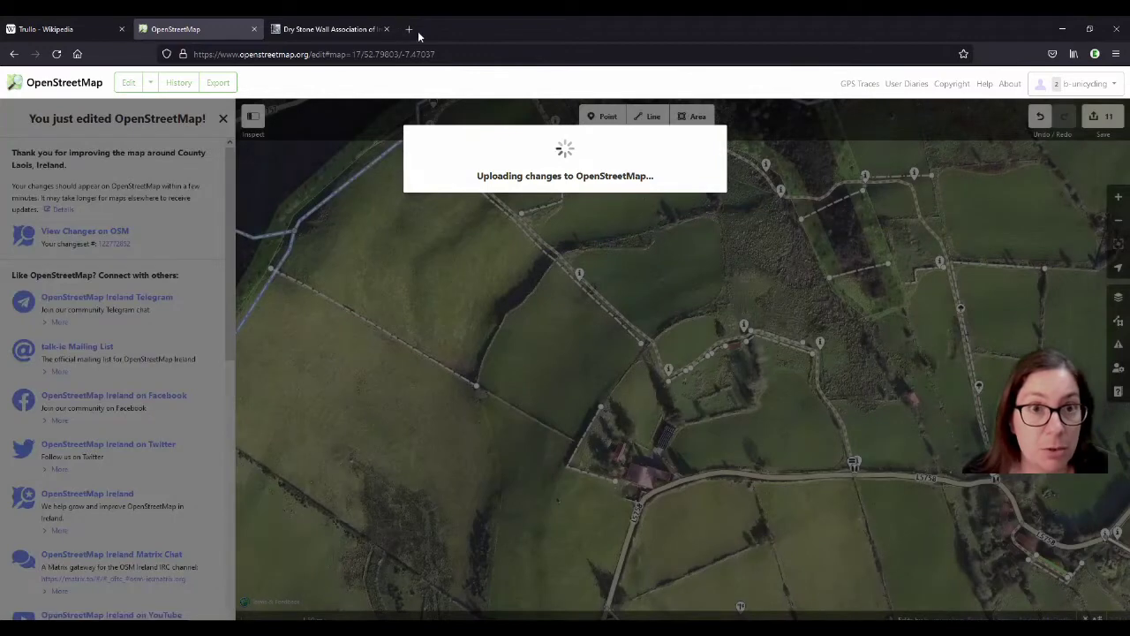
Open the Mapillary web app in a new browser tab.
click(413, 30)
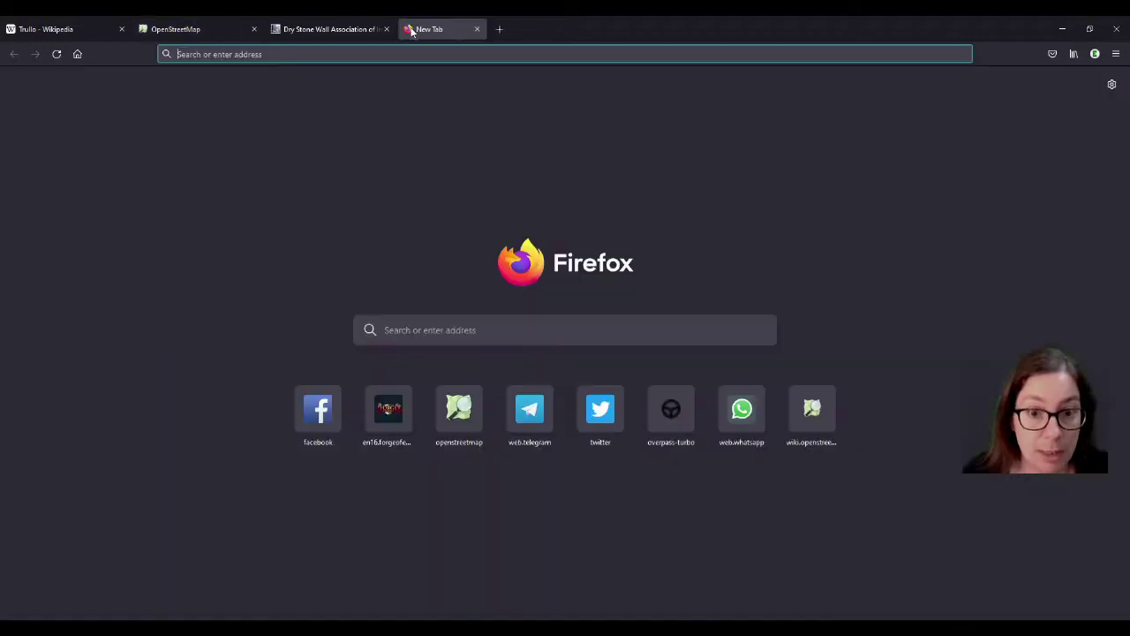
text(mapillary.com/)
key(Return)
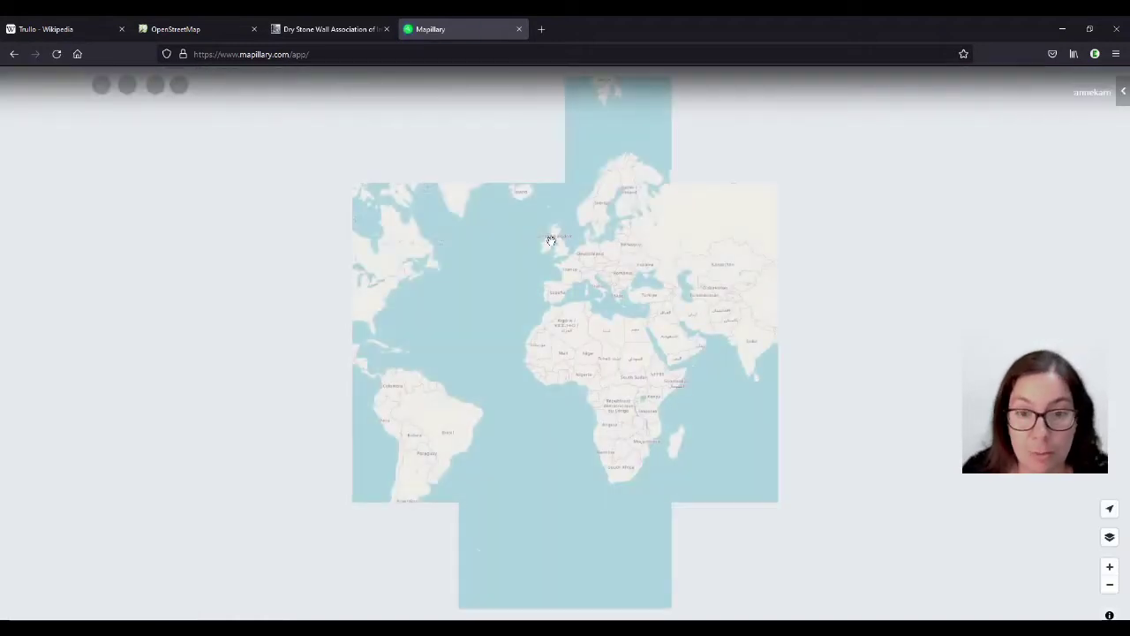
Zoom into the farmland near L5757 and L5758 and open a photo from the green sequence.
scroll(552, 237, up, 8)
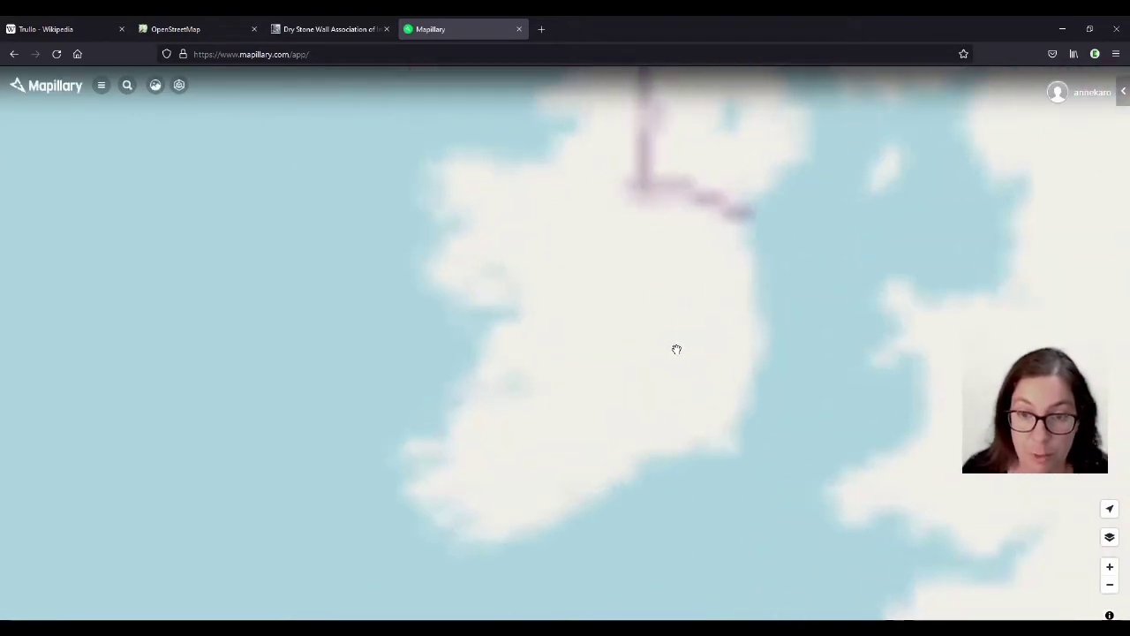
scroll(666, 348, up, 2)
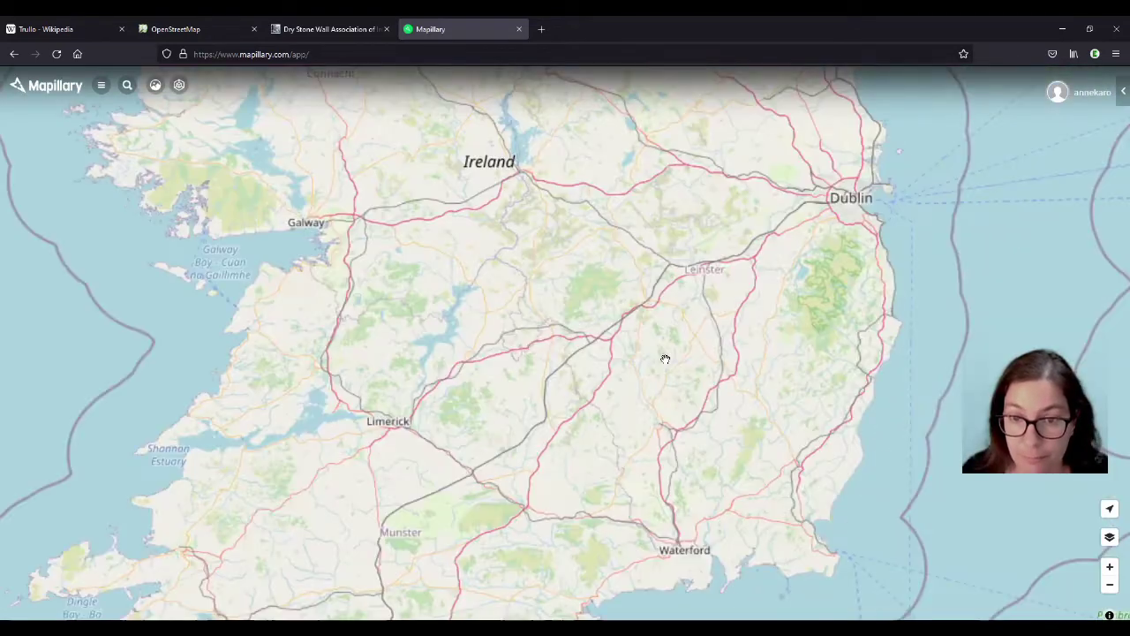
scroll(636, 370, up, 3)
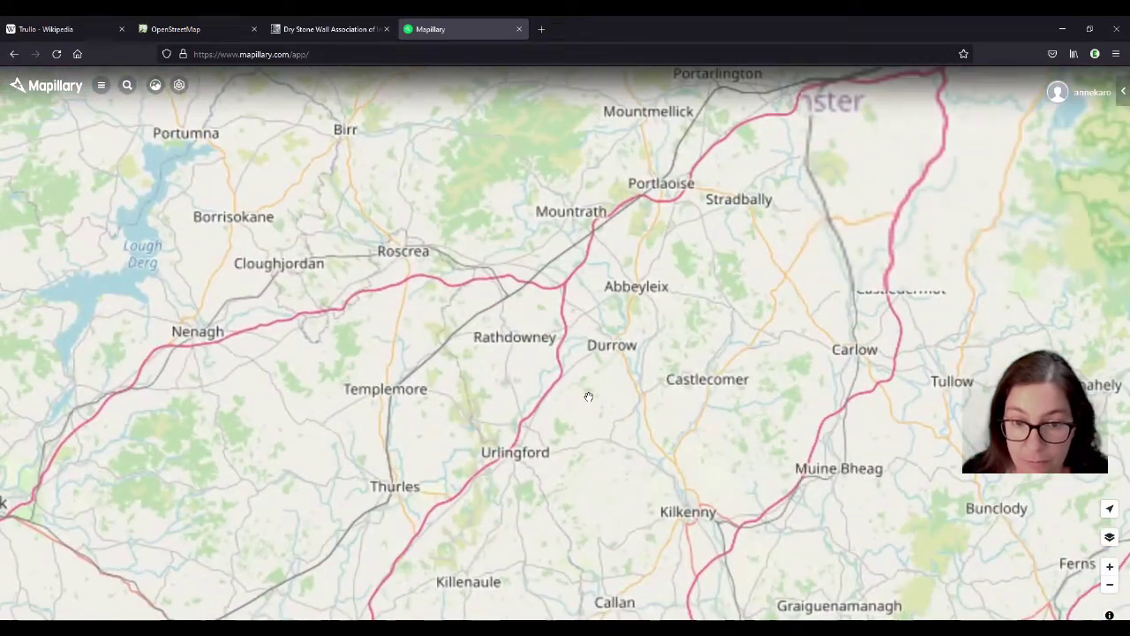
scroll(589, 396, up, 5)
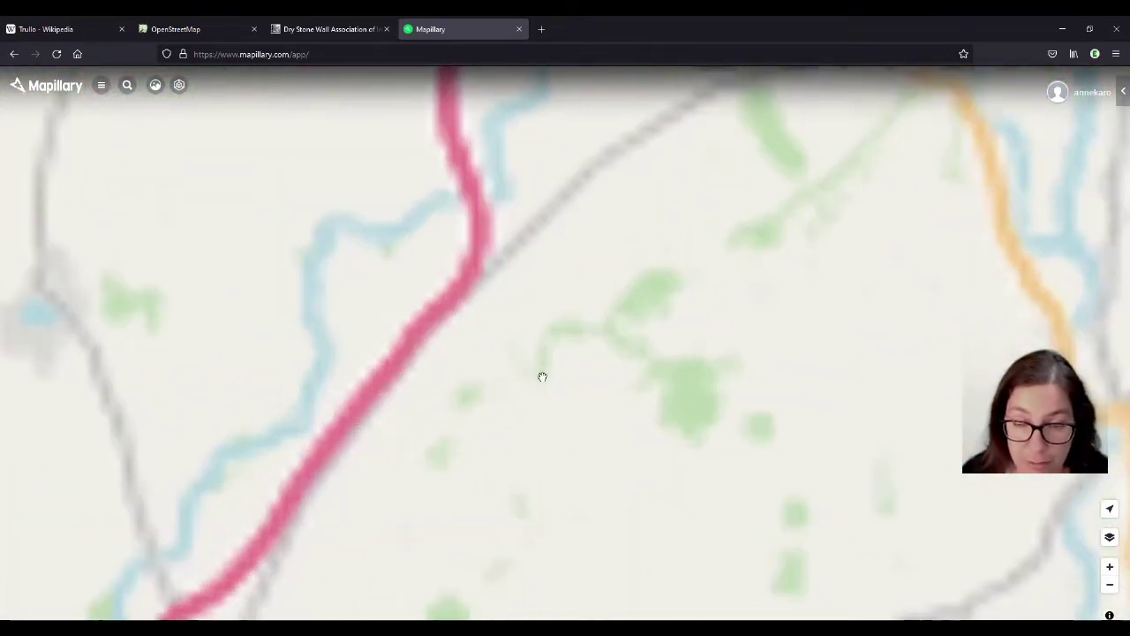
scroll(582, 344, up, 3)
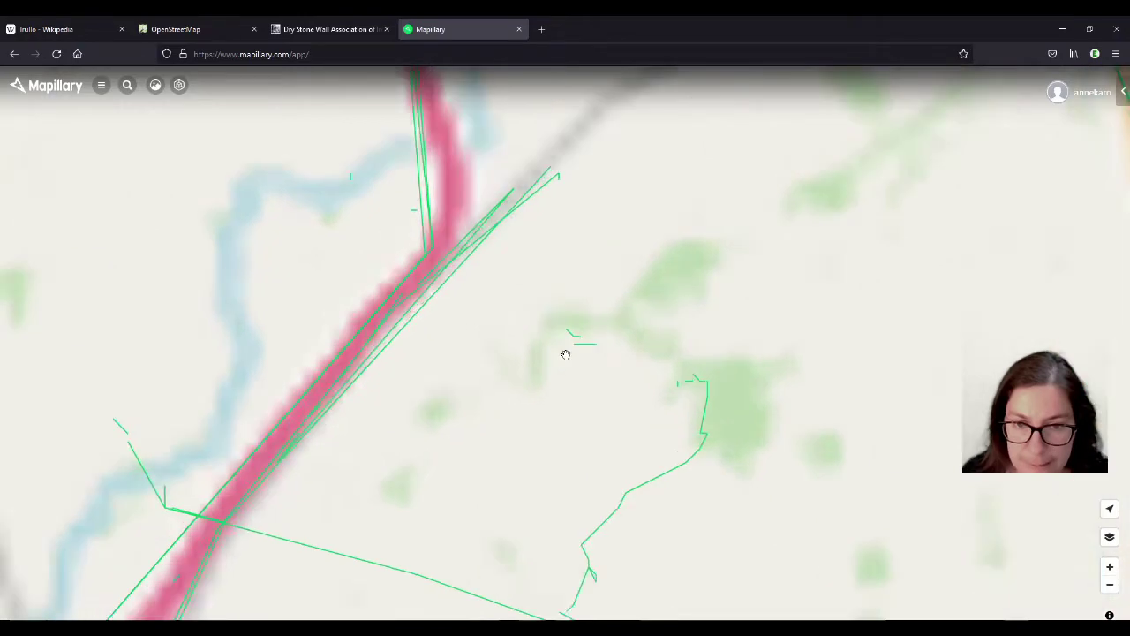
scroll(631, 345, up, 3)
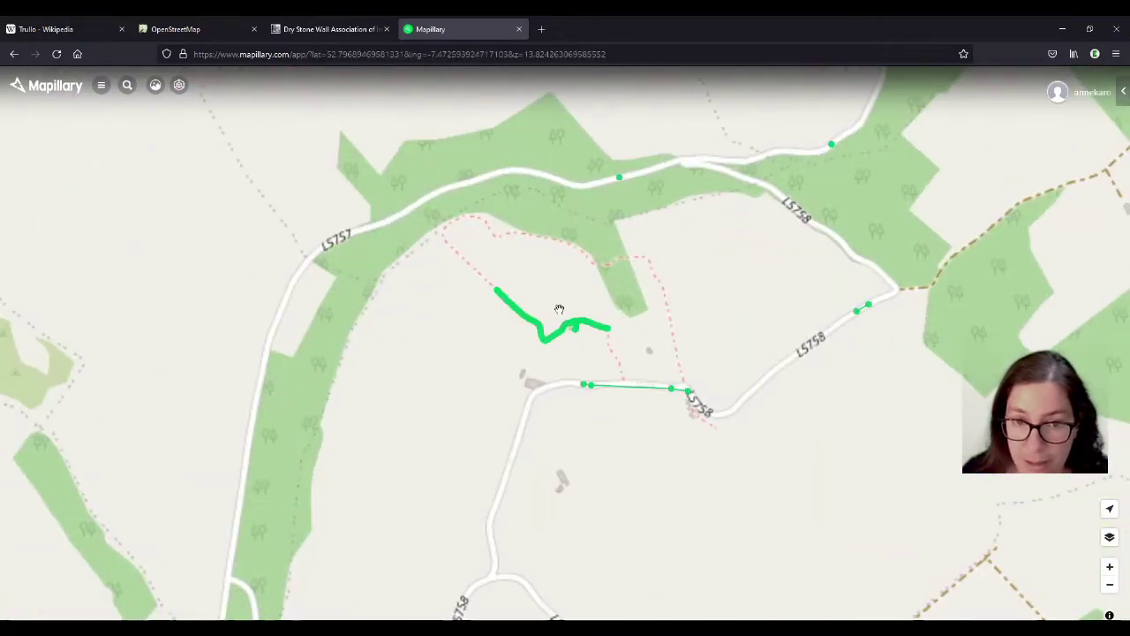
scroll(548, 307, up, 2)
scroll(513, 301, up, 2)
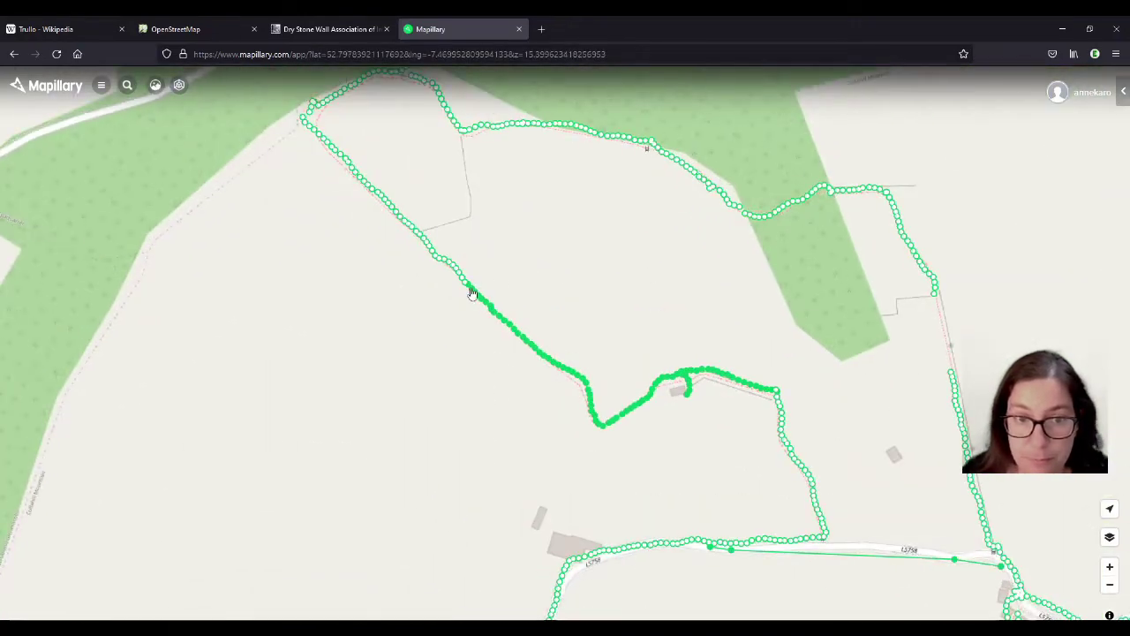
mouse_move(470, 292)
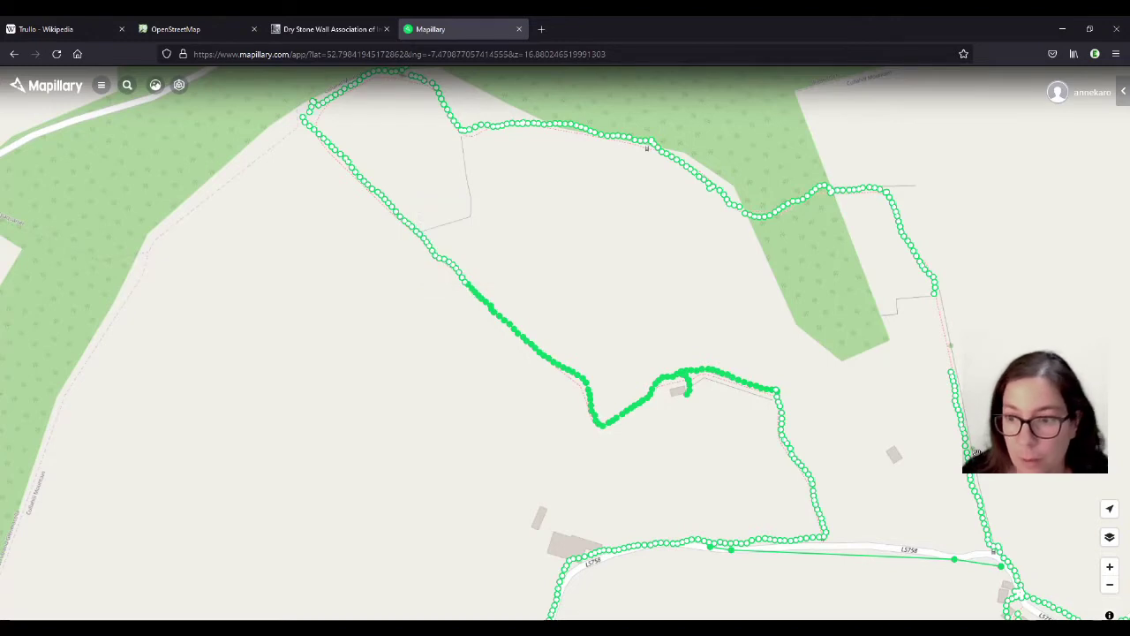
click(468, 287)
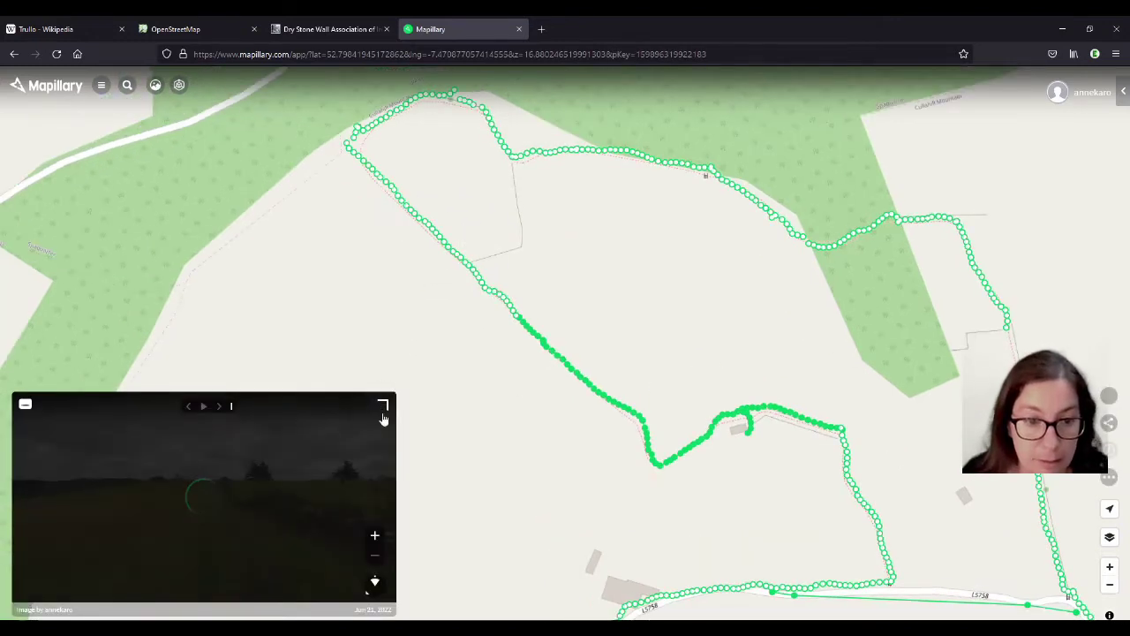
Show the photo full-screen with the map collapsed, step forward along the wall, then back one.
click(384, 408)
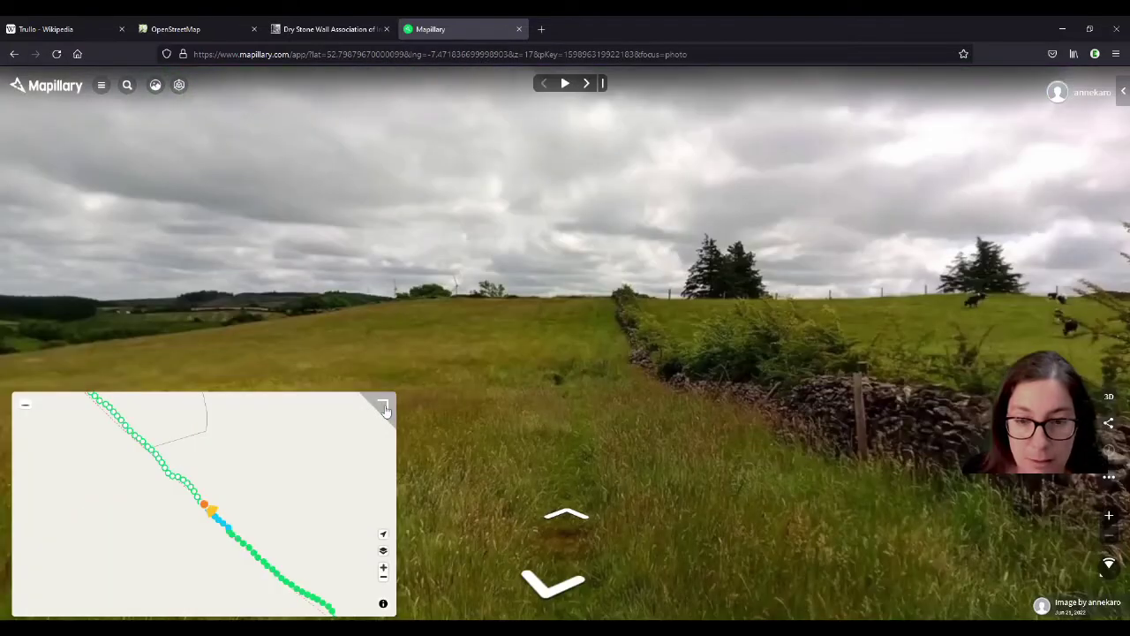
click(26, 408)
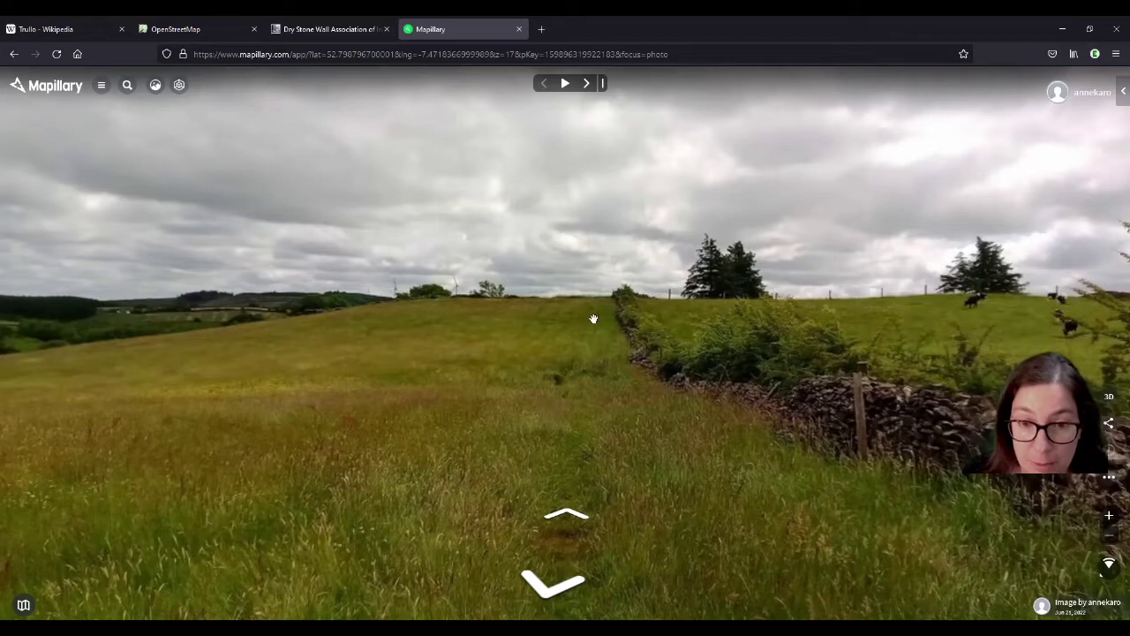
click(569, 517)
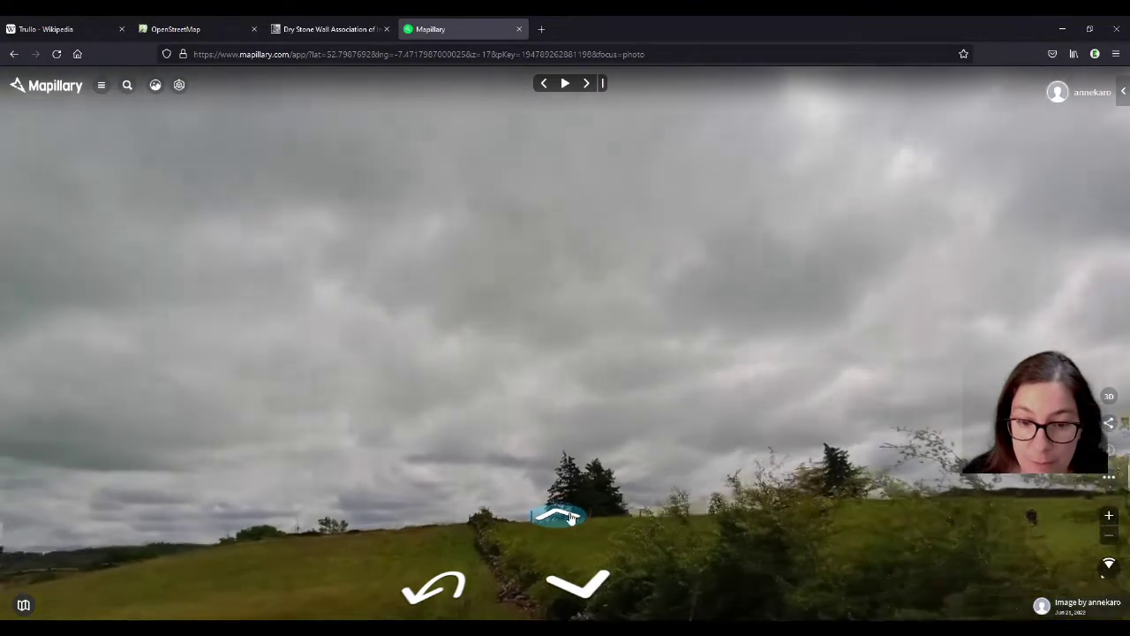
click(568, 518)
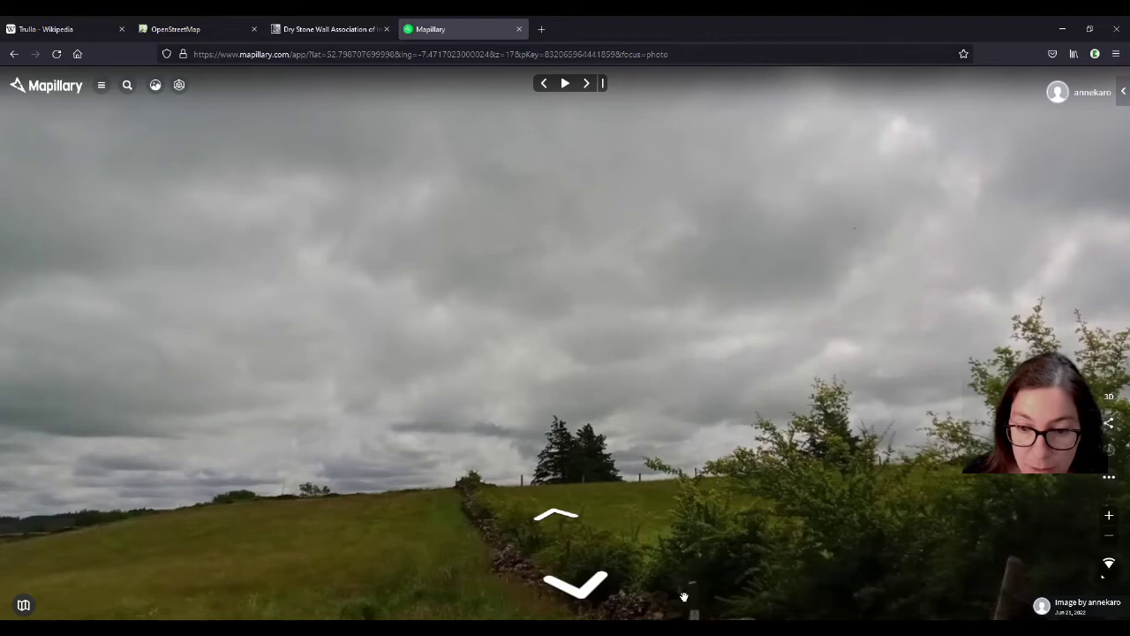
click(560, 520)
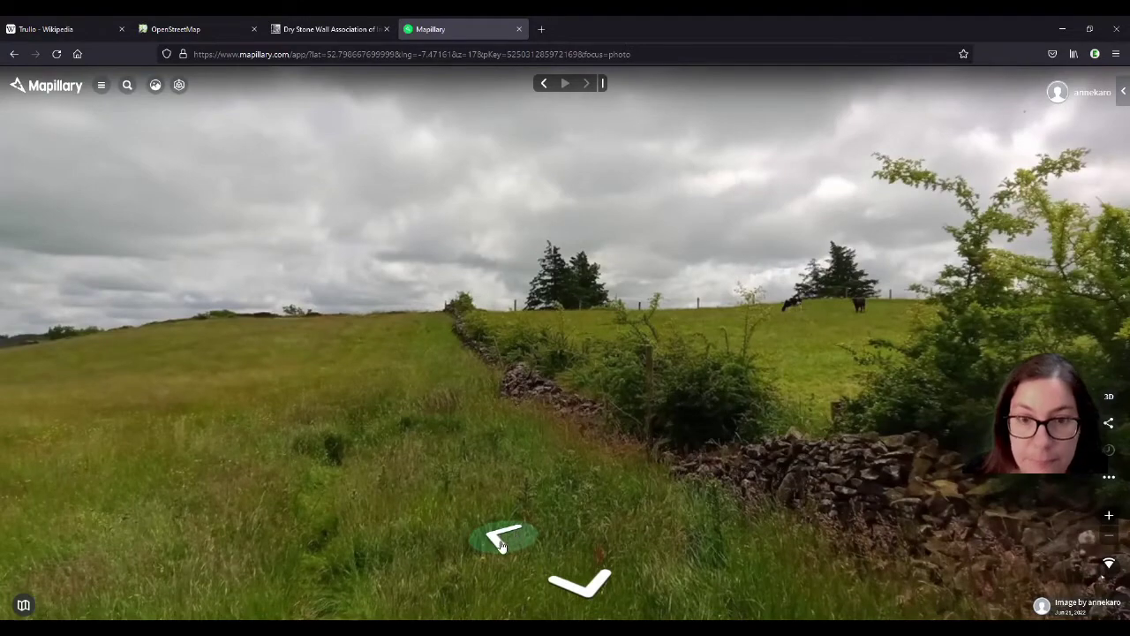
click(511, 538)
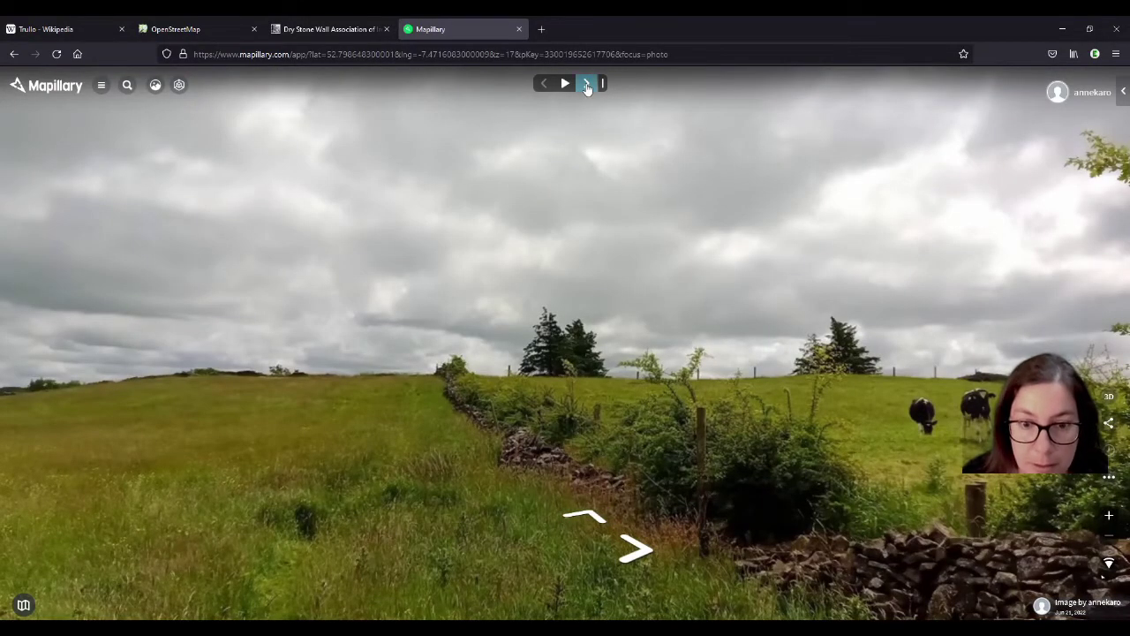
Advance six photos along the stone wall and bring back the route minimap.
click(587, 84)
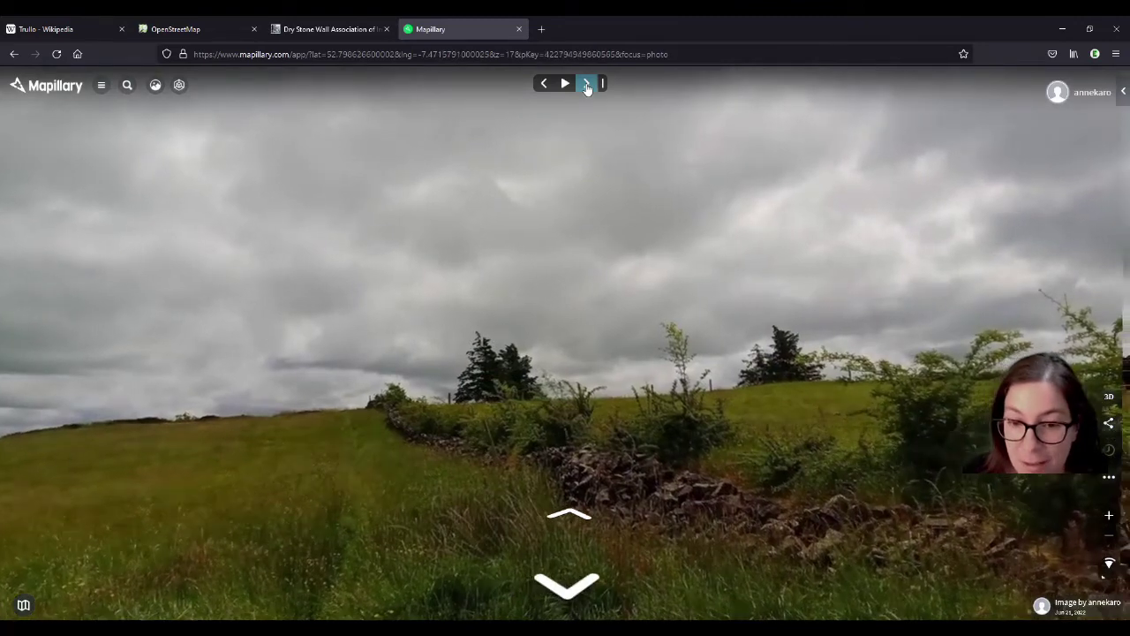
click(587, 84)
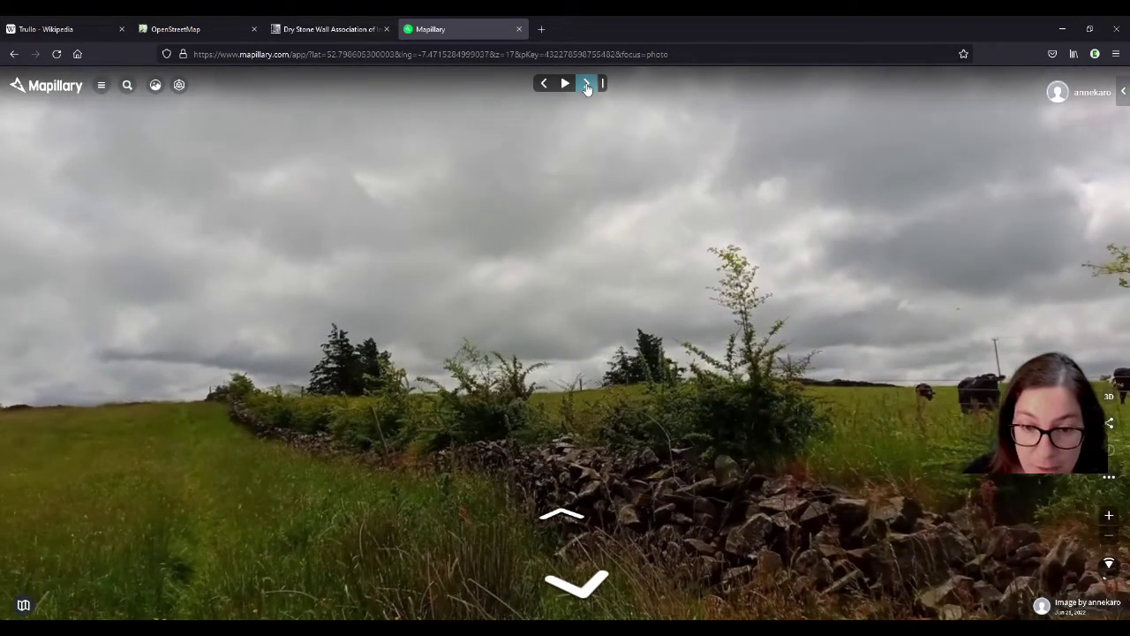
click(587, 83)
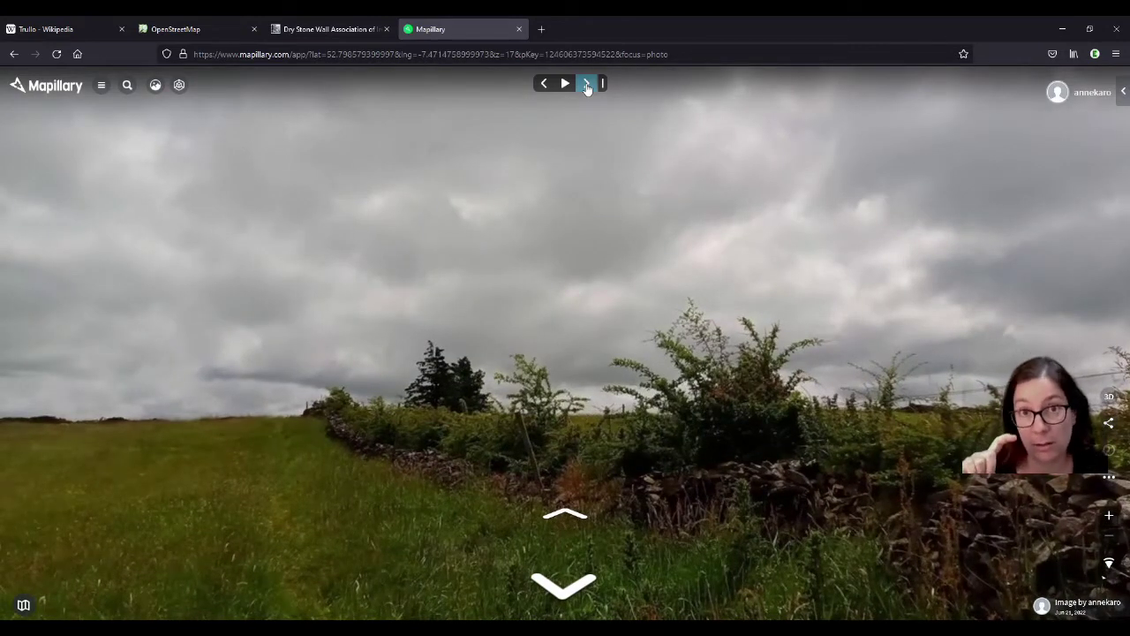
click(588, 85)
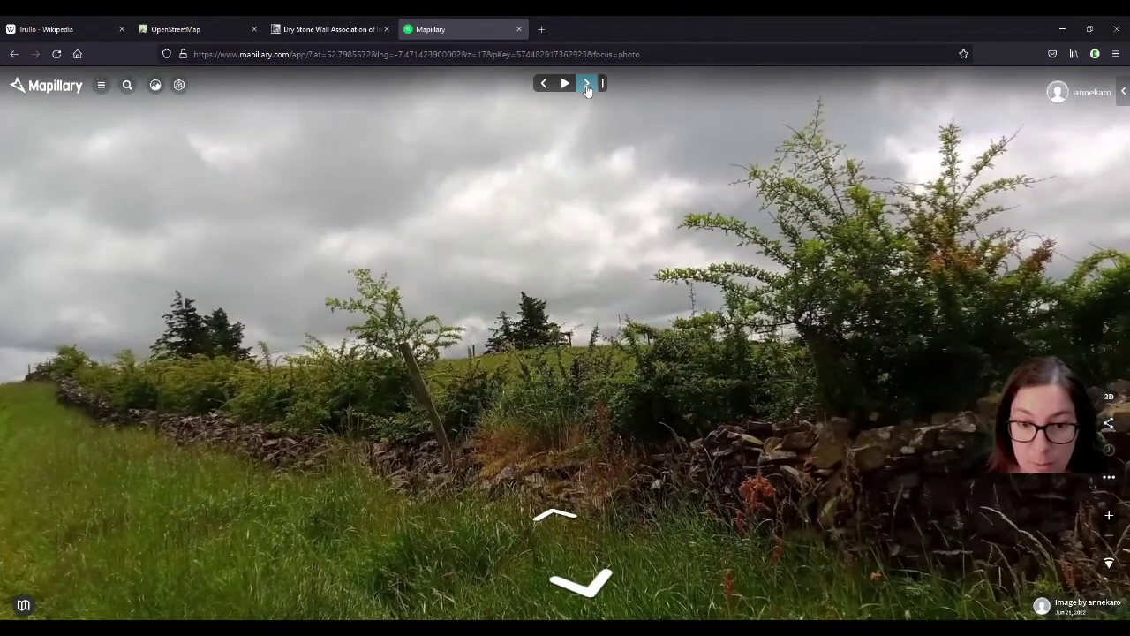
click(587, 84)
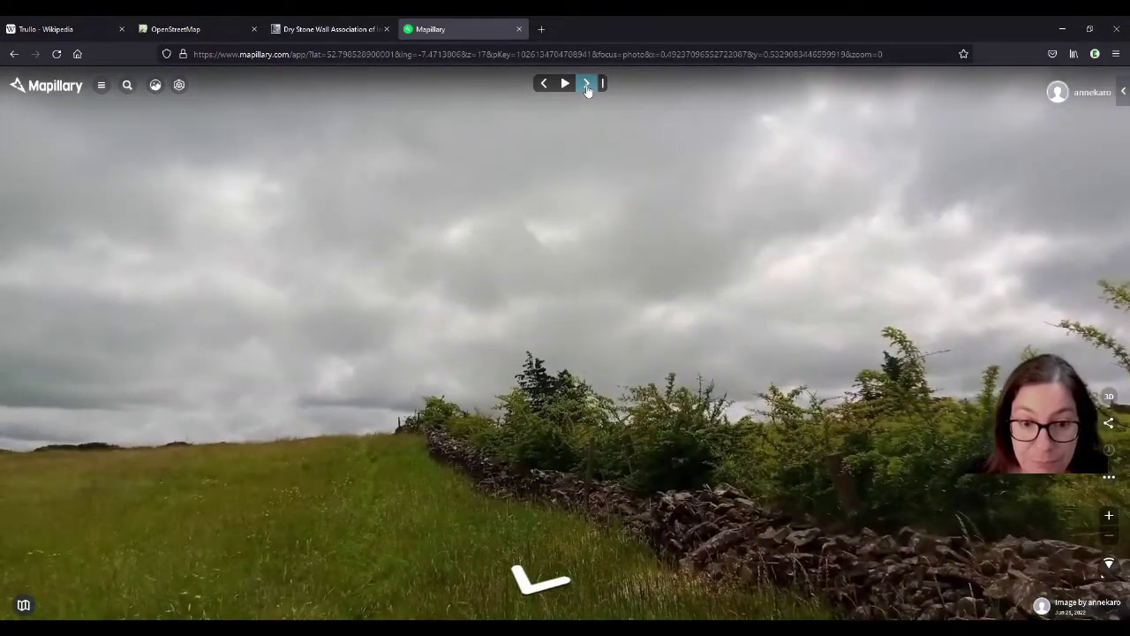
click(587, 83)
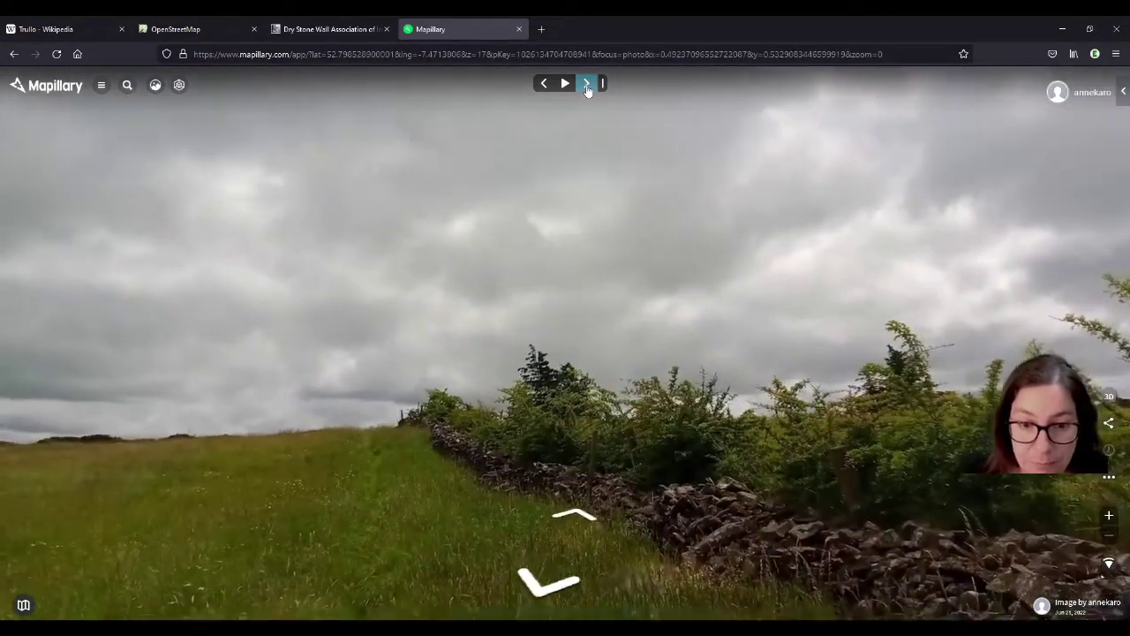
click(25, 608)
Open the photo at a chosen point on the minimap route, then collapse the minimap.
drag(306, 486, 233, 449)
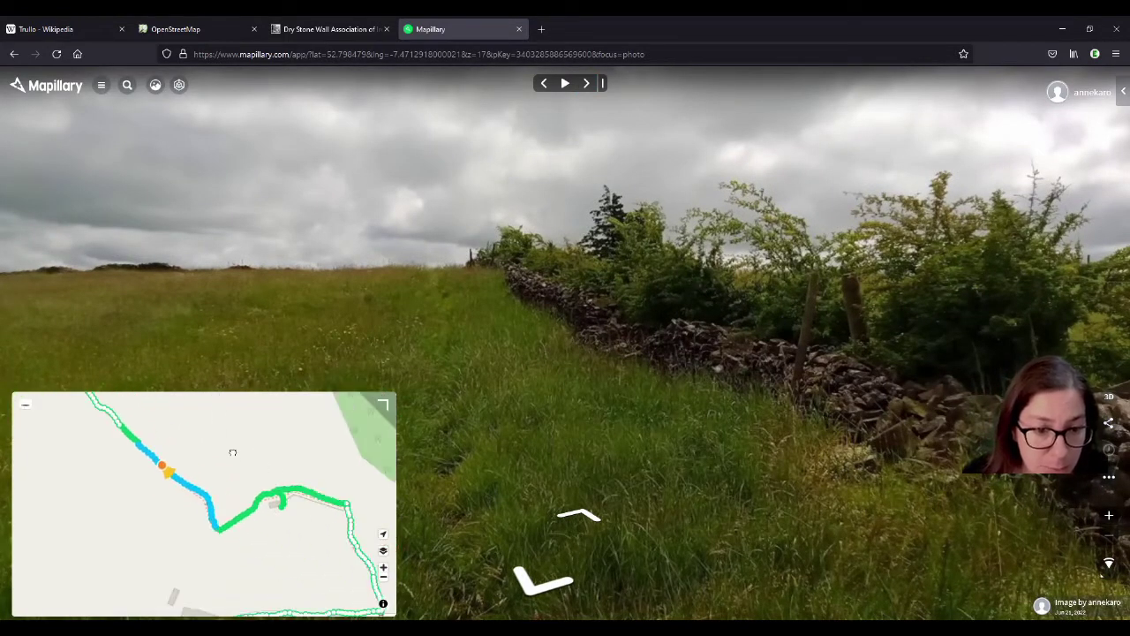
scroll(264, 499, up, 3)
scroll(220, 541, down, 3)
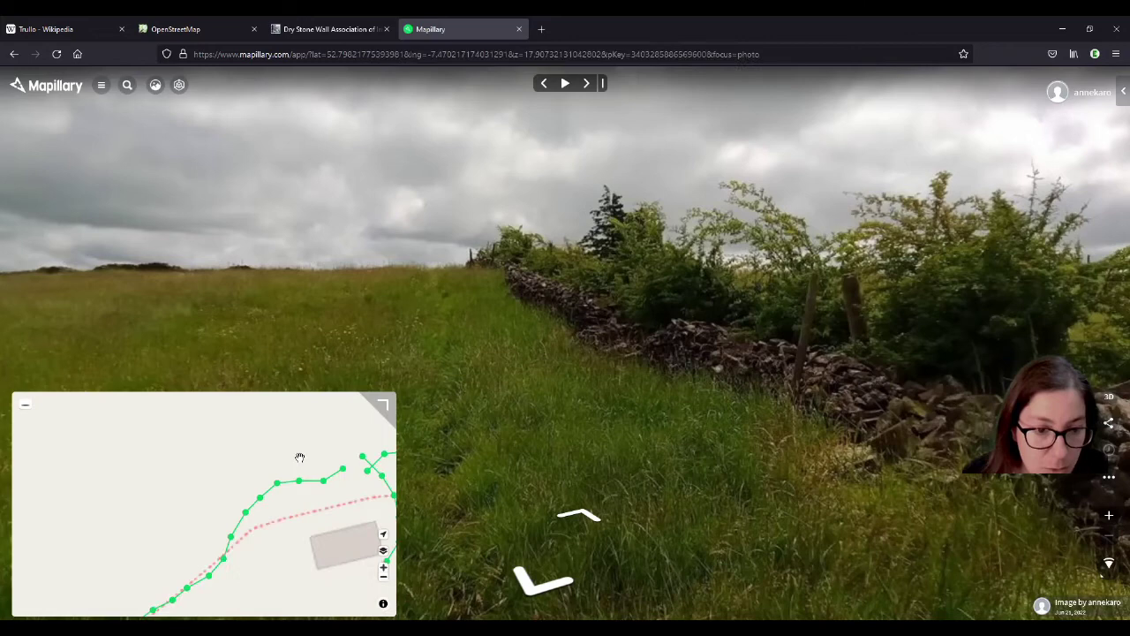
click(251, 529)
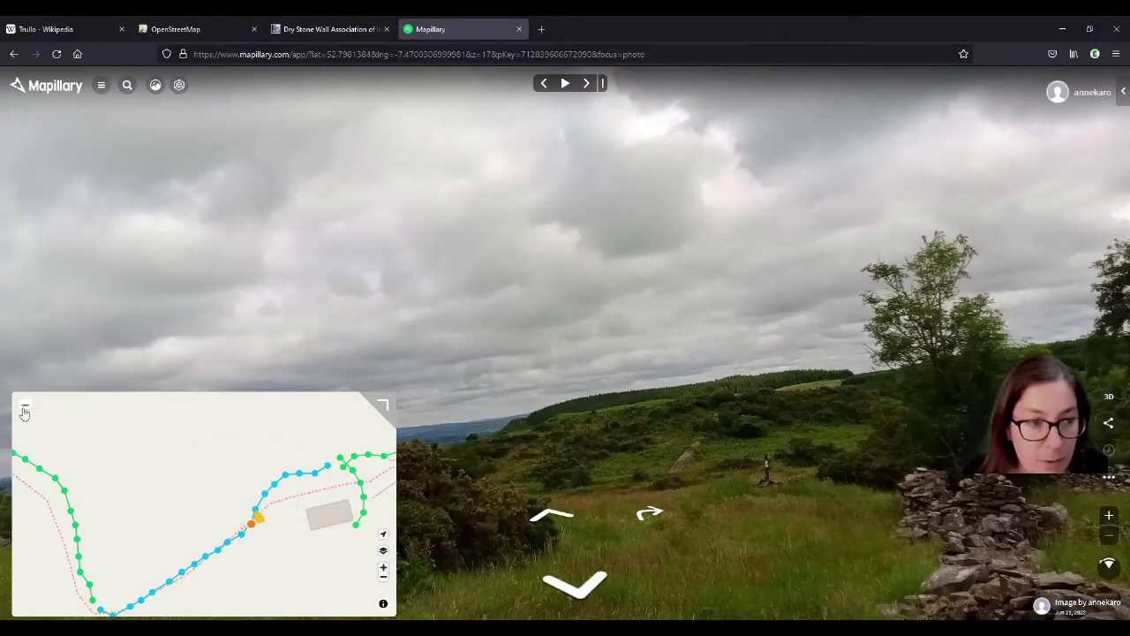
click(25, 403)
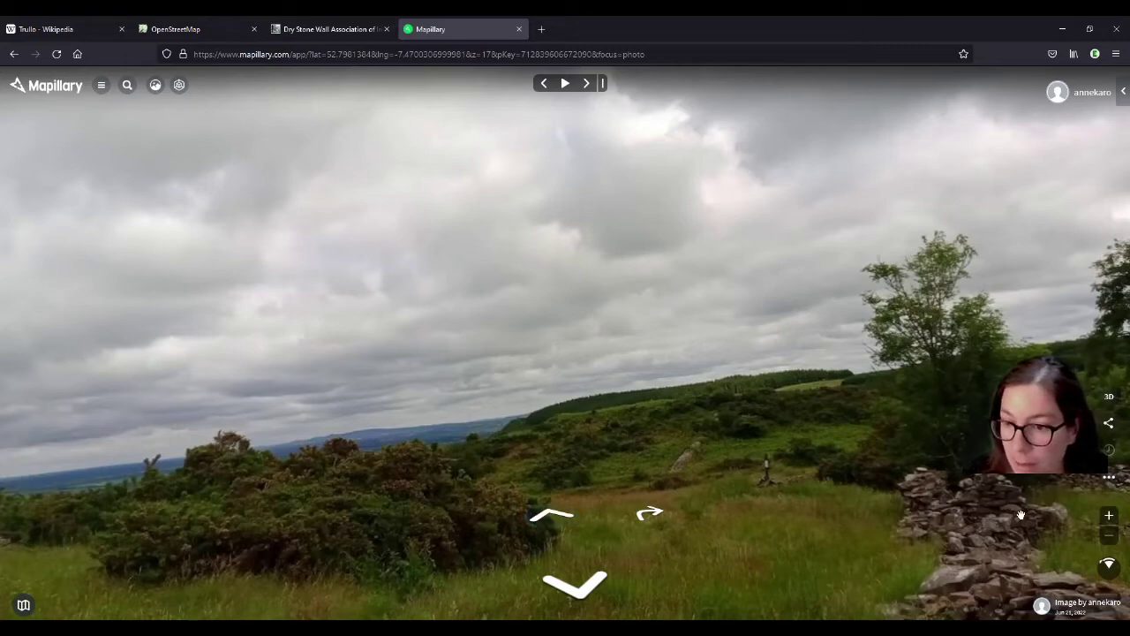
Step forward through the images, turning right toward the stone wall and into the walled field.
click(563, 524)
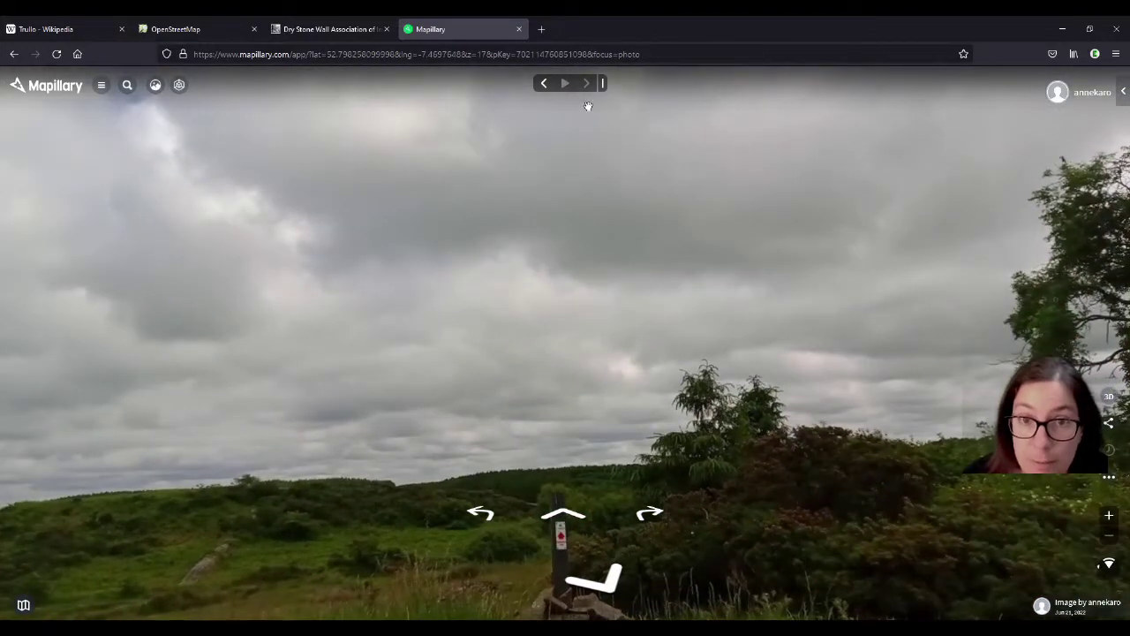
click(650, 518)
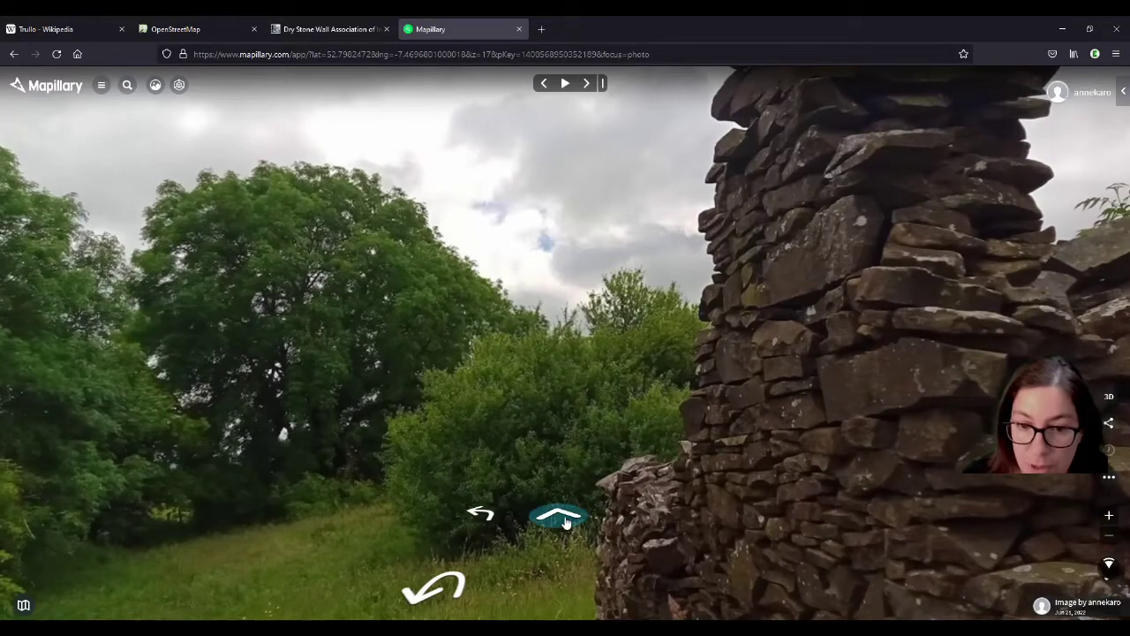
click(585, 86)
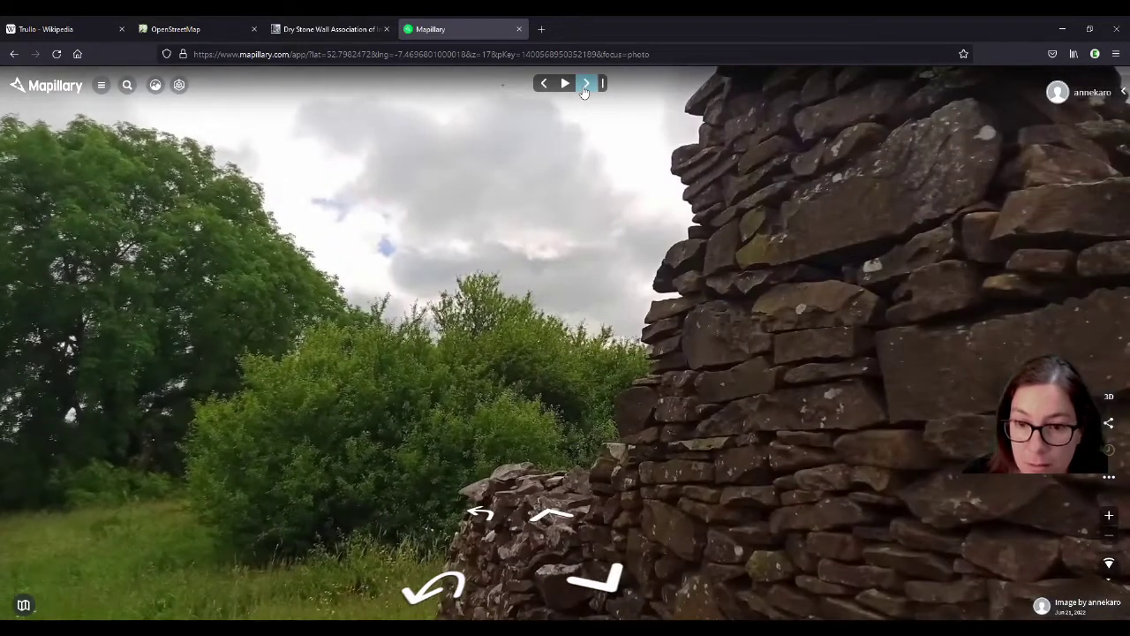
click(589, 86)
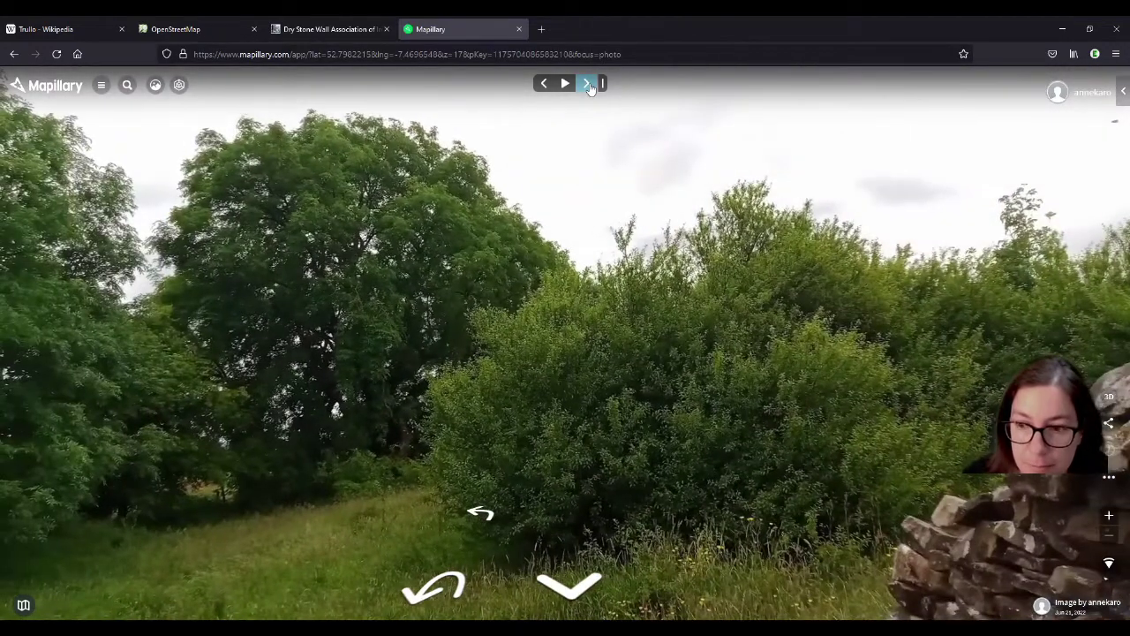
click(590, 86)
click(590, 86)
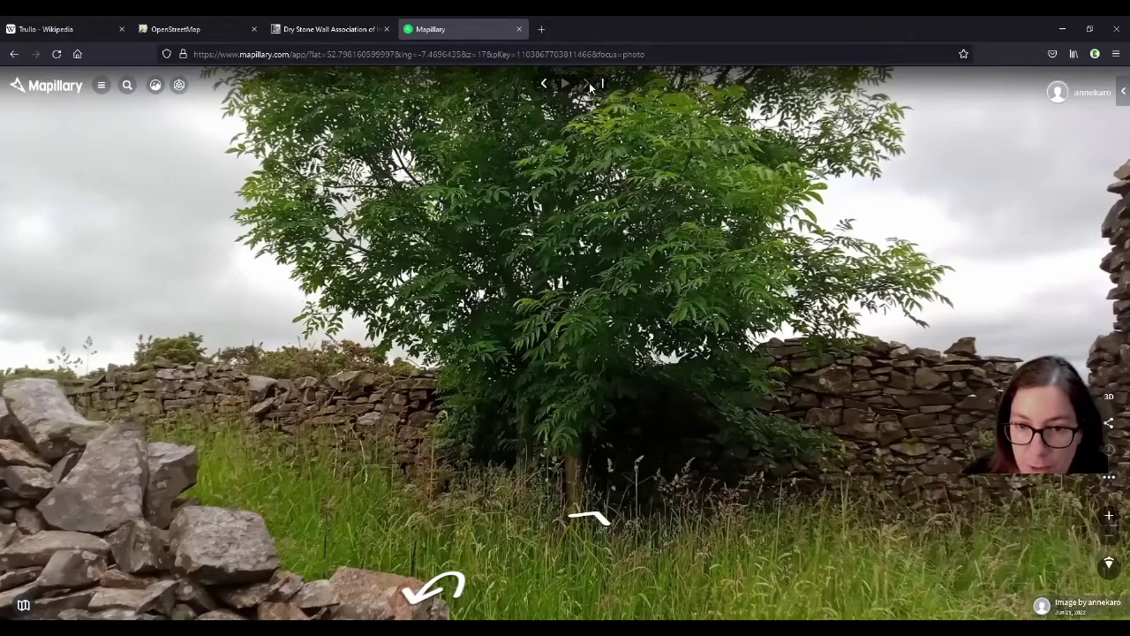
click(589, 85)
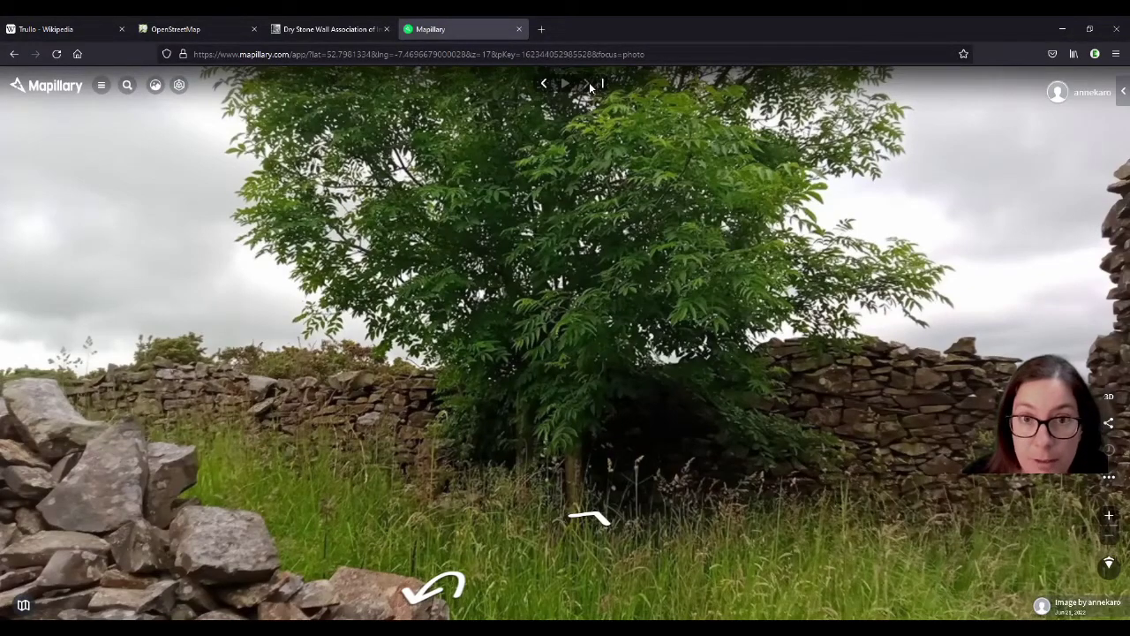
click(597, 521)
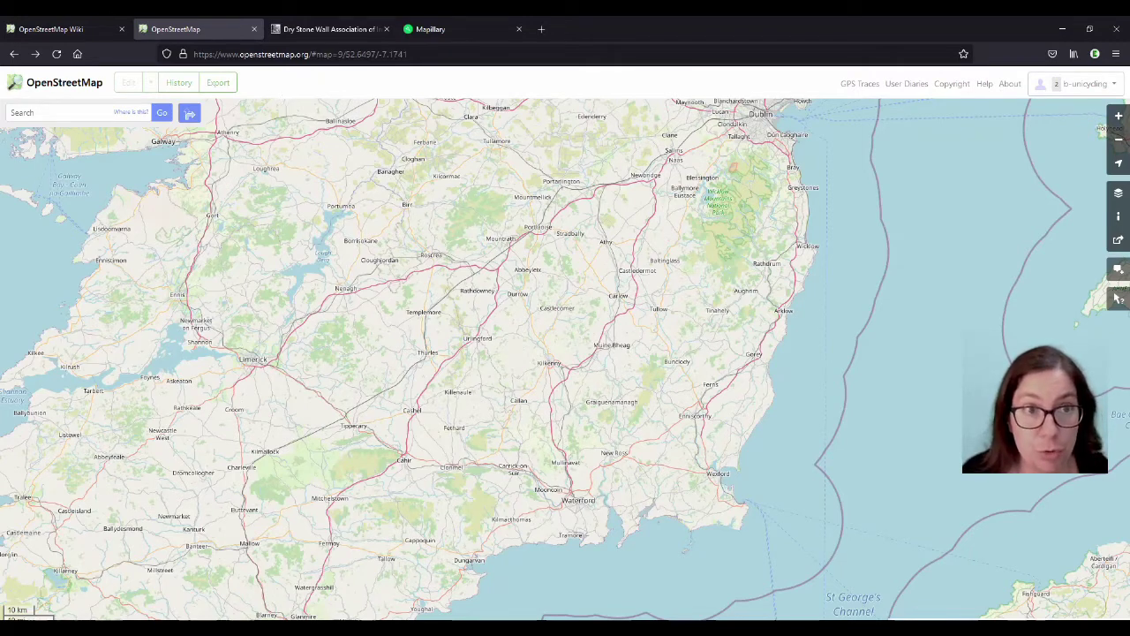
key(ctrl+l)
text(httpo)
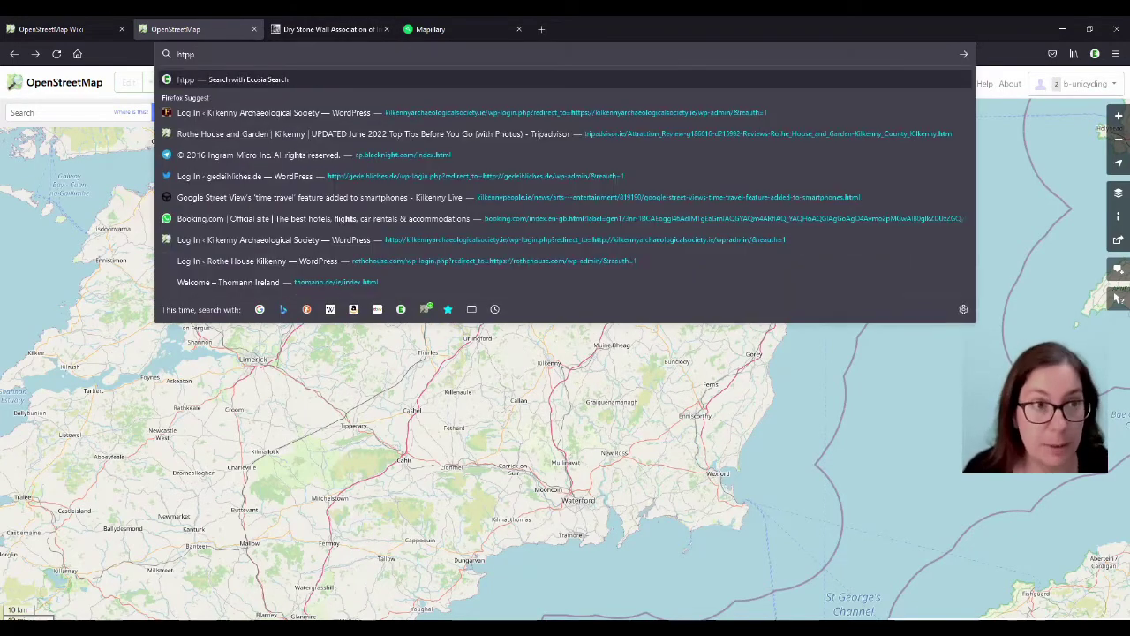
key(BackSpace)
key(BackSpace)
text(t)
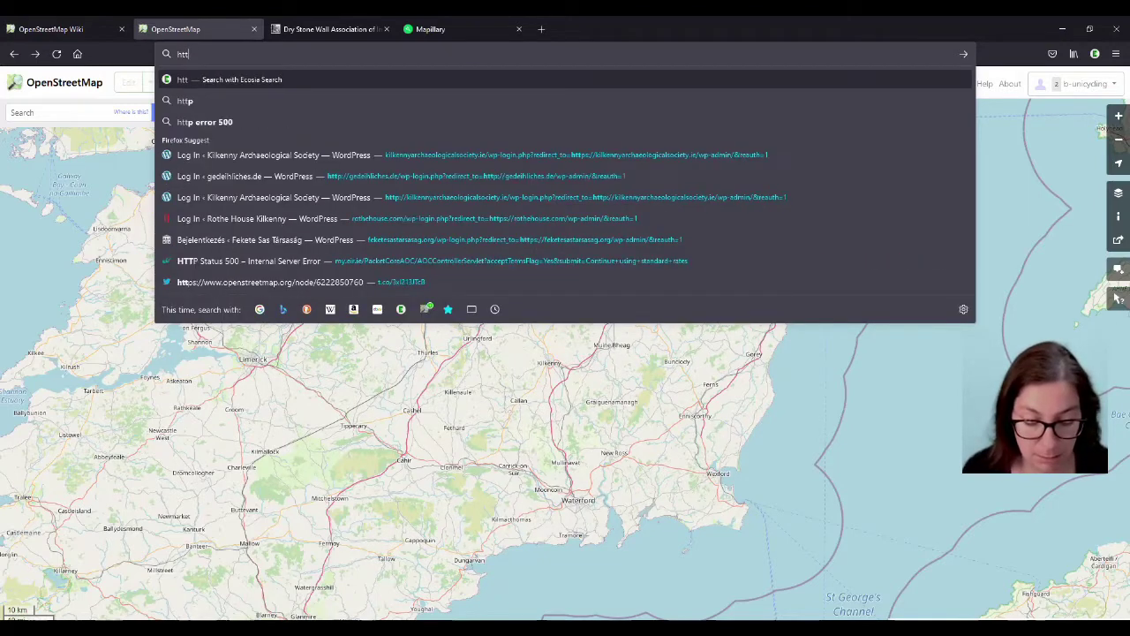
text(ps://overpass-turbo.eu/)
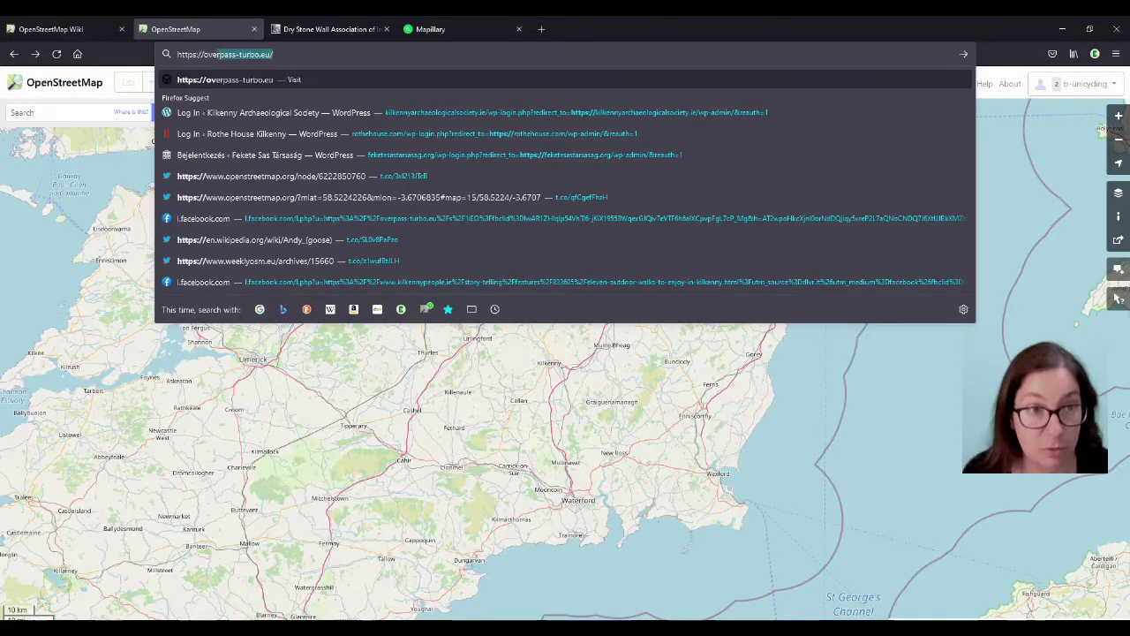
key(Return)
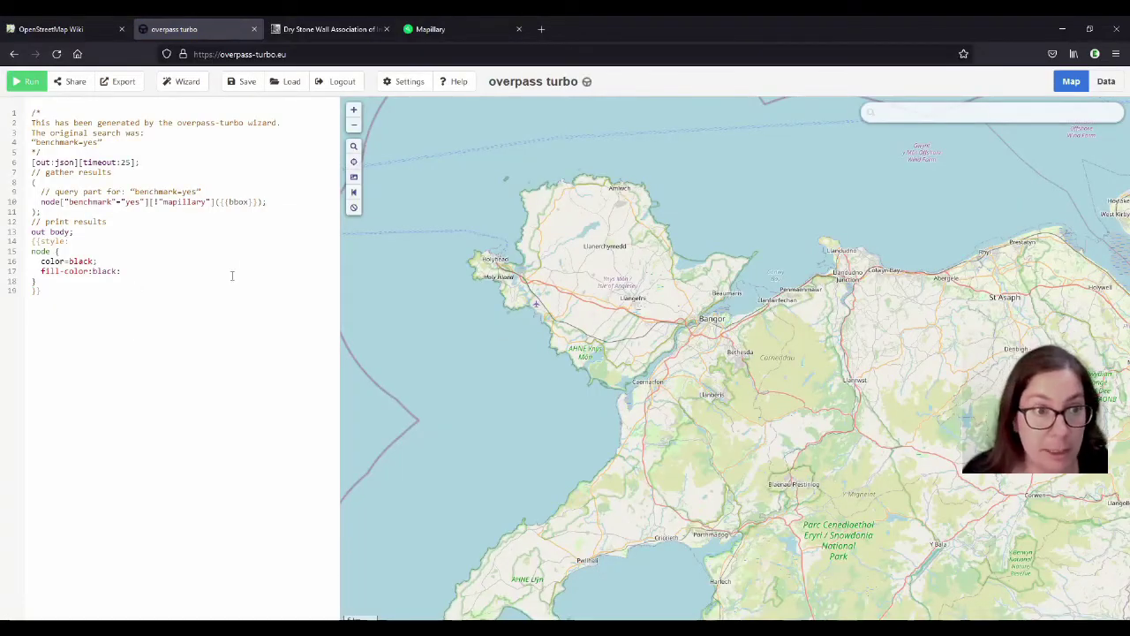
scroll(861, 369, down, 3)
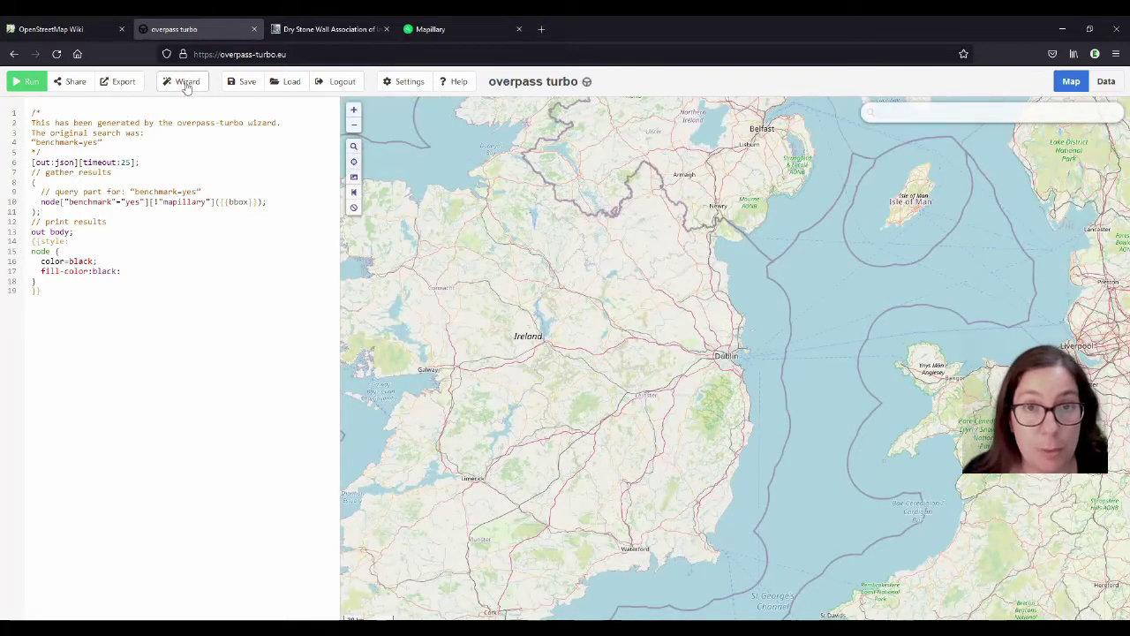
click(187, 84)
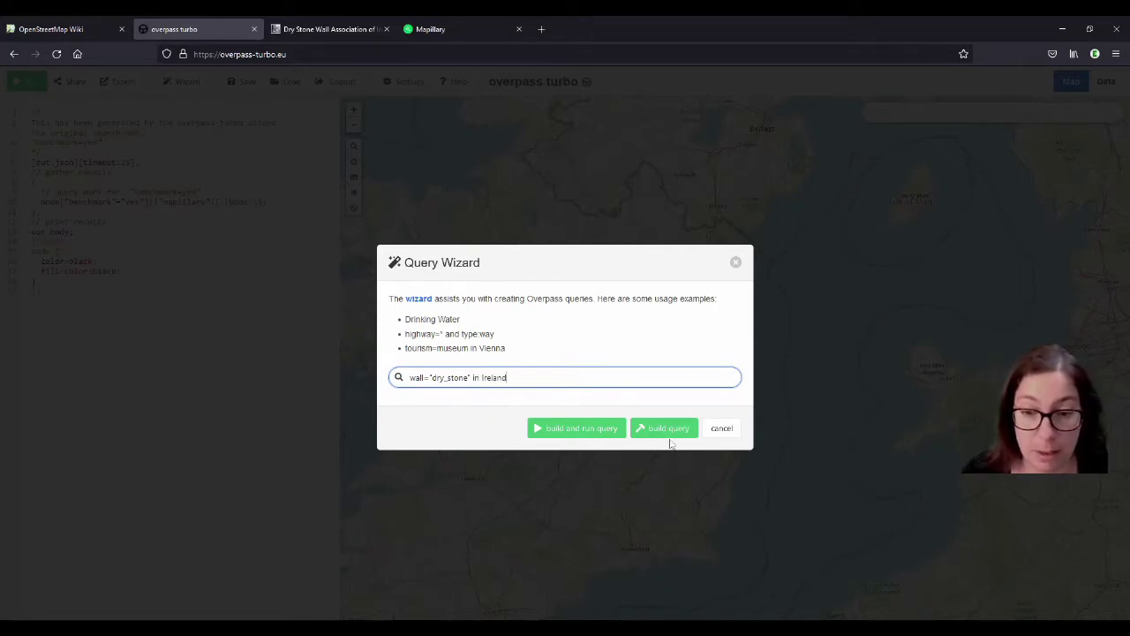
Build the wall="dry_stone" in Ireland query and delete its node line.
click(668, 428)
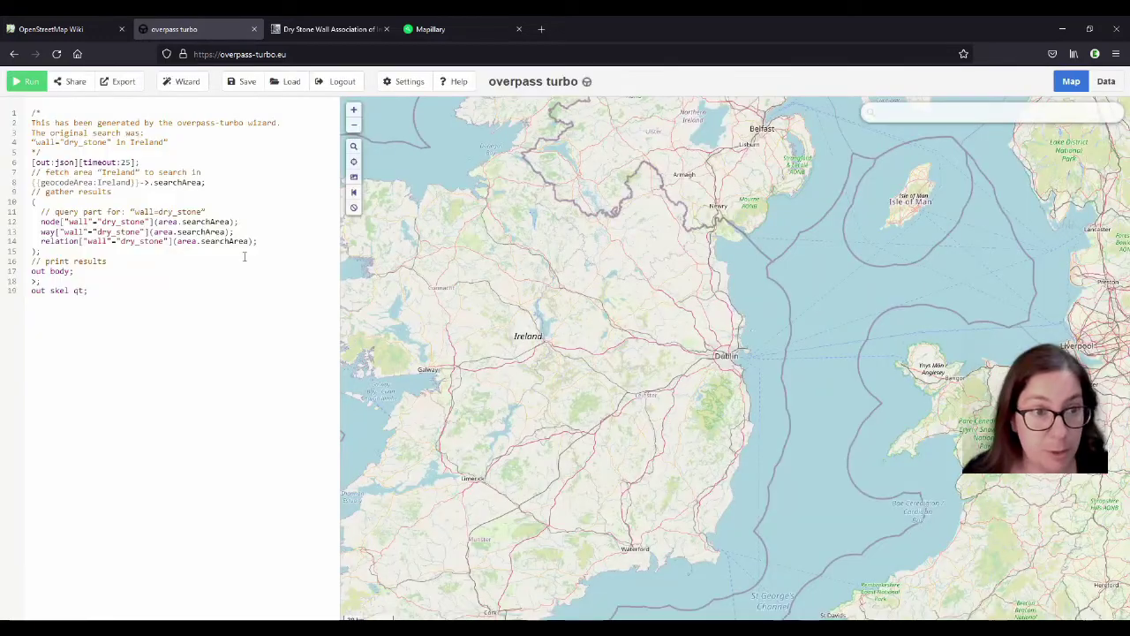
drag(262, 222, 261, 212)
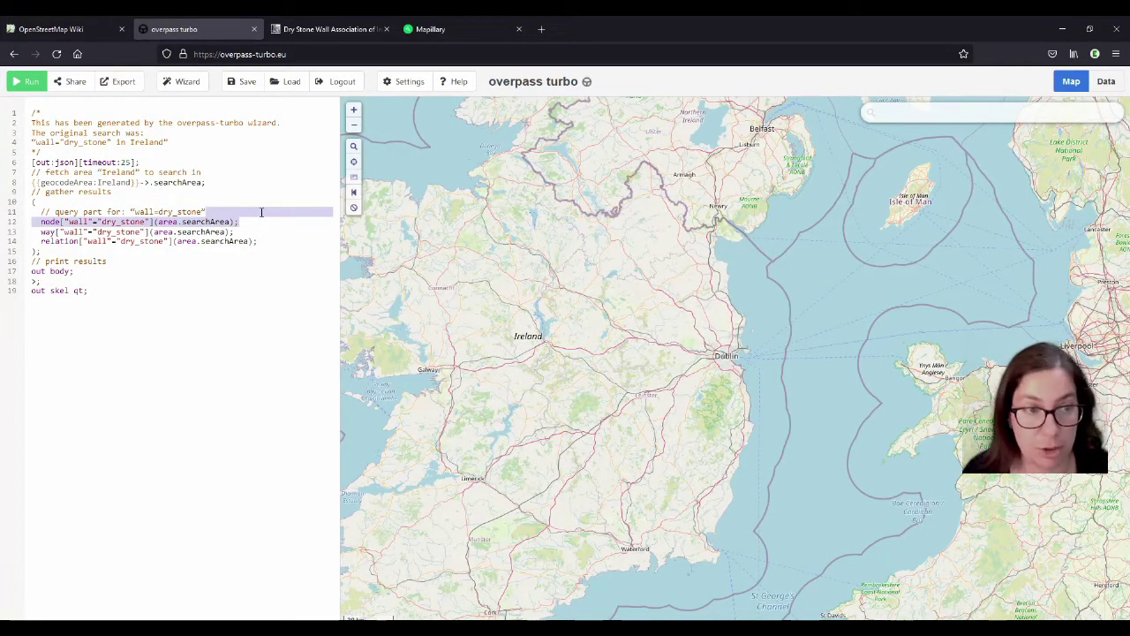
key(Delete)
Centre the map on Ireland and remove the [timeout:25] setting from the query.
drag(480, 354, 592, 365)
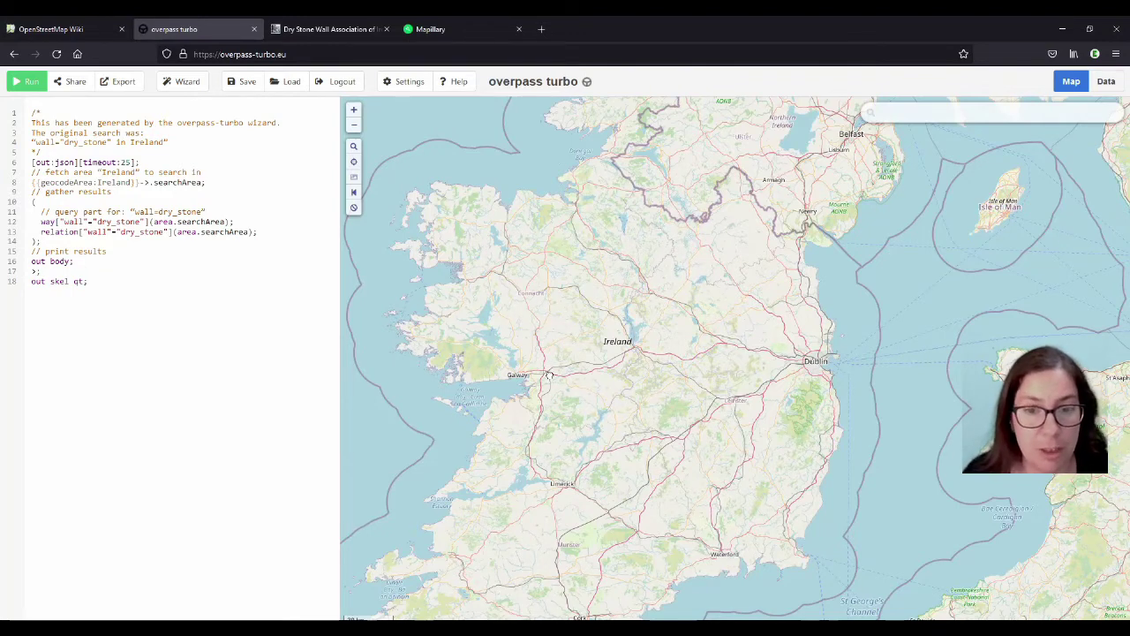
drag(550, 377, 604, 336)
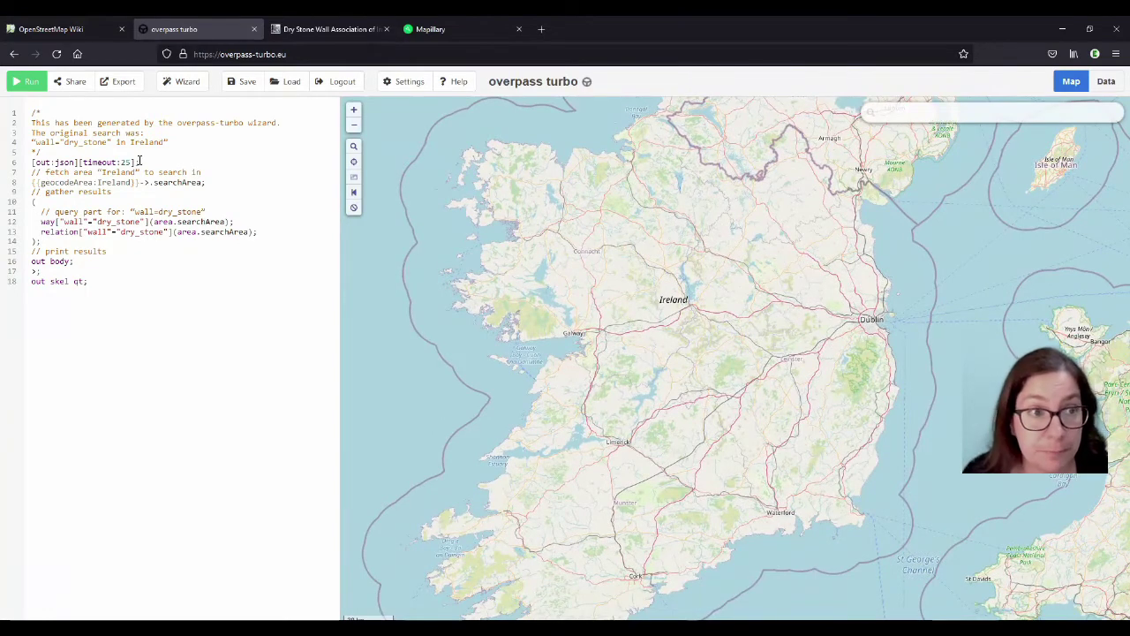
drag(137, 162, 81, 162)
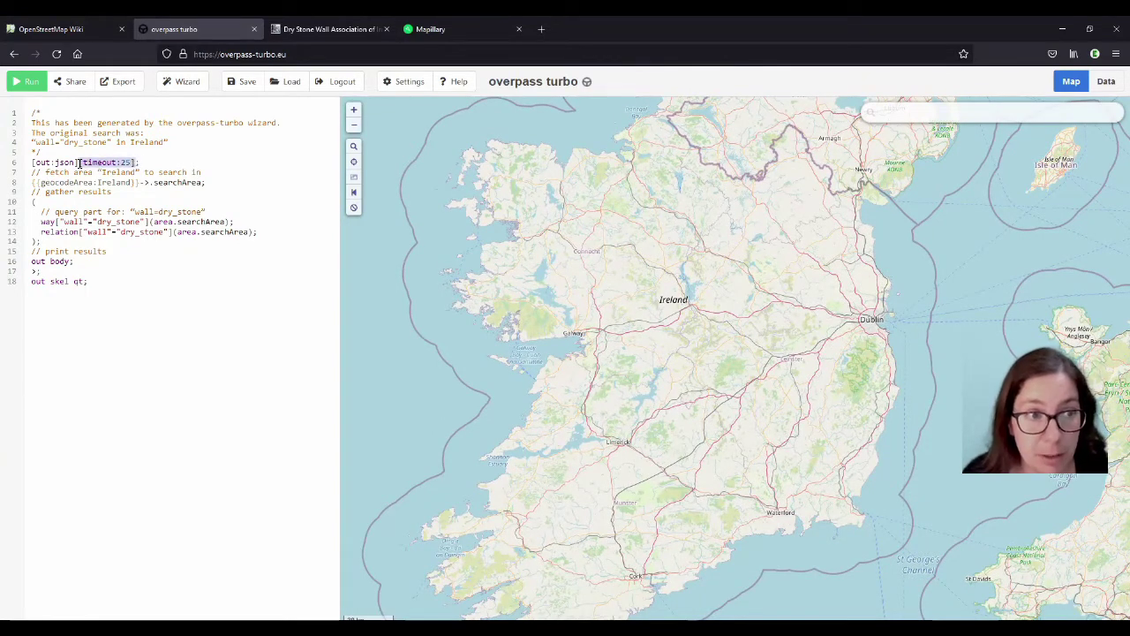
key(BackSpace)
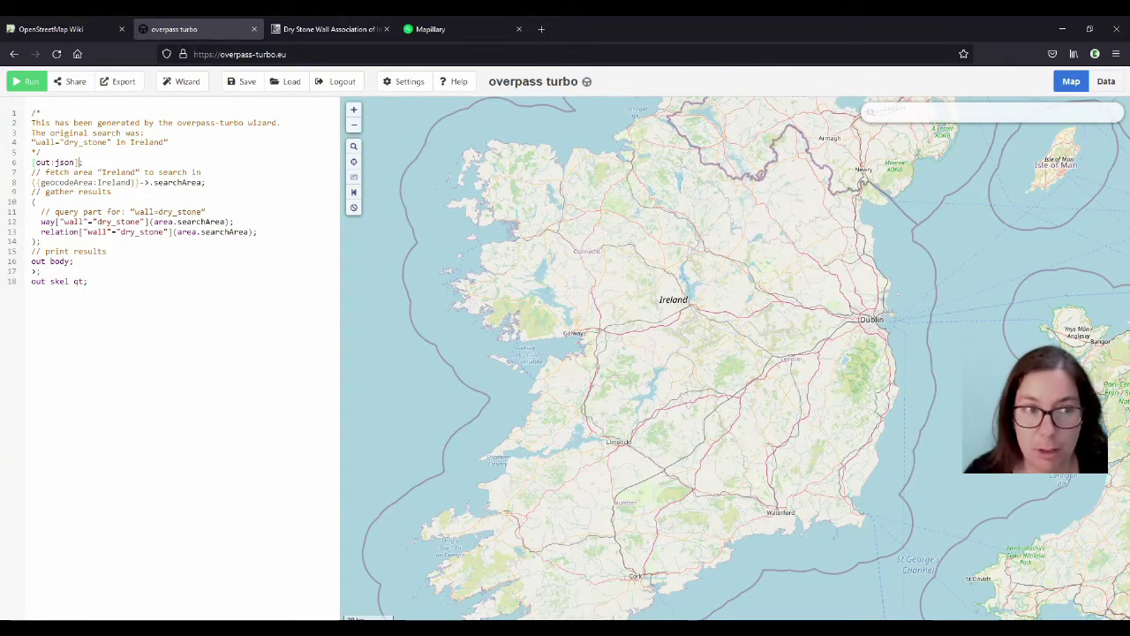
Run the query and continue past the large-data warning, loading 3517 ways and 3 relations.
click(31, 86)
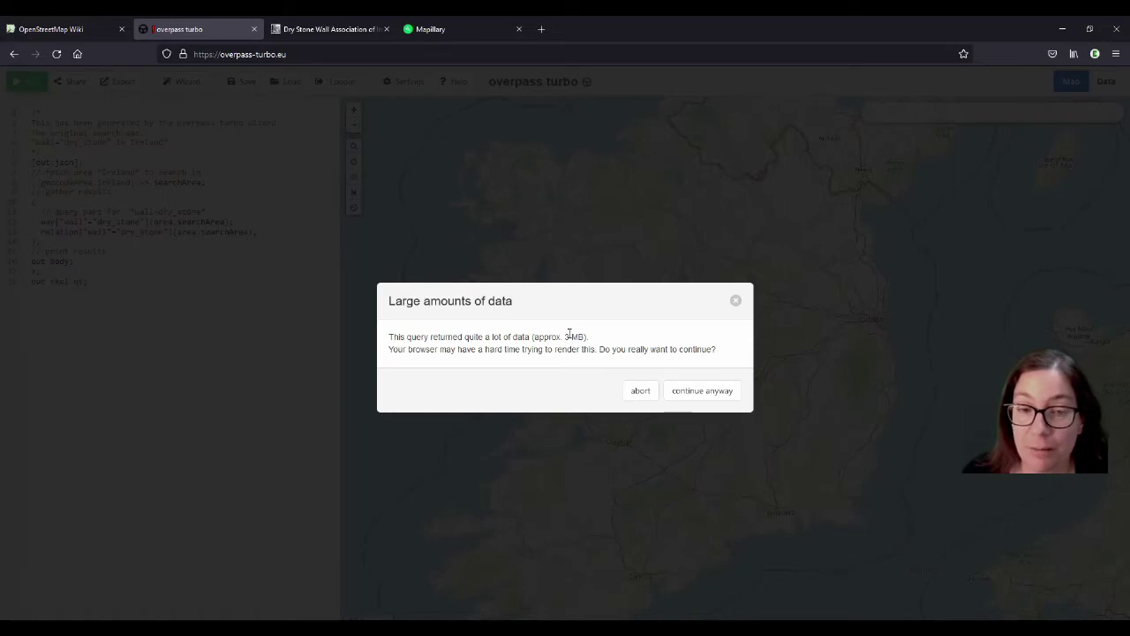
click(717, 394)
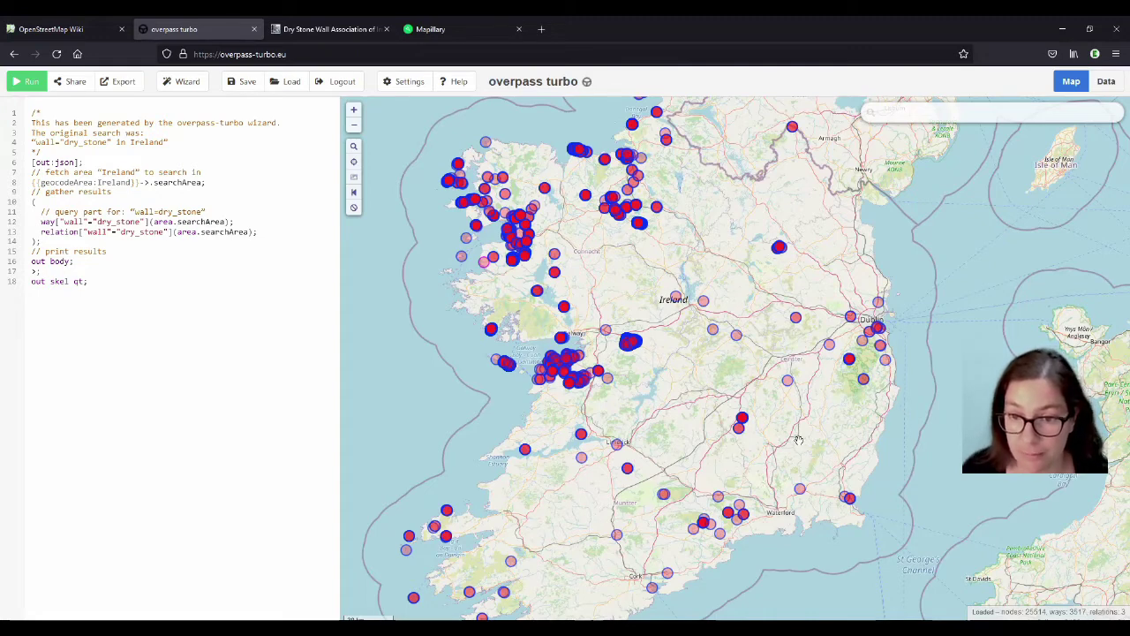
Zoom around Galway and the Burren, then into the dense wall cluster northeast of Loughrea.
scroll(757, 424, up, 3)
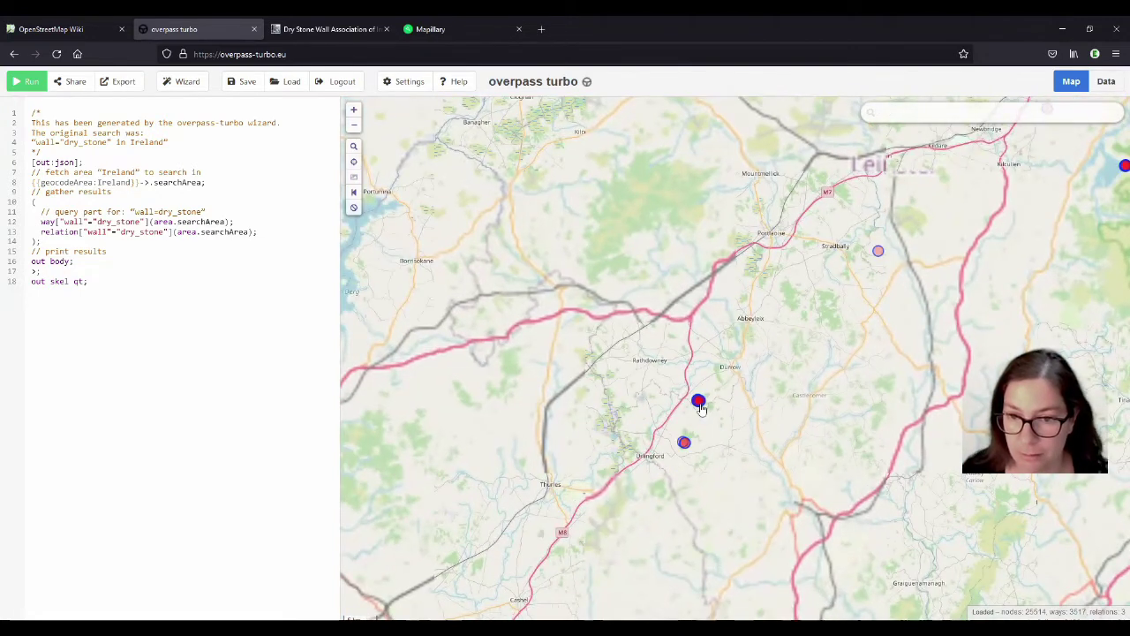
scroll(698, 400, up, 1)
scroll(697, 399, up, 3)
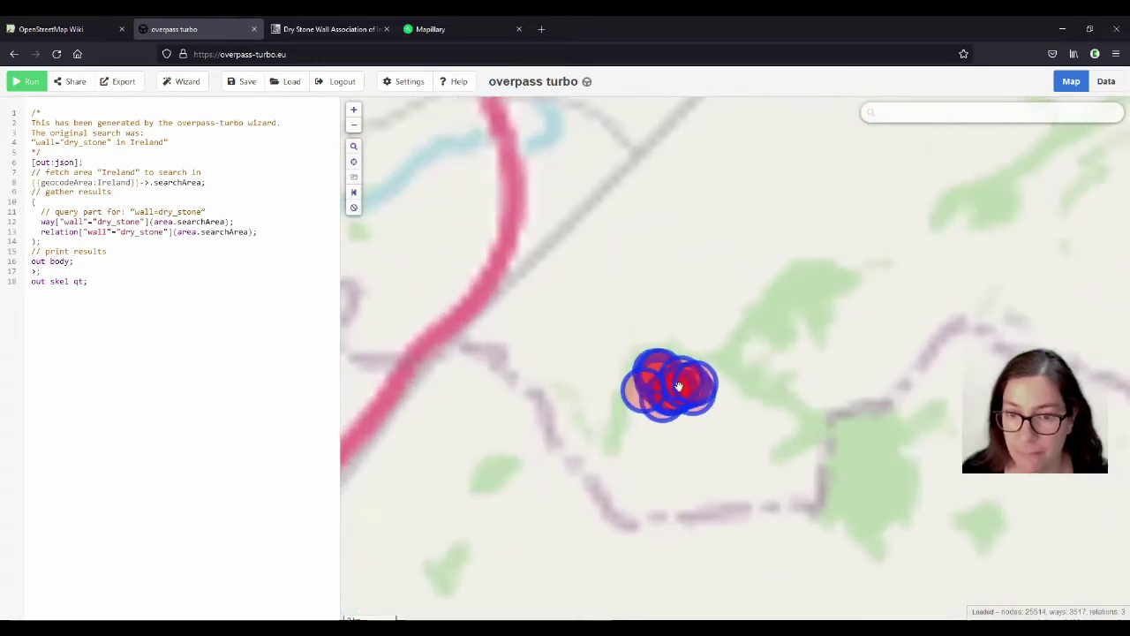
scroll(678, 392, up, 2)
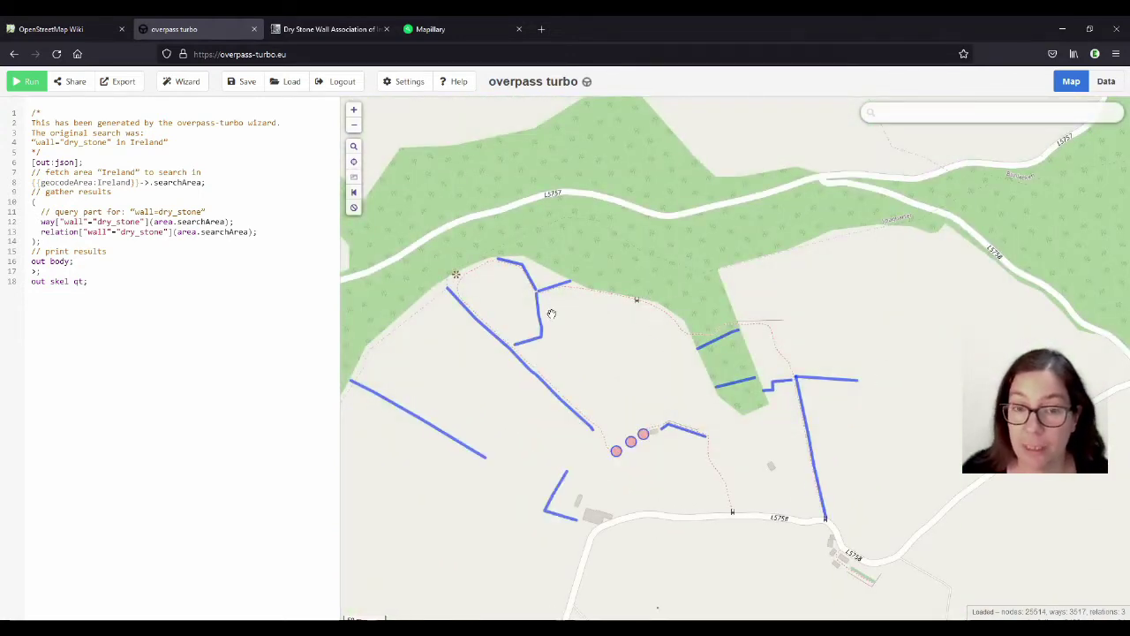
scroll(718, 318, down, 3)
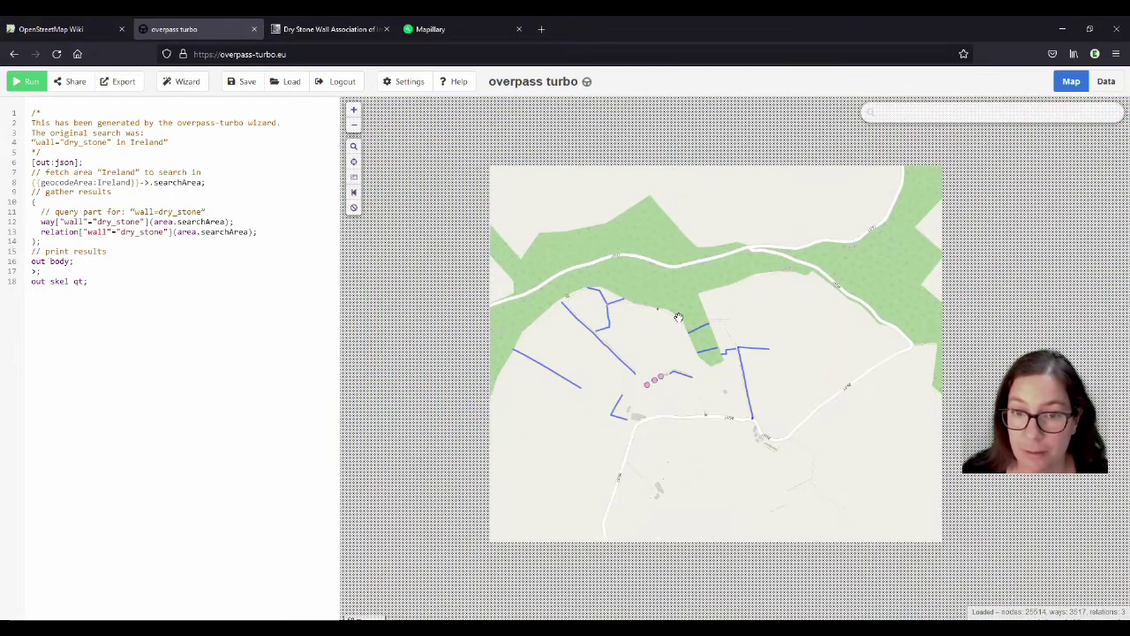
scroll(678, 335, down, 4)
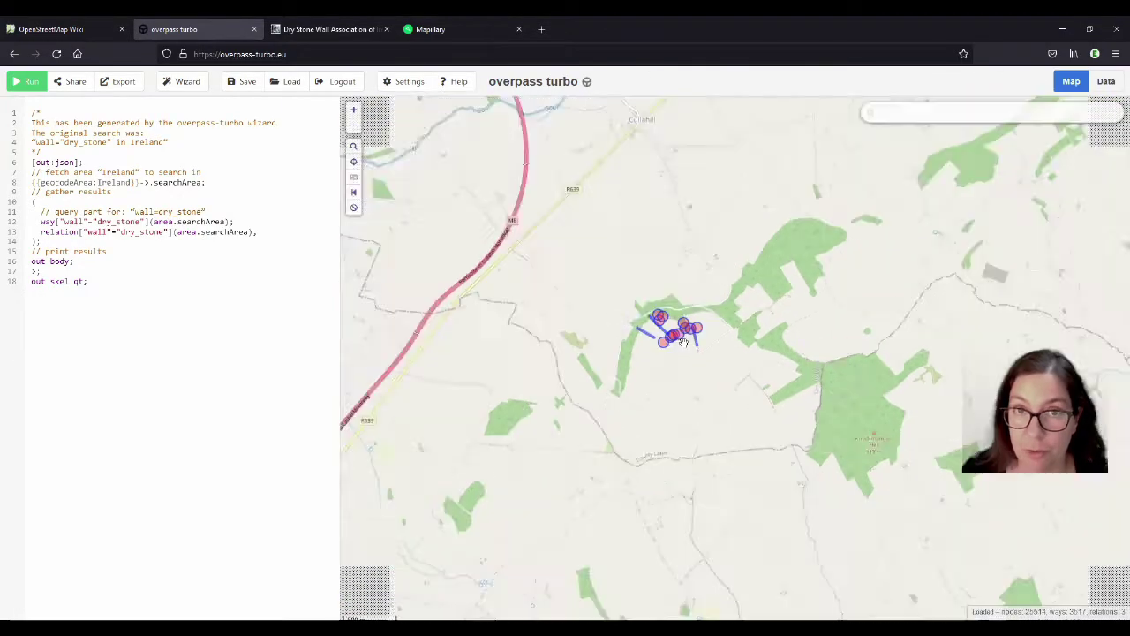
scroll(685, 348, up, 4)
scroll(684, 348, down, 2)
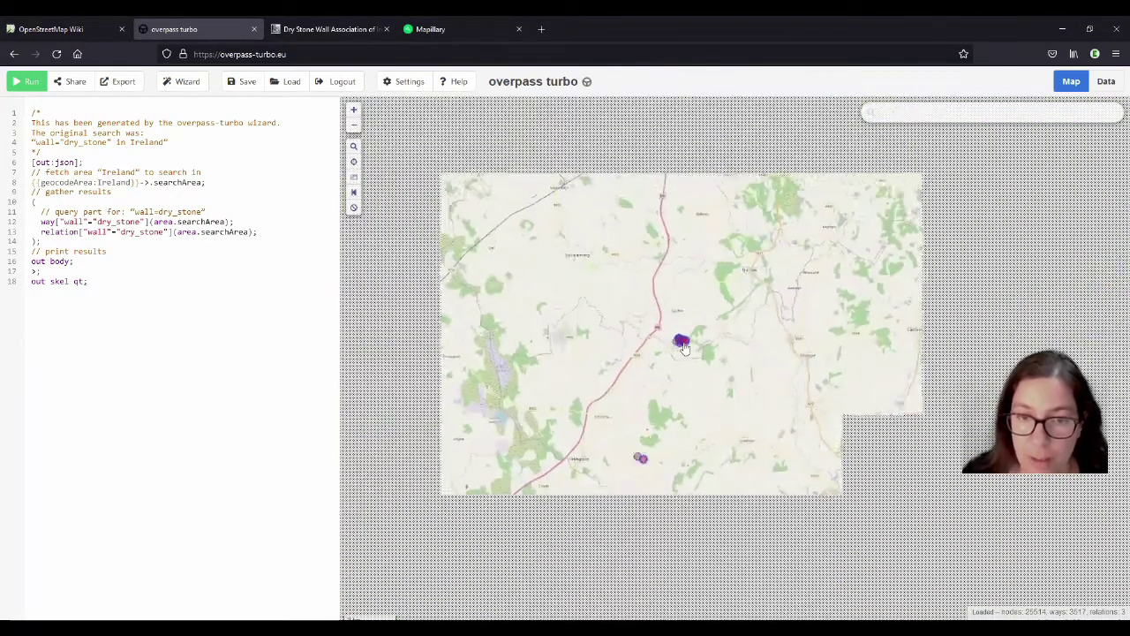
scroll(684, 347, down, 2)
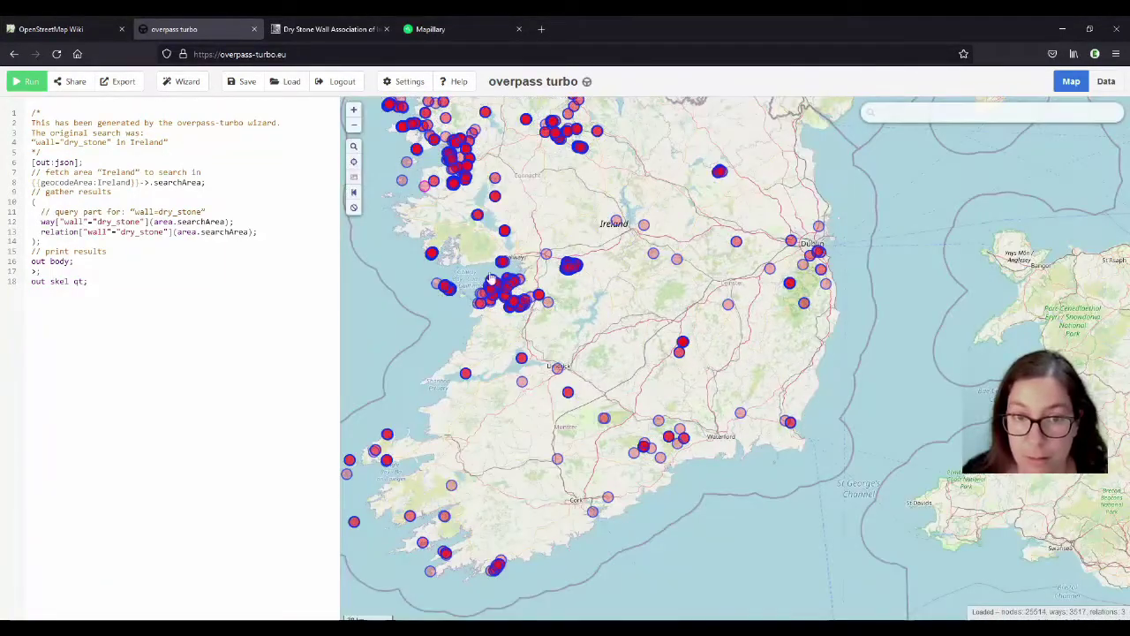
scroll(491, 274, up, 1)
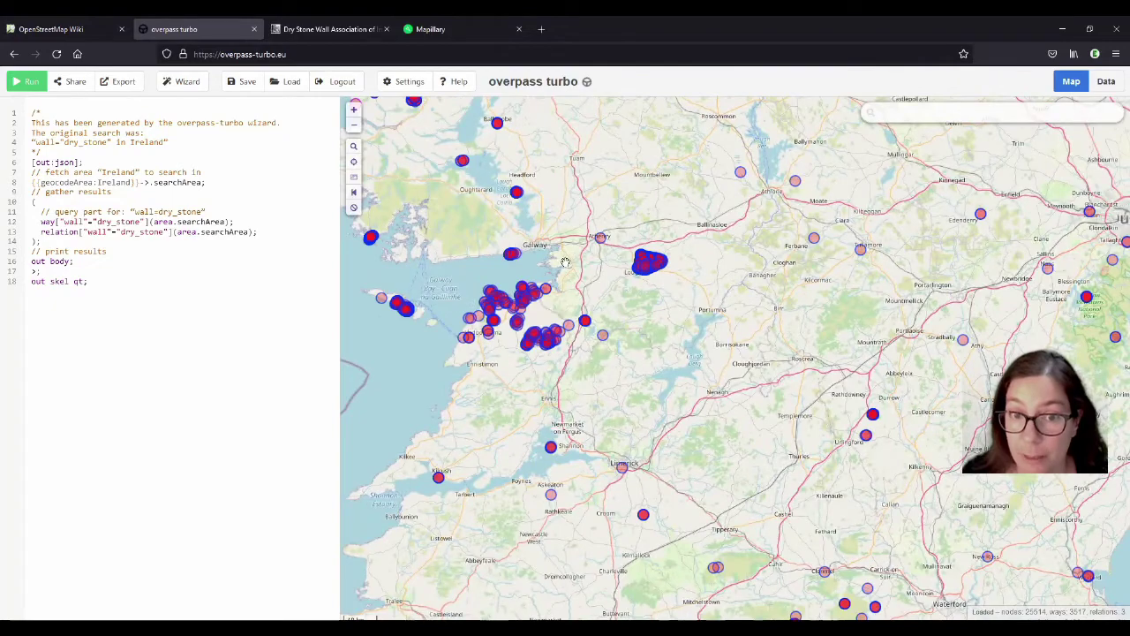
scroll(565, 262, up, 4)
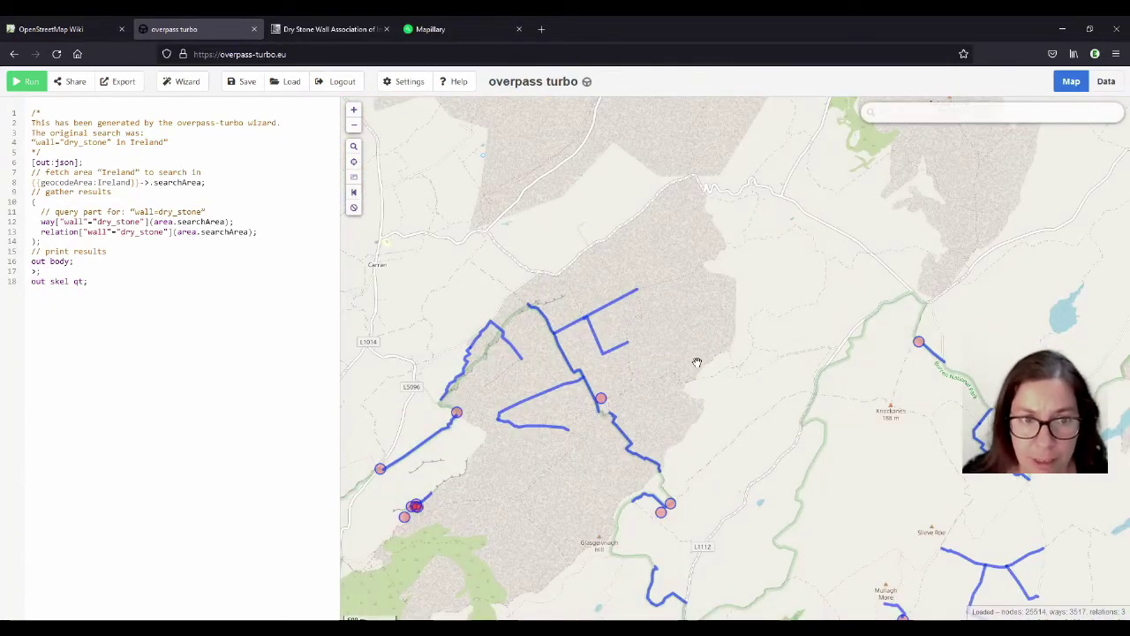
scroll(697, 362, down, 1)
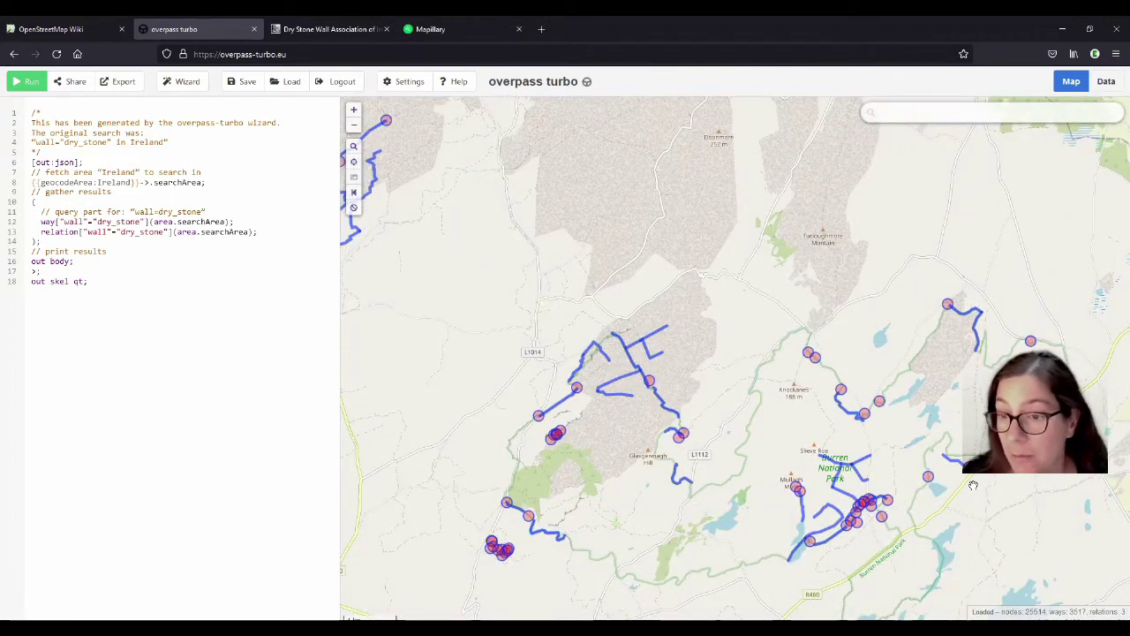
drag(973, 486, 907, 459)
scroll(645, 379, down, 1)
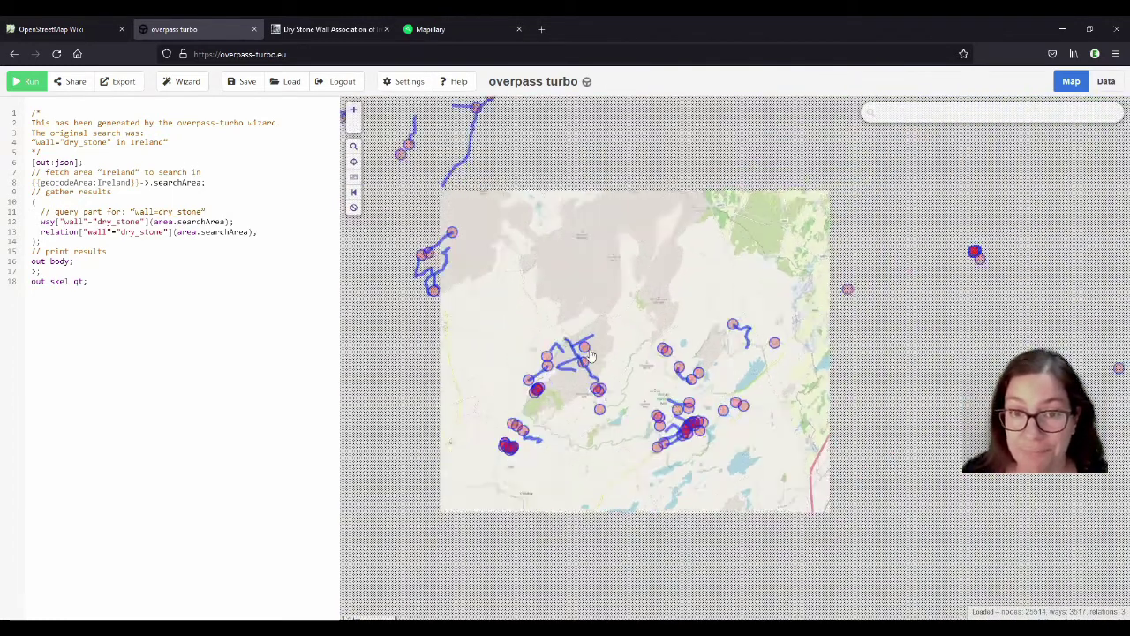
scroll(592, 355, down, 1)
scroll(618, 336, up, 1)
scroll(618, 336, down, 1)
scroll(709, 284, up, 1)
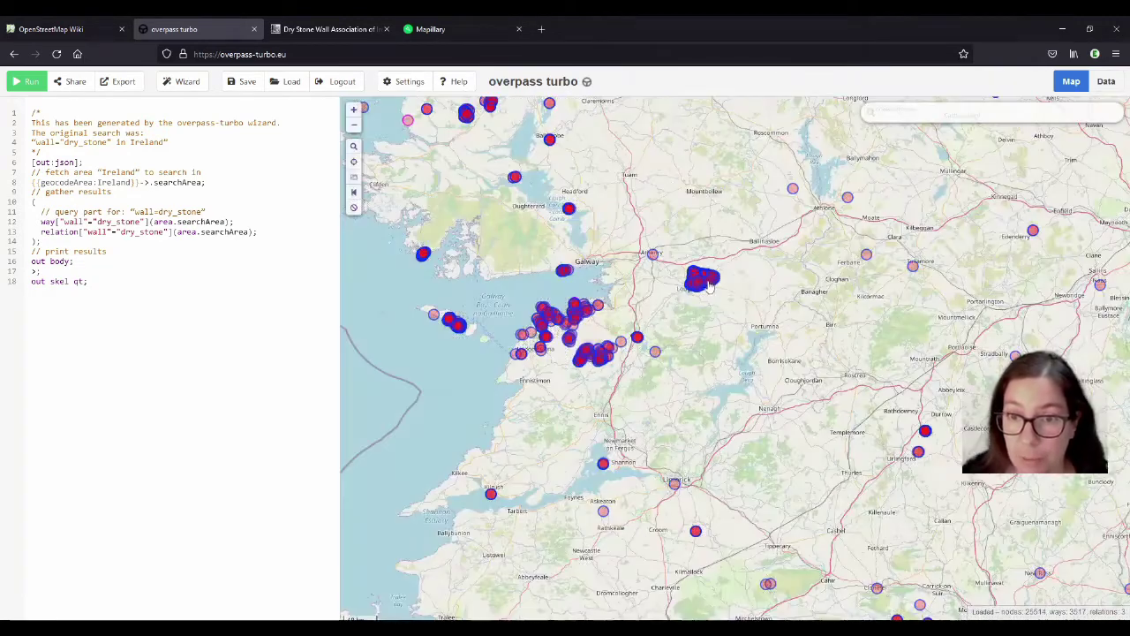
scroll(709, 284, up, 4)
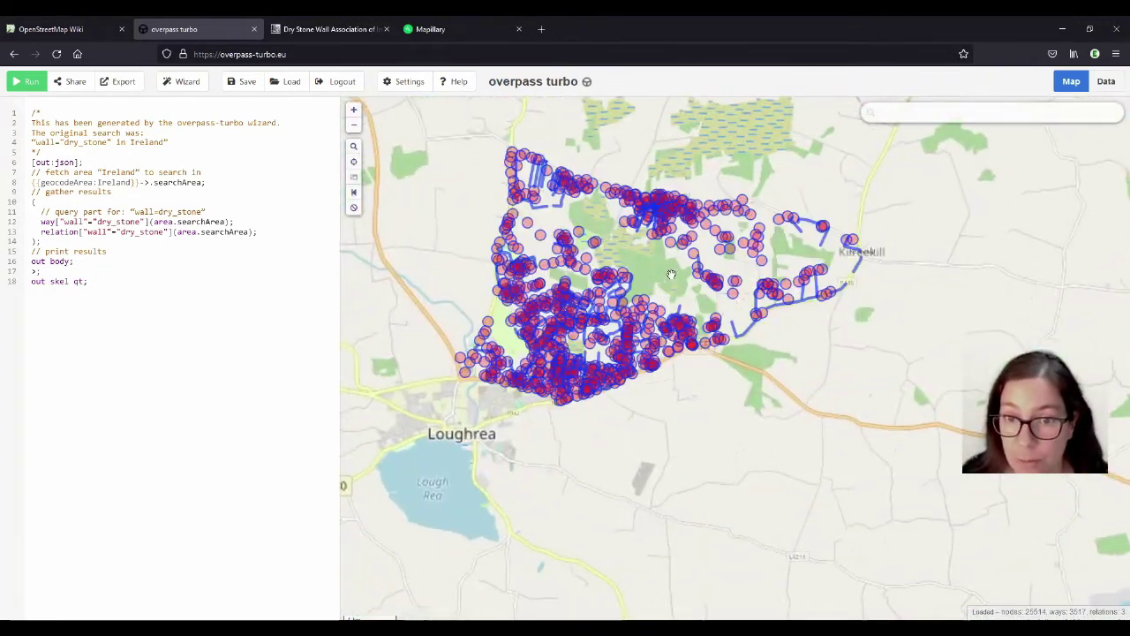
Zoom out and pan the map to the Connemara, Mayo and Sligo coast wall results.
scroll(671, 274, up, 1)
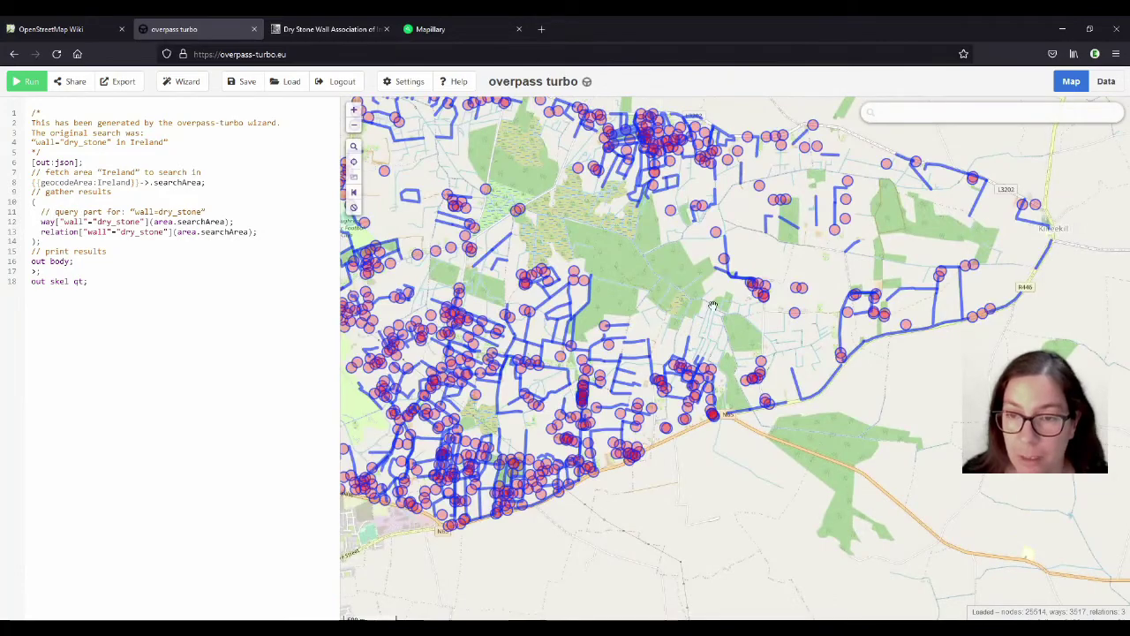
scroll(713, 305, down, 5)
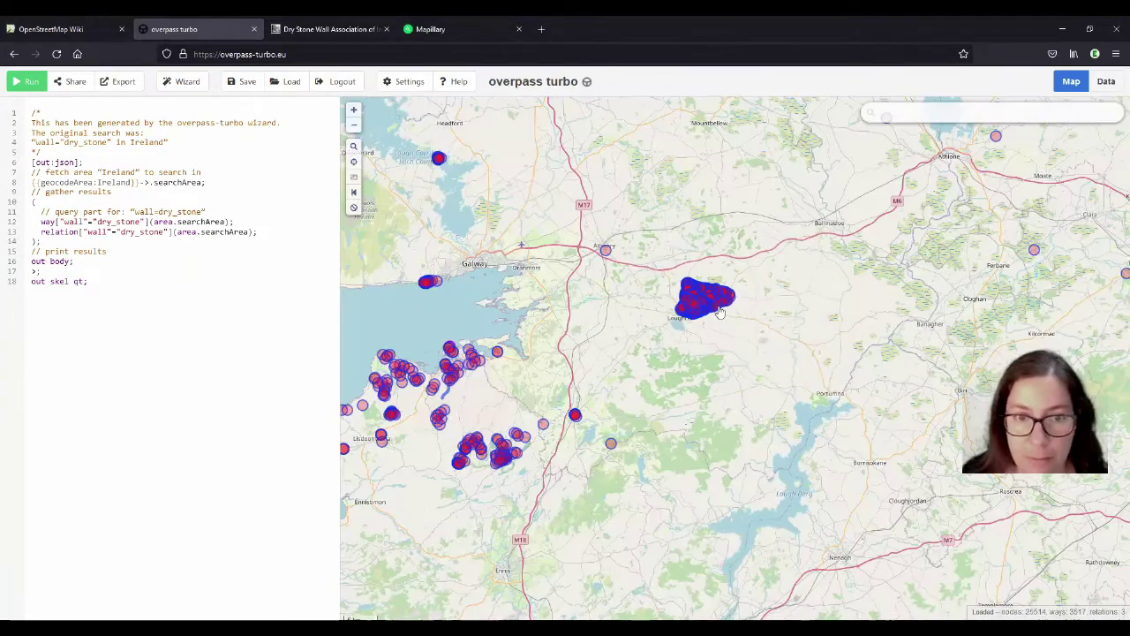
scroll(720, 311, down, 2)
drag(452, 206, 742, 360)
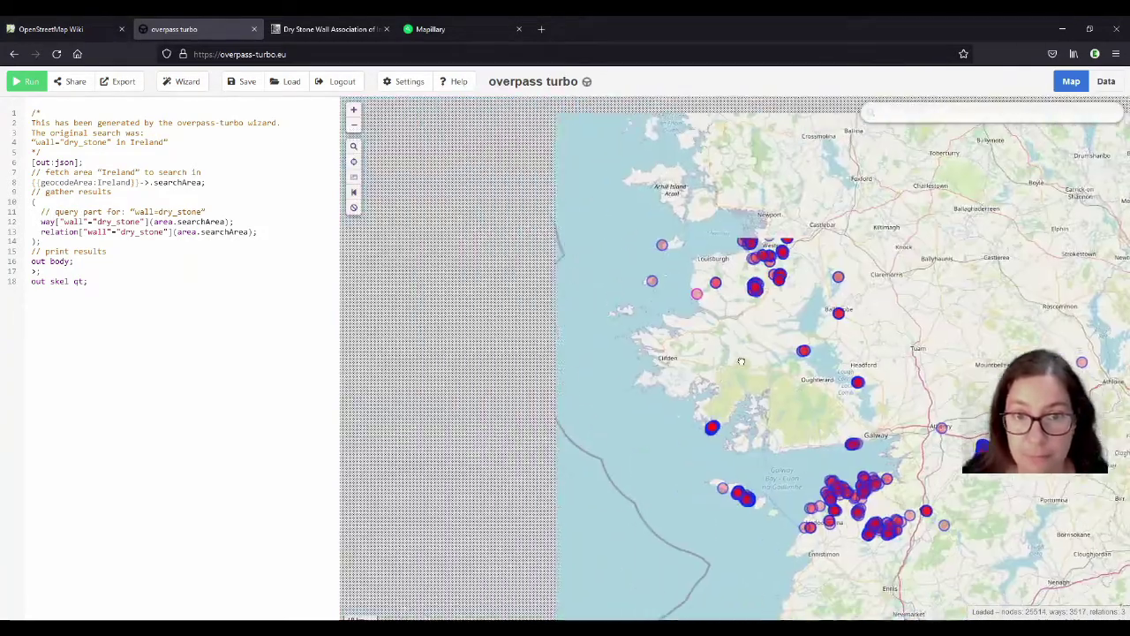
drag(713, 280, 705, 356)
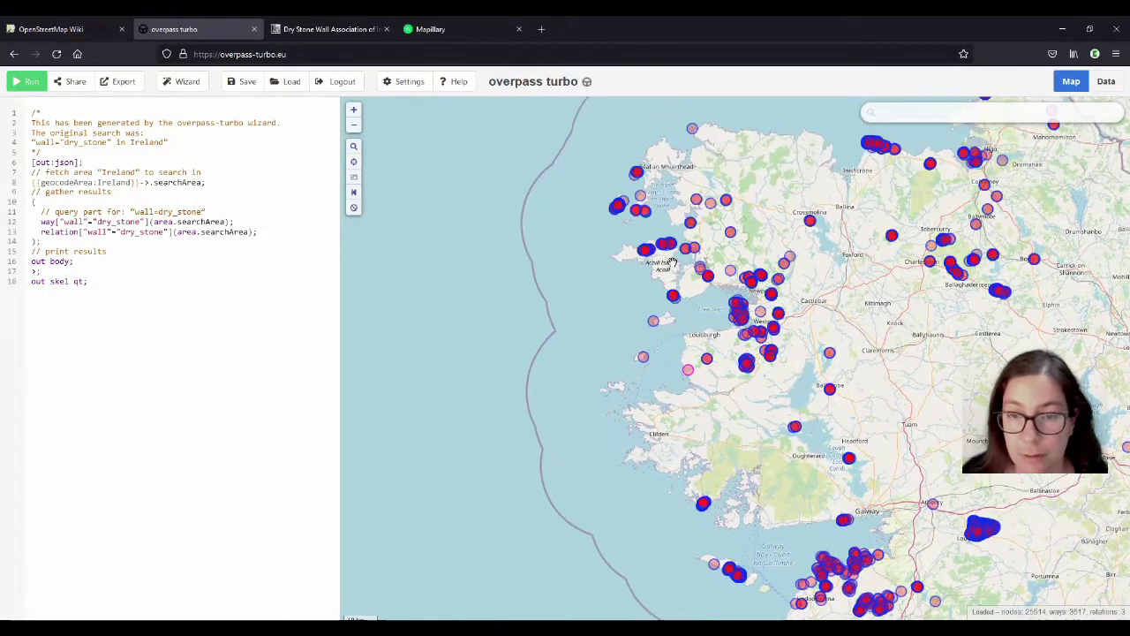
Zoom into Achill Island and centre the dry stone walls near Slievemore.
scroll(673, 263, up, 3)
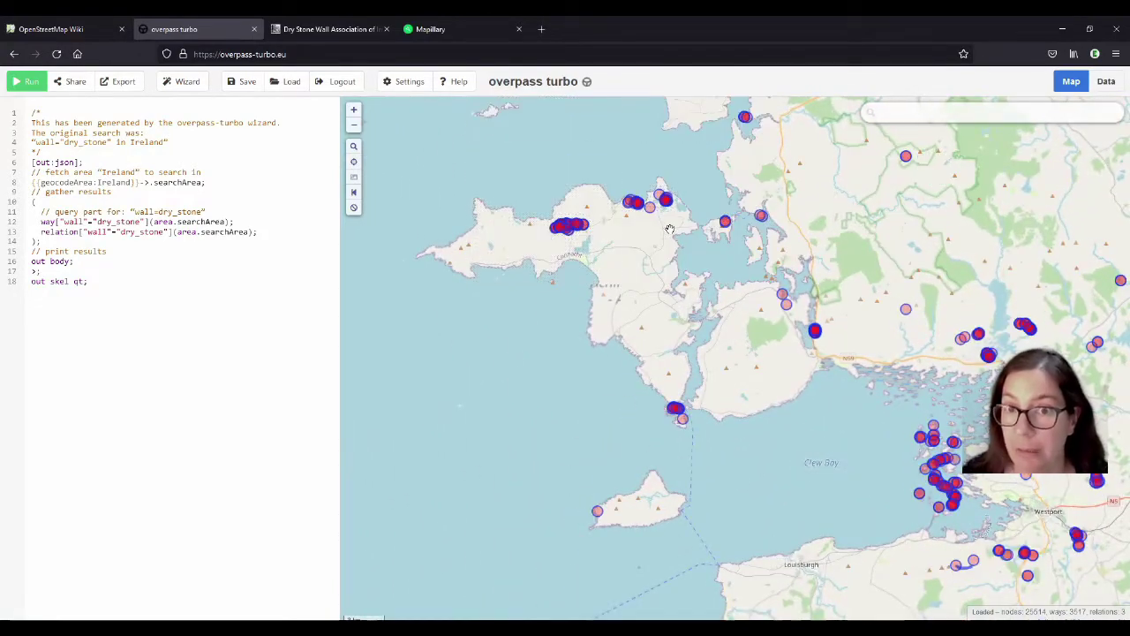
scroll(646, 193, up, 2)
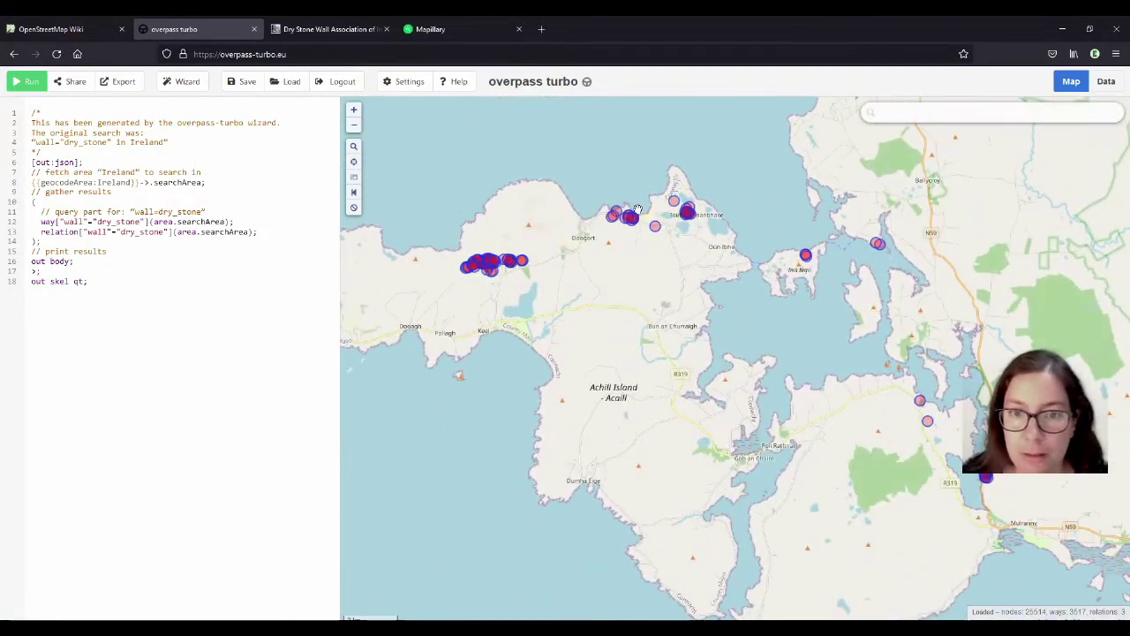
scroll(636, 210, up, 1)
scroll(600, 214, up, 3)
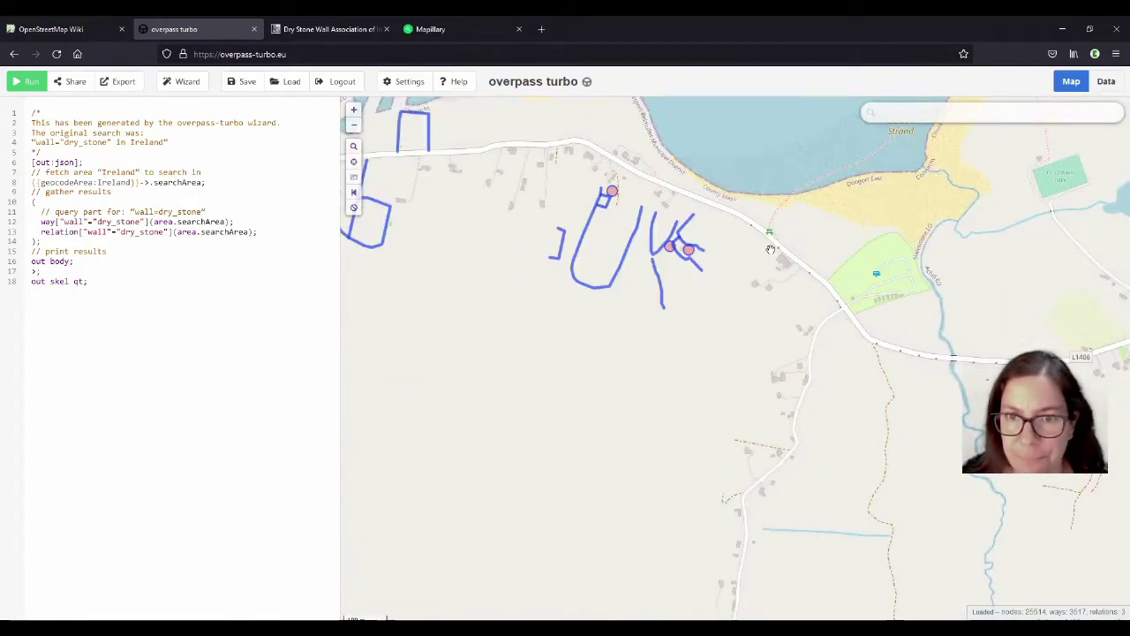
scroll(760, 249, down, 2)
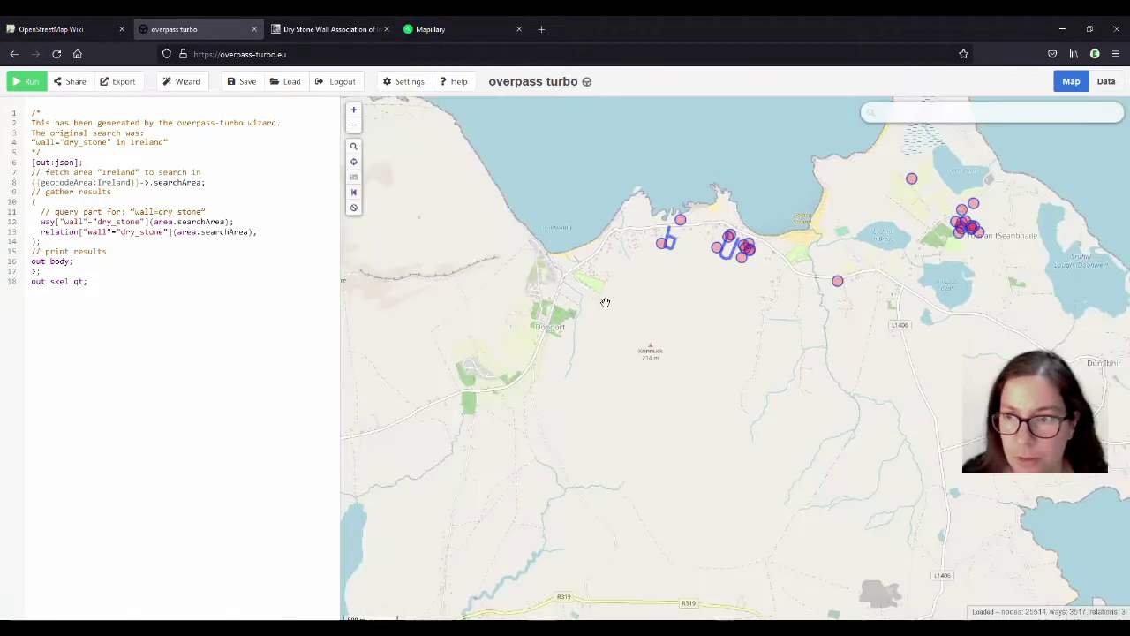
scroll(961, 294, up, 3)
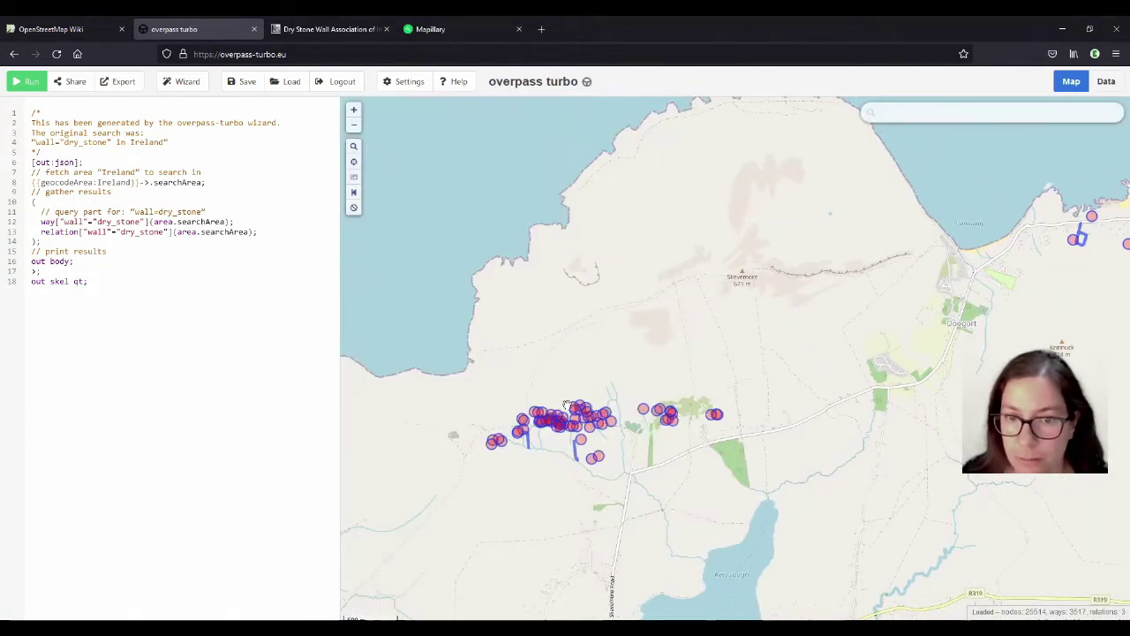
scroll(577, 441, up, 2)
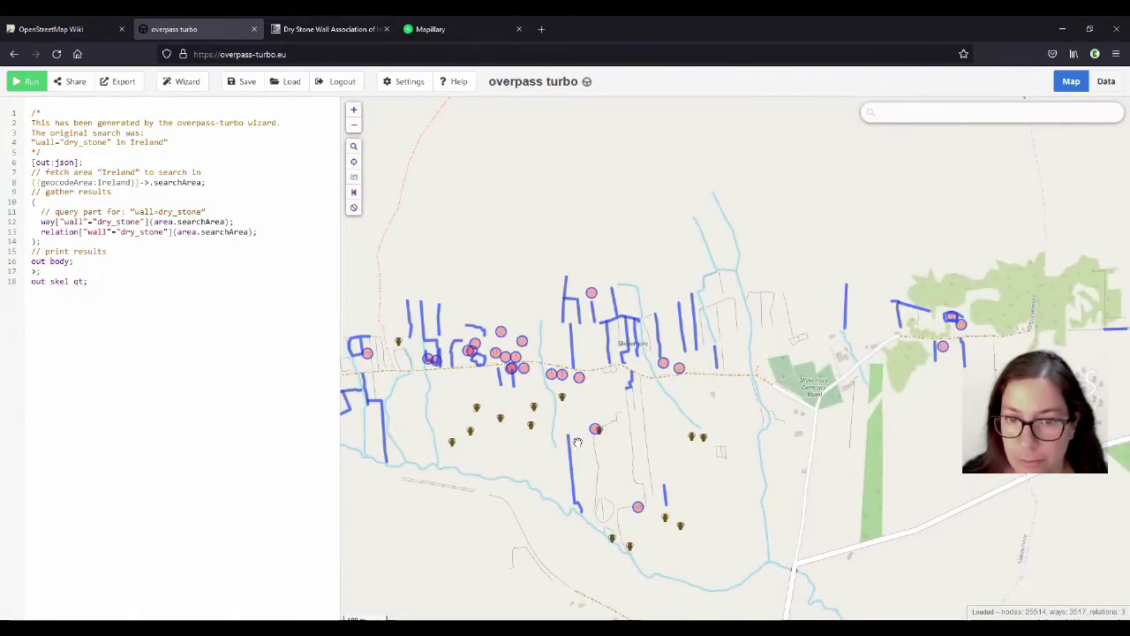
drag(507, 471, 610, 436)
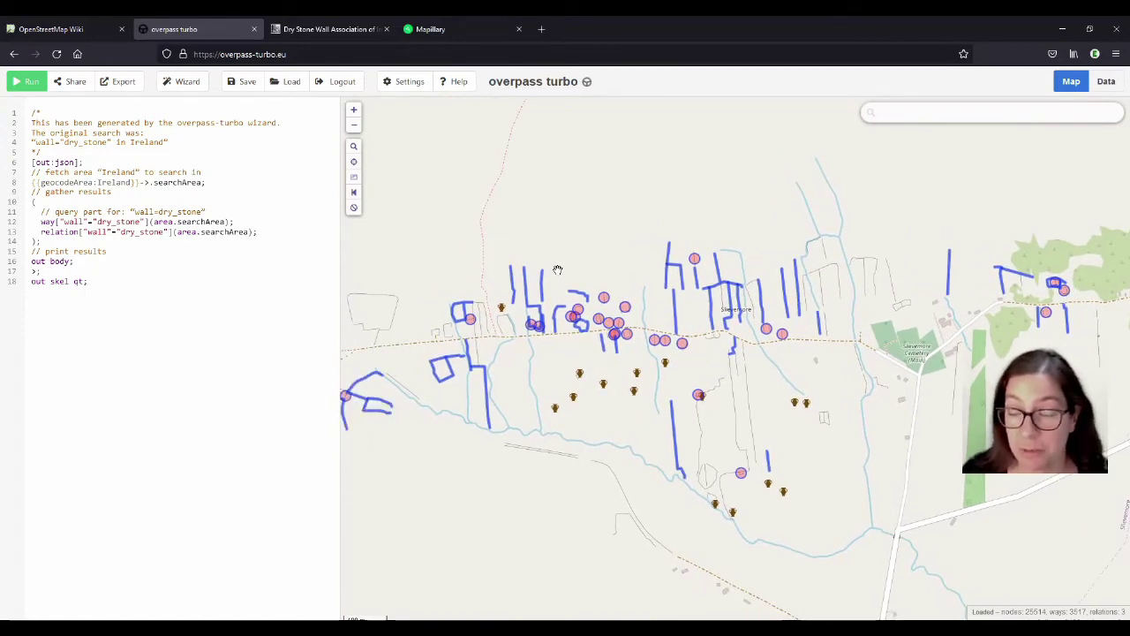
Zoom back out to show the wall results across all of Ireland.
scroll(557, 269, down, 5)
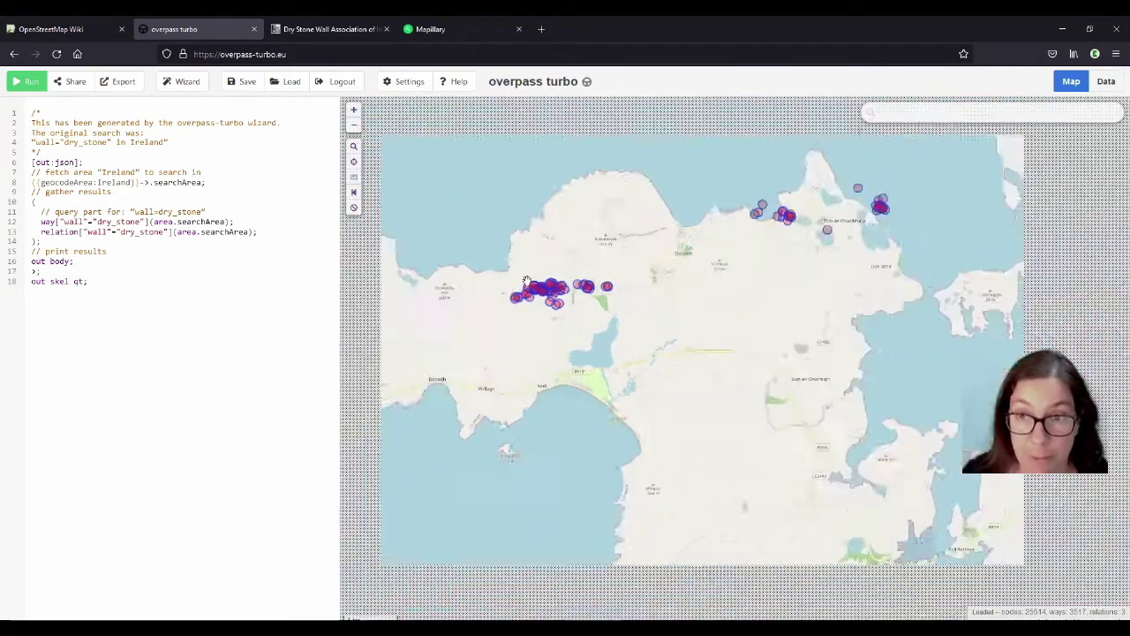
scroll(521, 278, down, 5)
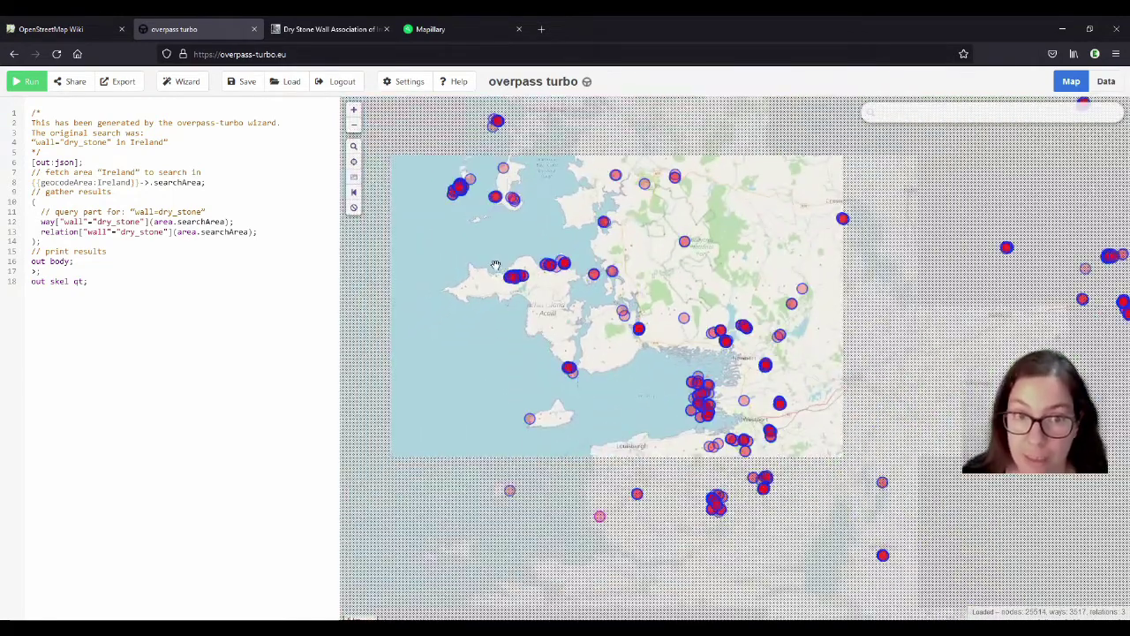
scroll(517, 256, down, 3)
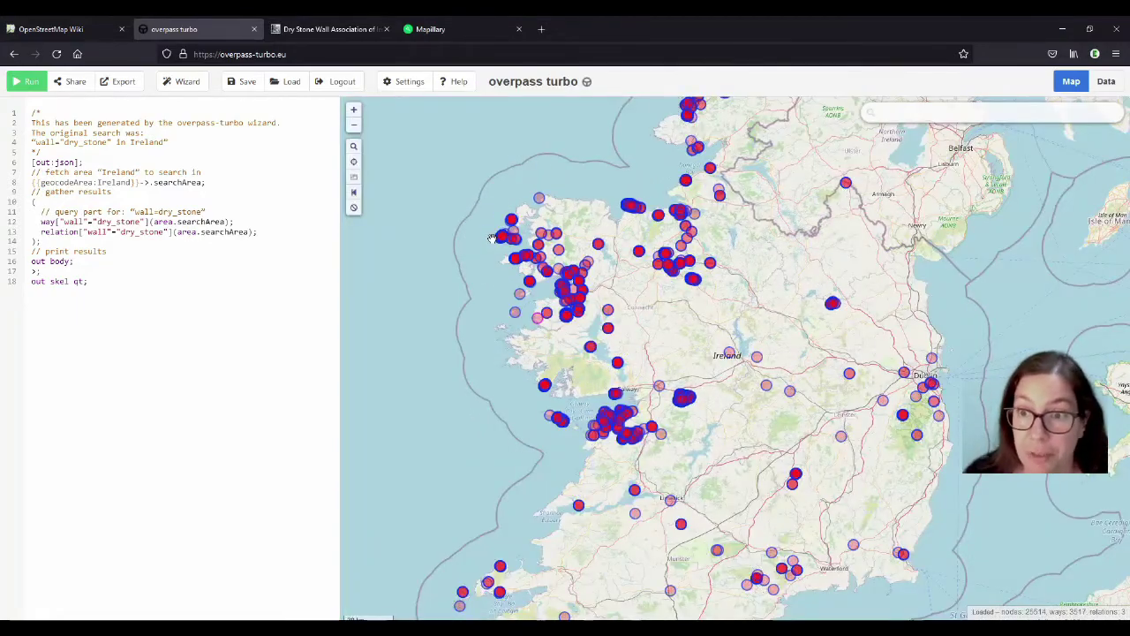
scroll(492, 239, down, 2)
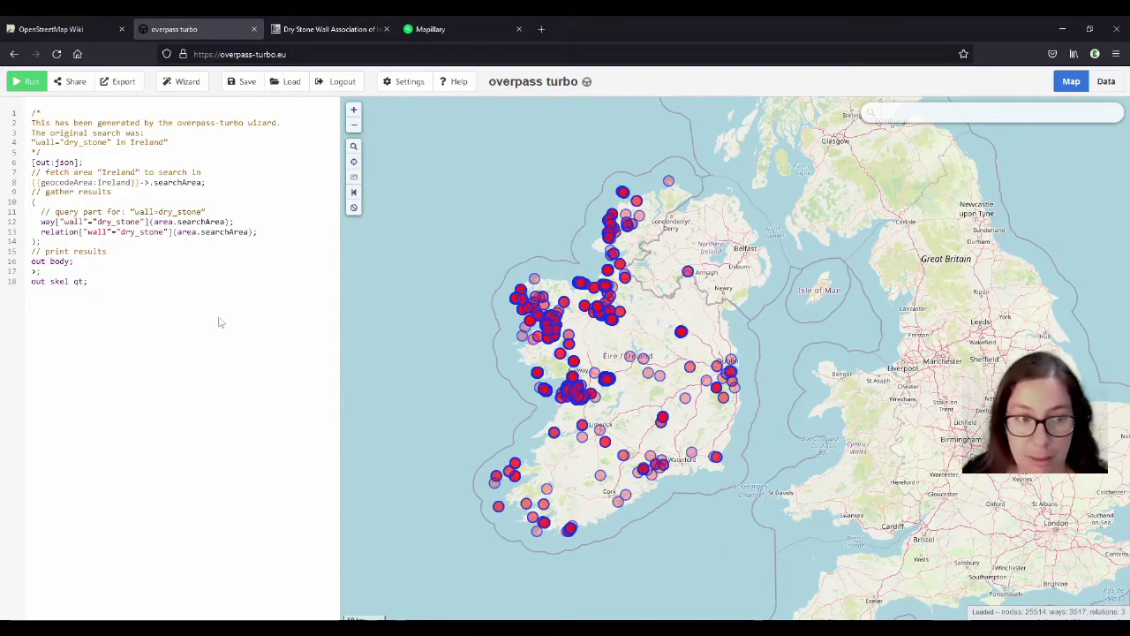
drag(85, 280, 25, 282)
key(ctrl+c)
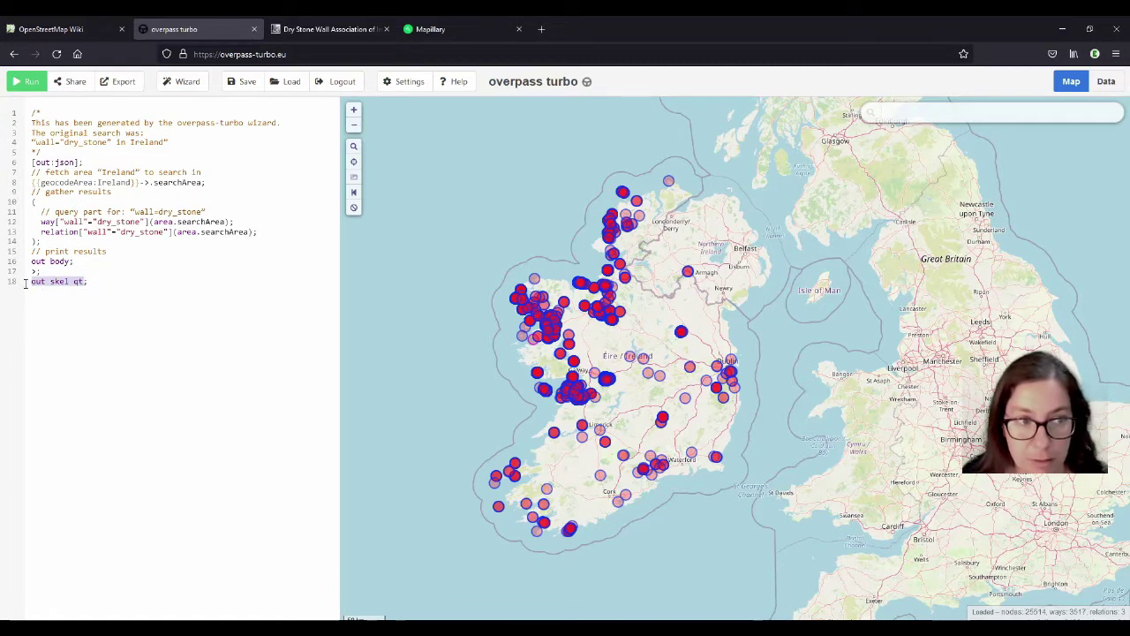
key(BackSpace)
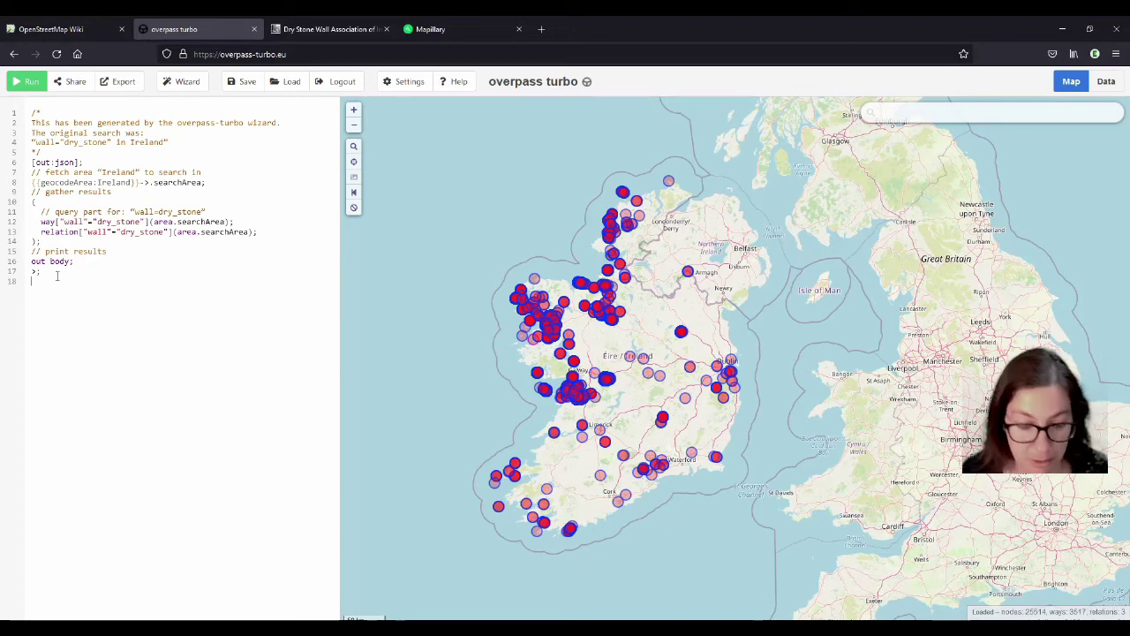
key(ctrl+v)
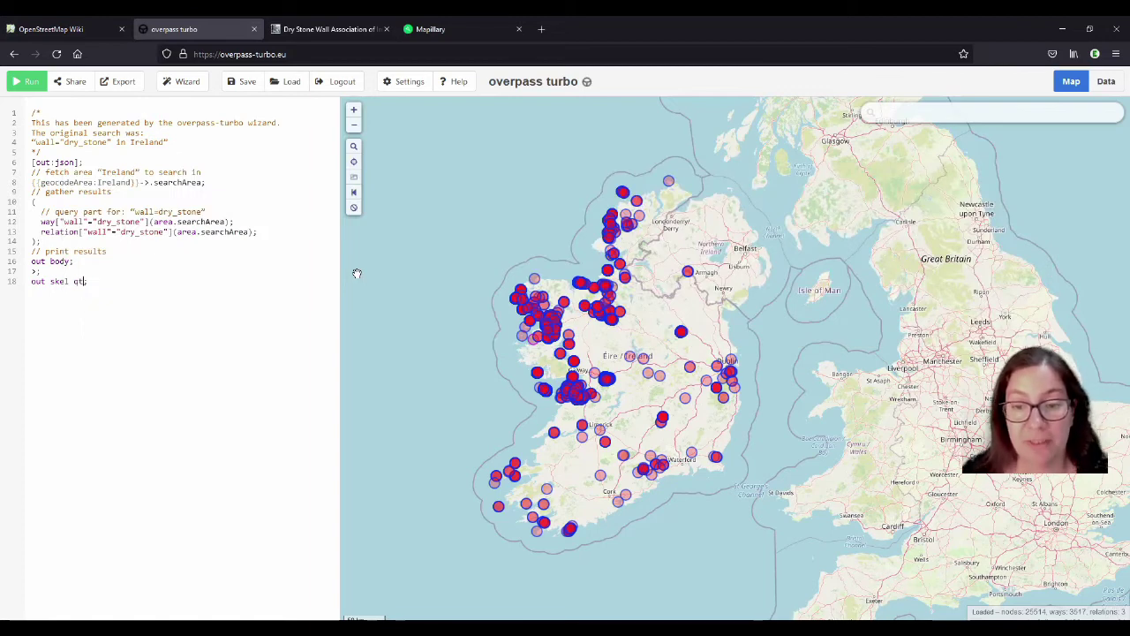
text(;)
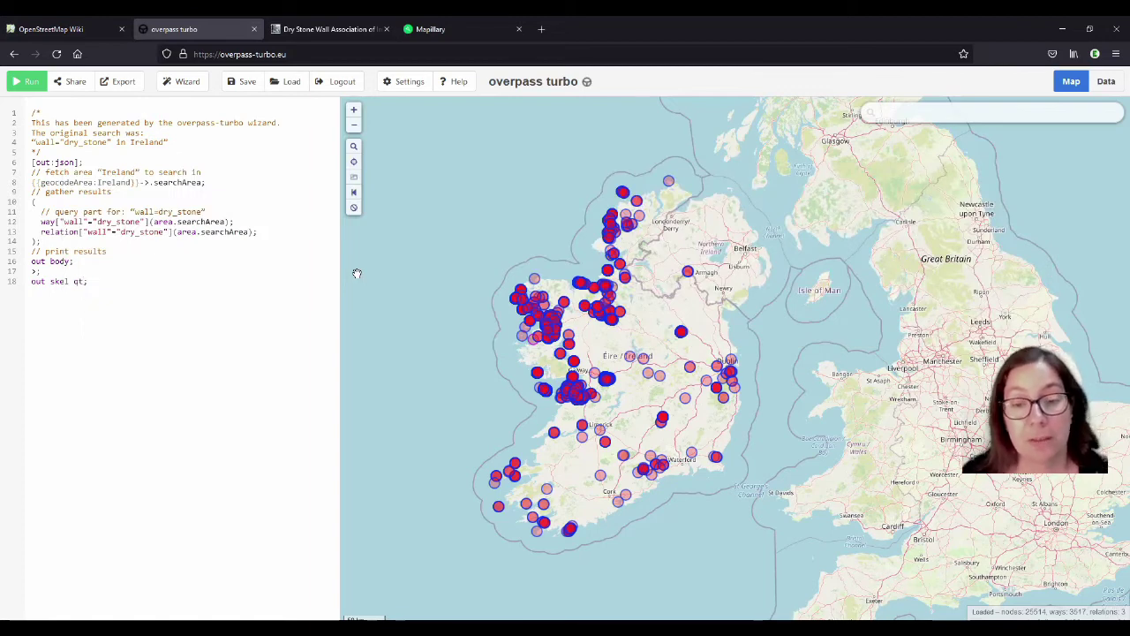